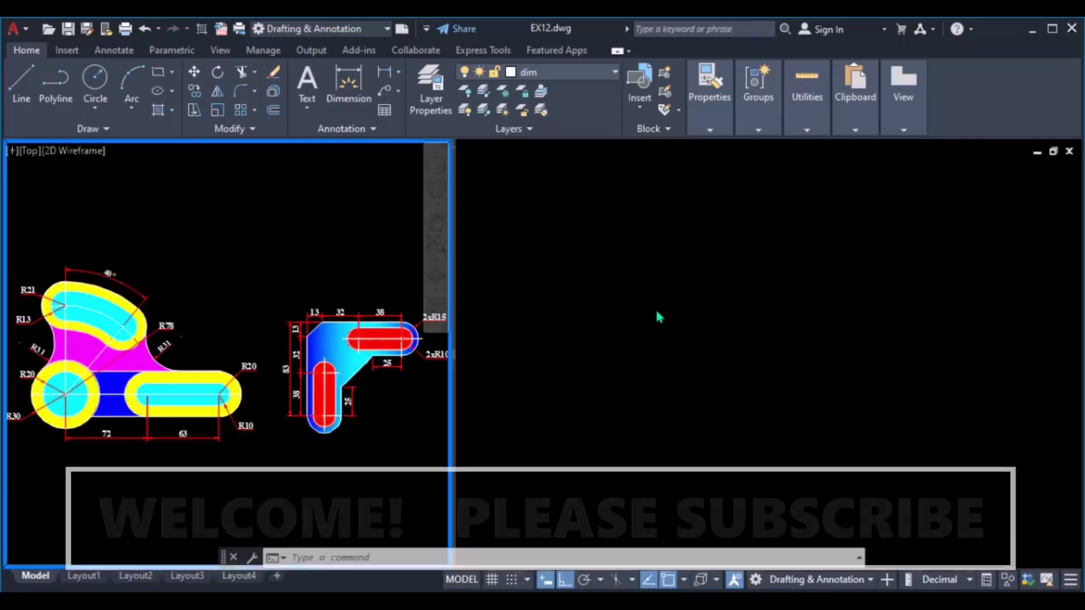
# - Pan and zoom the left view to enlarge the EX12 reference bracket, then activate the empty right view
pyautogui.click(656, 307)
pyautogui.click(283, 207)
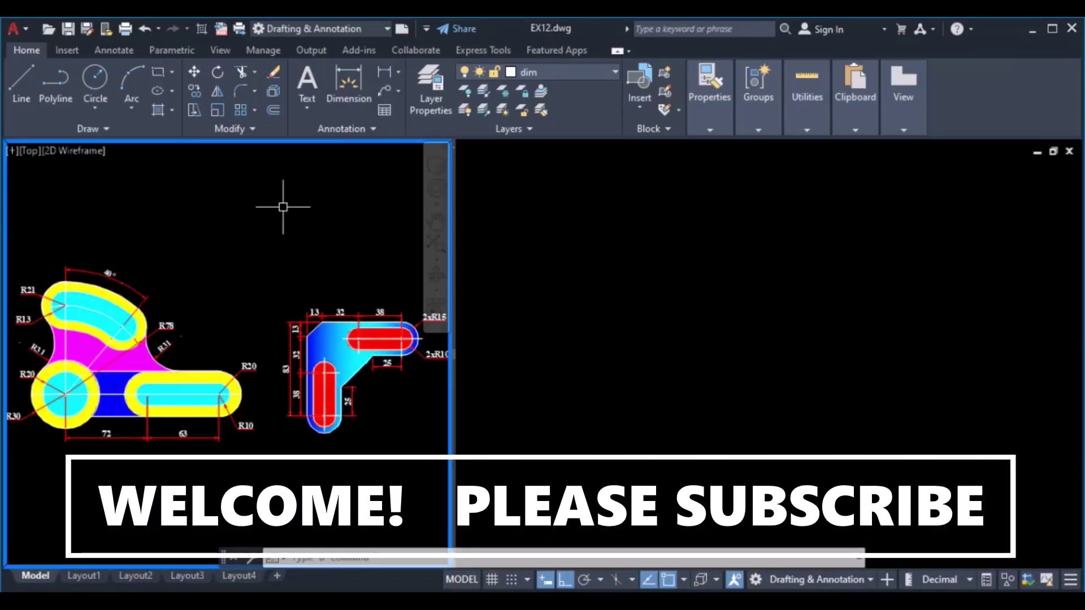
pyautogui.click(436, 222)
pyautogui.scroll(3, 181, 371)
pyautogui.scroll(-1, 186, 380)
pyautogui.moveTo(186, 380)
pyautogui.mouseDown()
pyautogui.moveTo(293, 368)
pyautogui.moveTo(224, 386)
pyautogui.mouseUp()
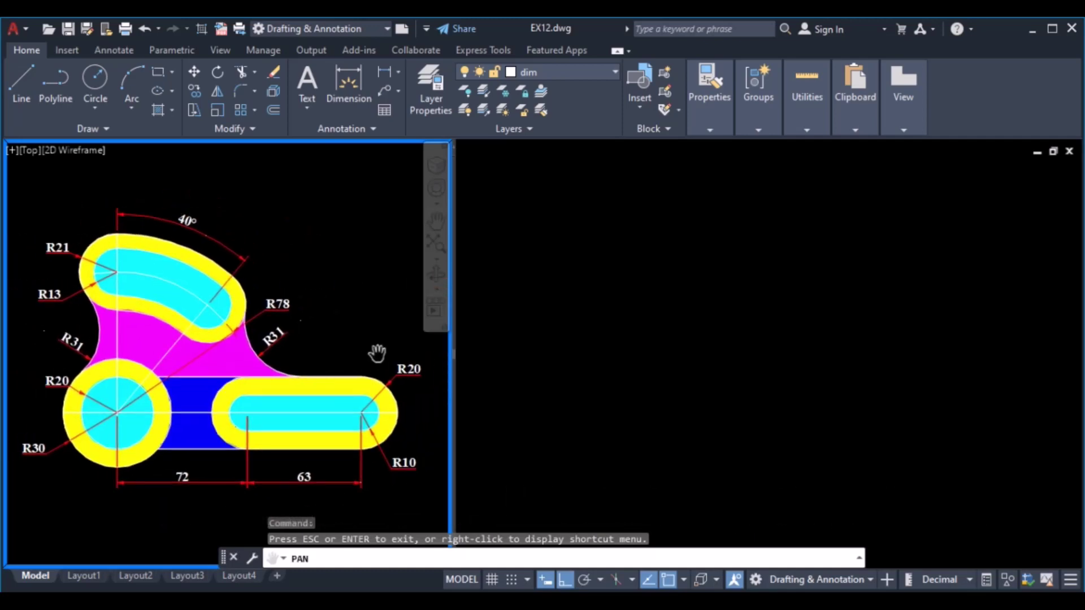
pyautogui.press('Escape')
pyautogui.click(631, 277)
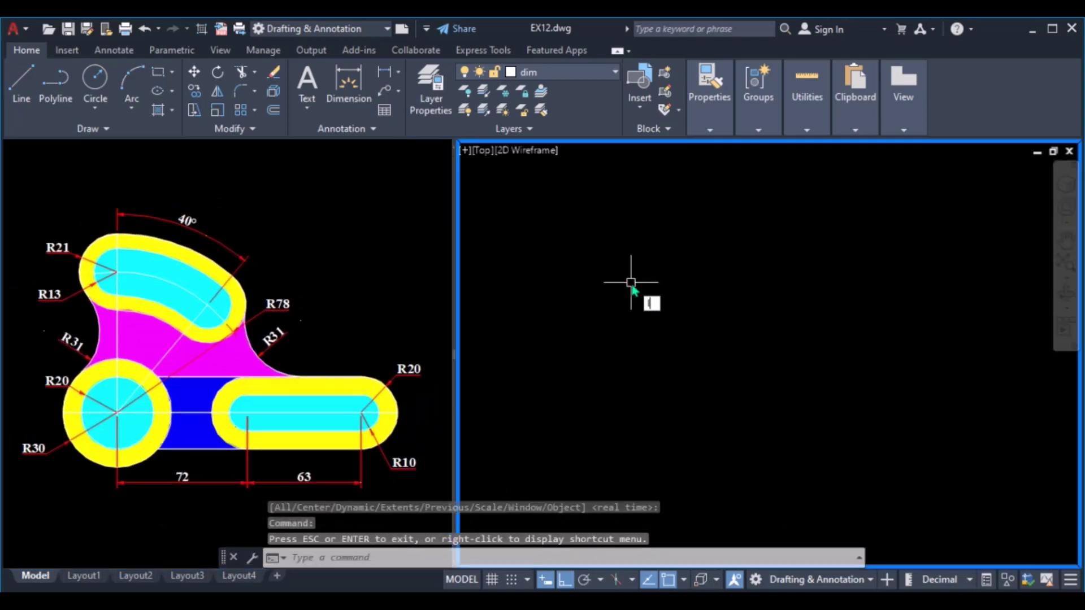
# - Draw a horizontal line in two segments, 72 then 63 units long
pyautogui.write('l')
pyautogui.press('Return')
pyautogui.click(579, 408)
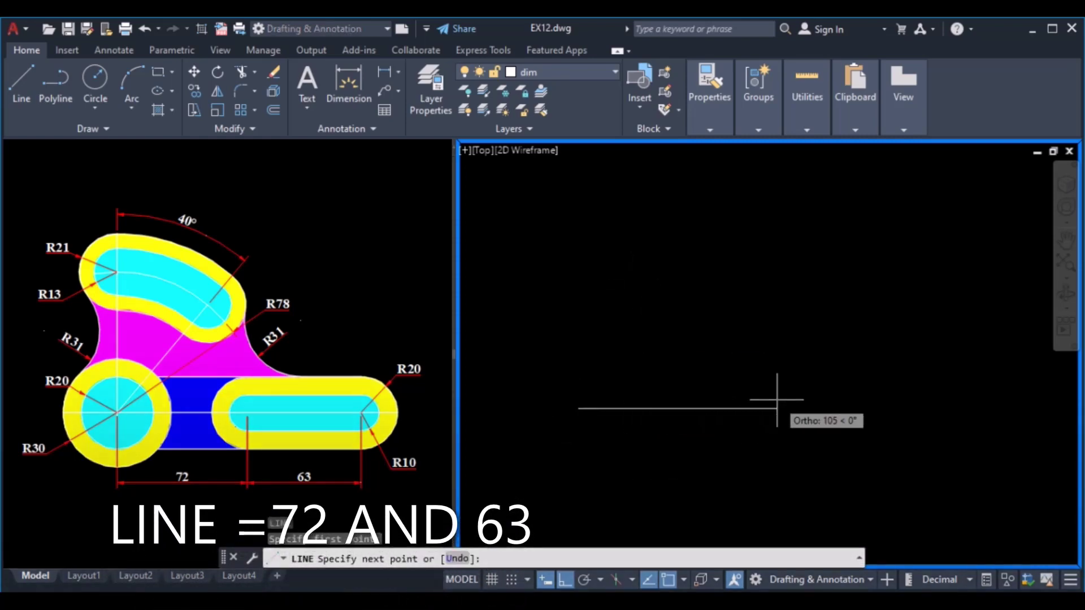
pyautogui.write('72')
pyautogui.press('Return')
pyautogui.write('63')
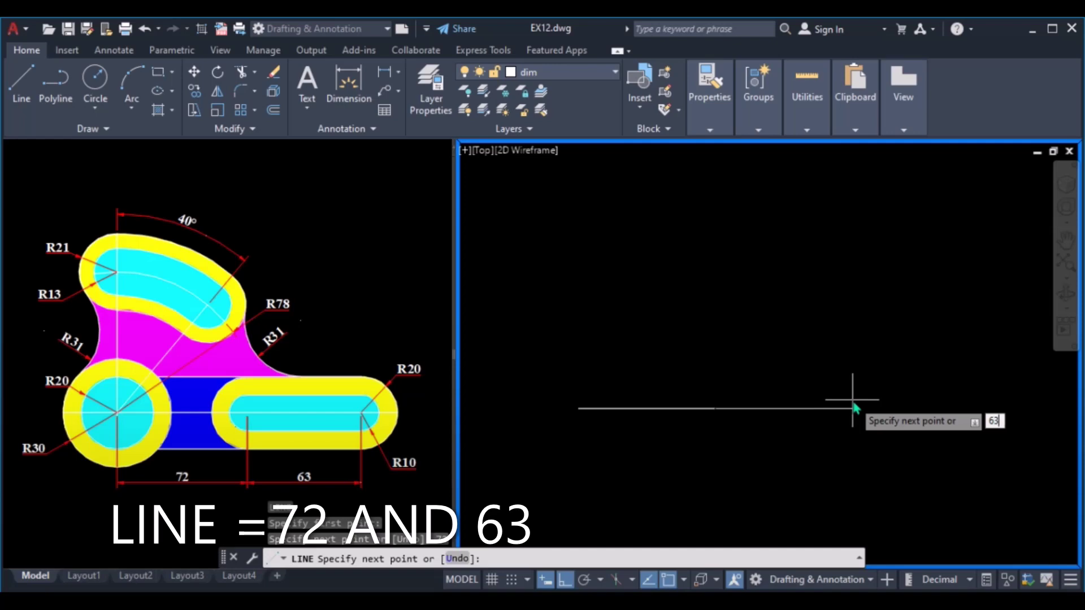
pyautogui.press('Return')
# - Draw an R20 circle centred on the line's left end
pyautogui.press('Return')
pyautogui.write('c')
pyautogui.press('Return')
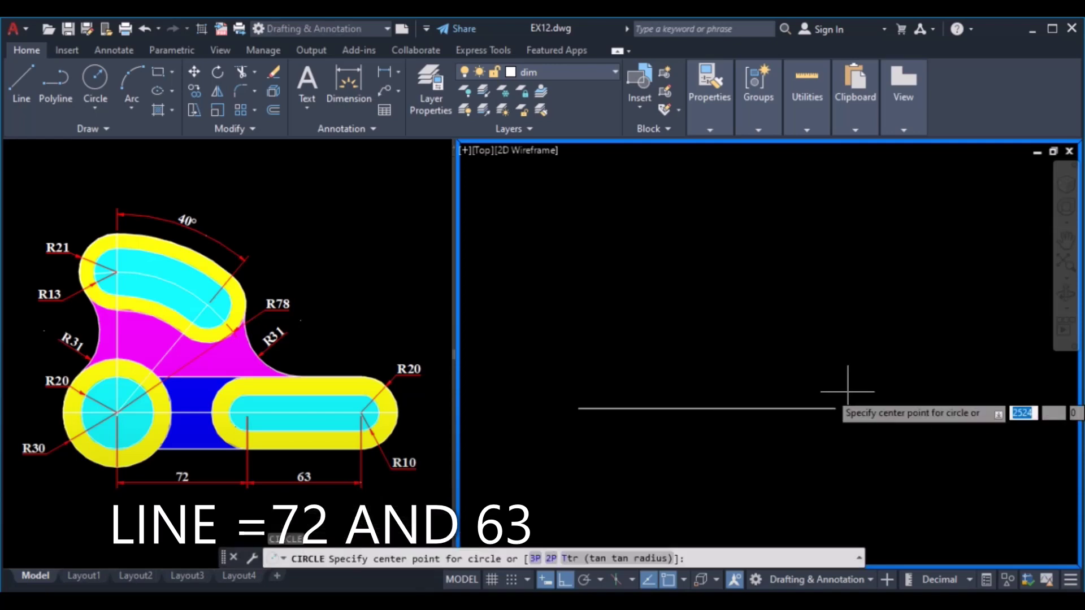
pyautogui.click(579, 408)
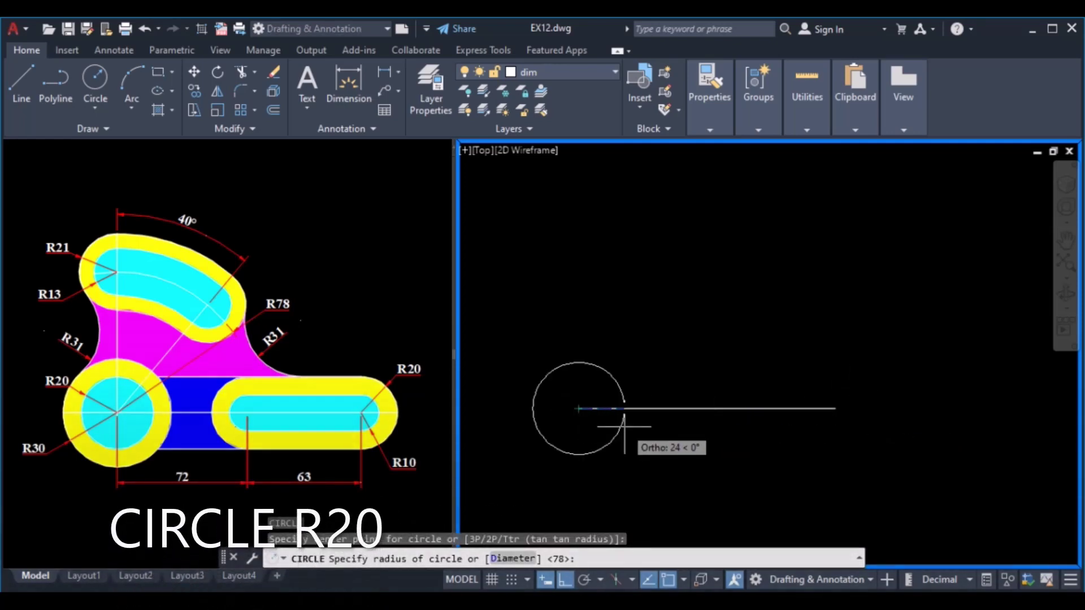
pyautogui.write('20')
pyautogui.press('Return')
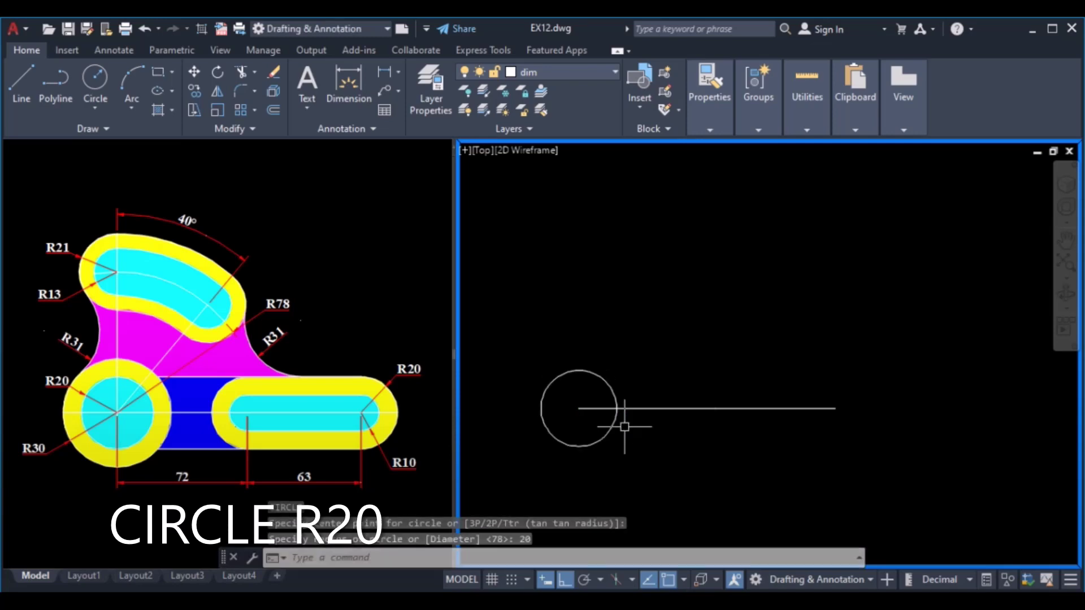
# - Copy the R20 circle to the line's 72 point and to its right end
pyautogui.click(603, 377)
pyautogui.write('c')
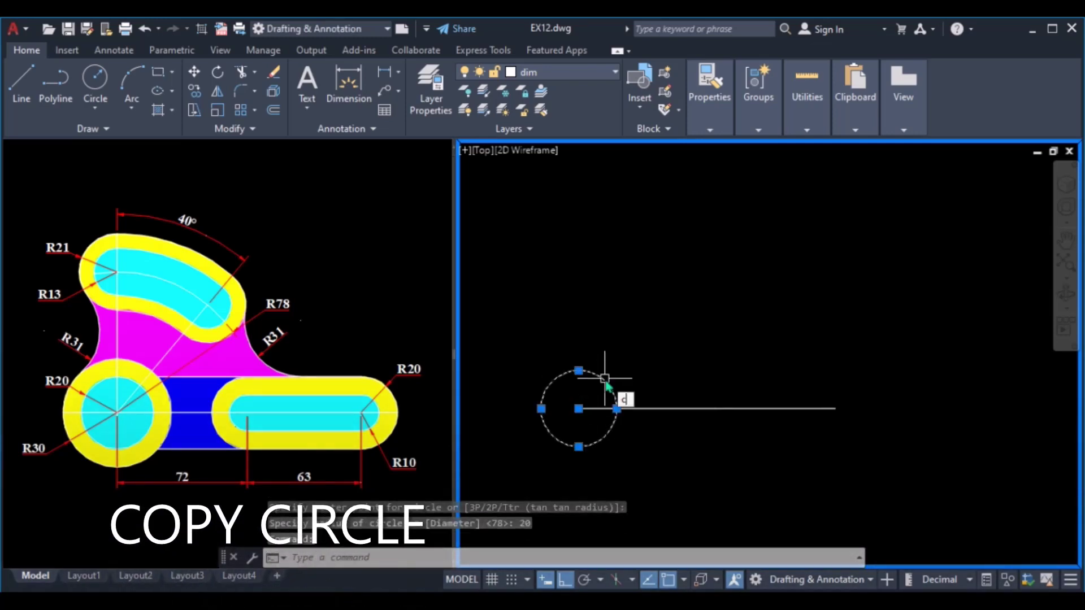
pyautogui.write('o')
pyautogui.press('Return')
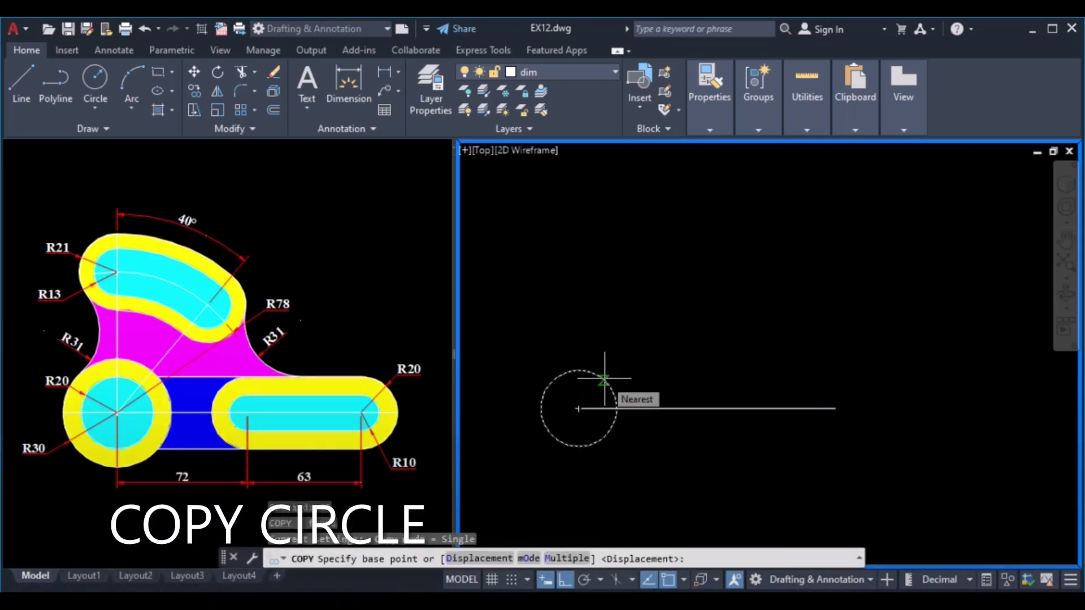
pyautogui.click(577, 408)
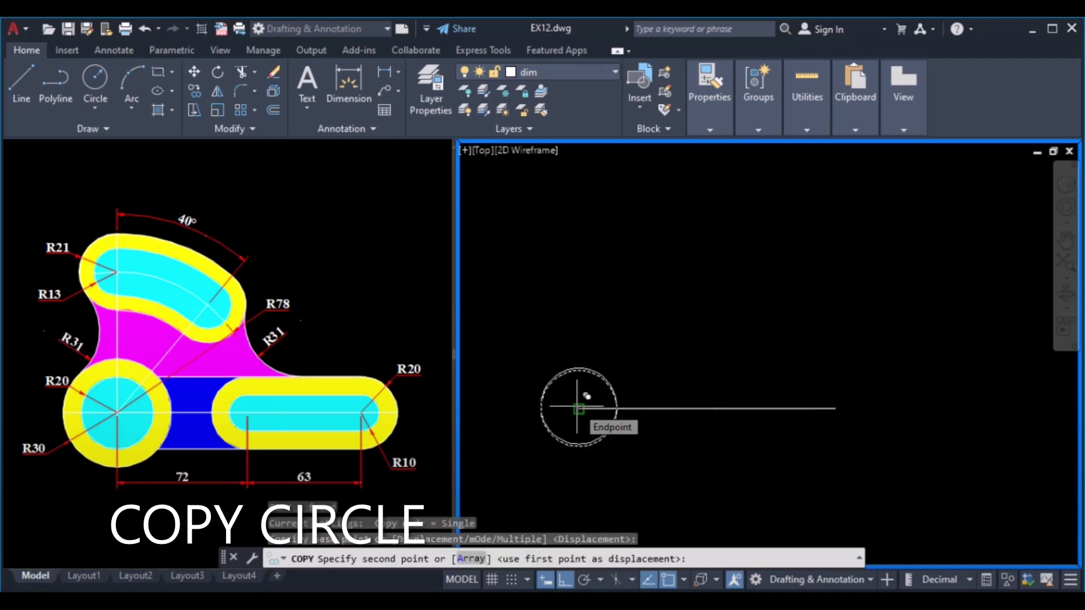
pyautogui.click(717, 407)
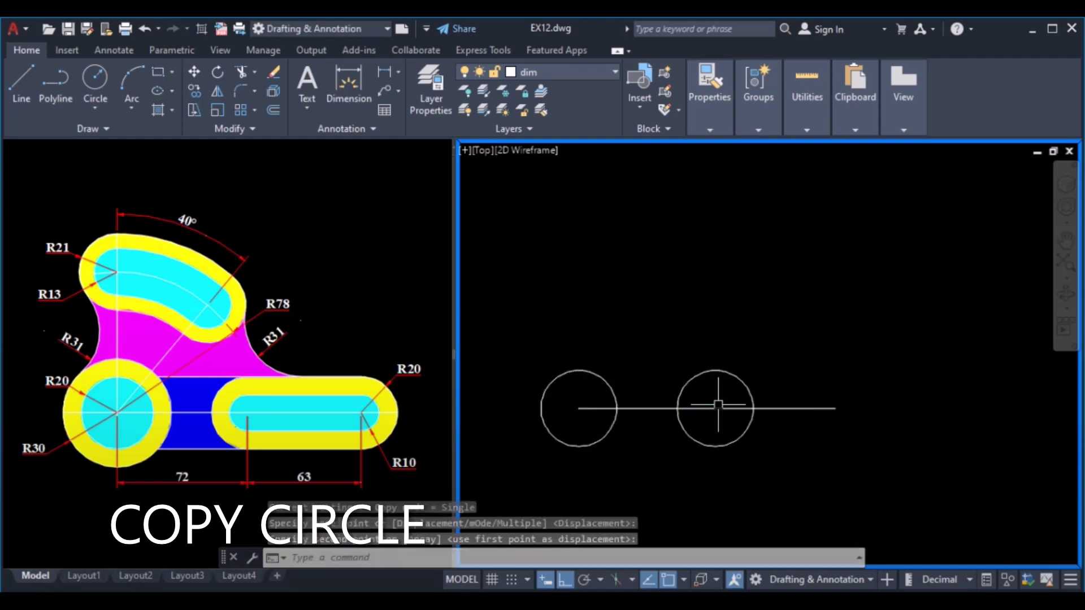
pyautogui.press('Return')
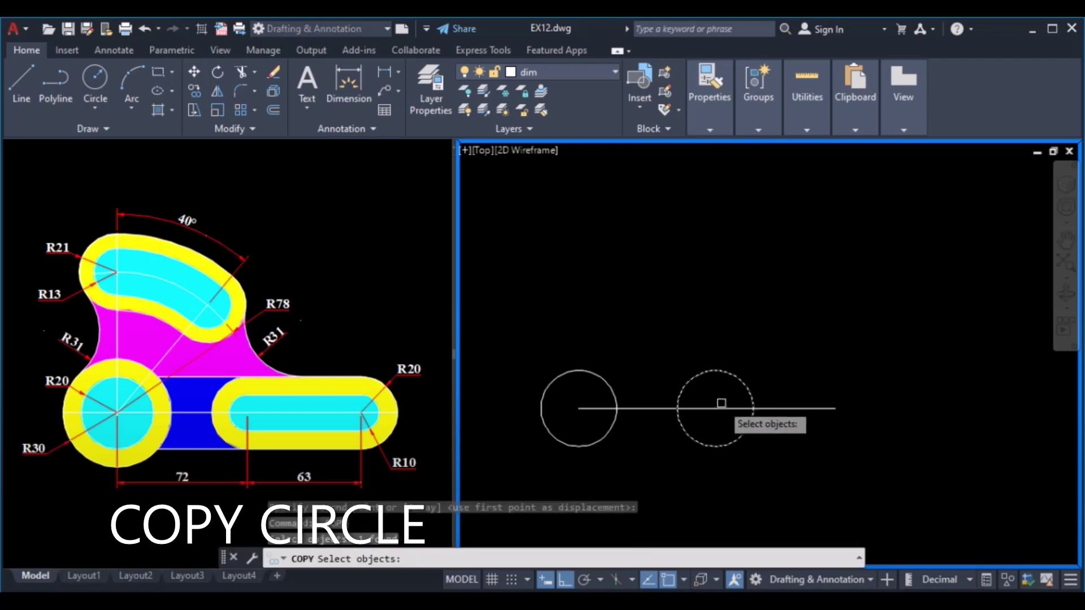
pyautogui.click(721, 403)
pyautogui.press('Return')
pyautogui.click(715, 408)
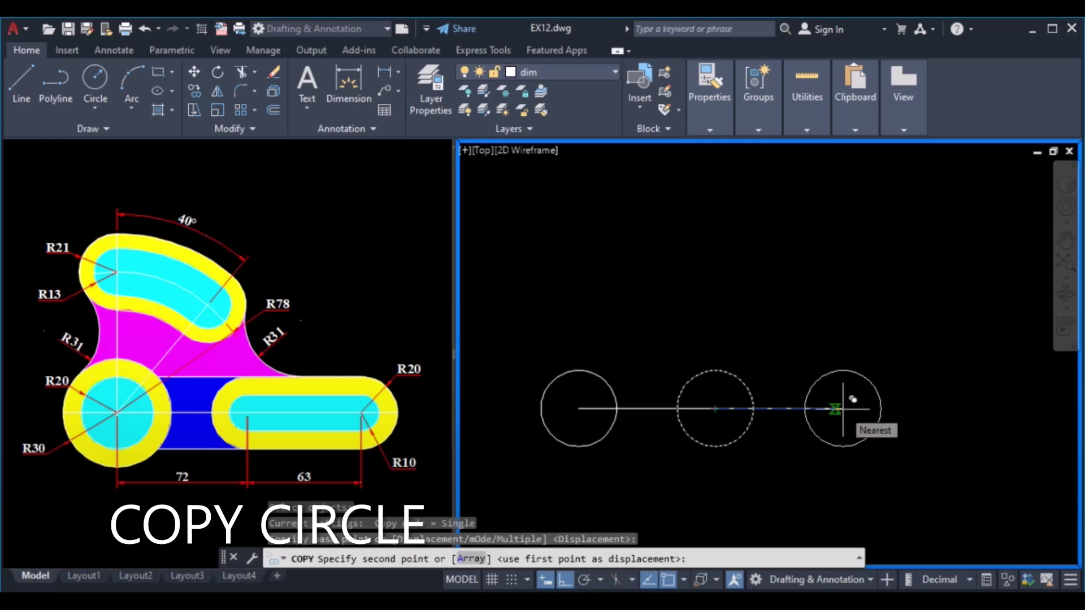
pyautogui.click(841, 408)
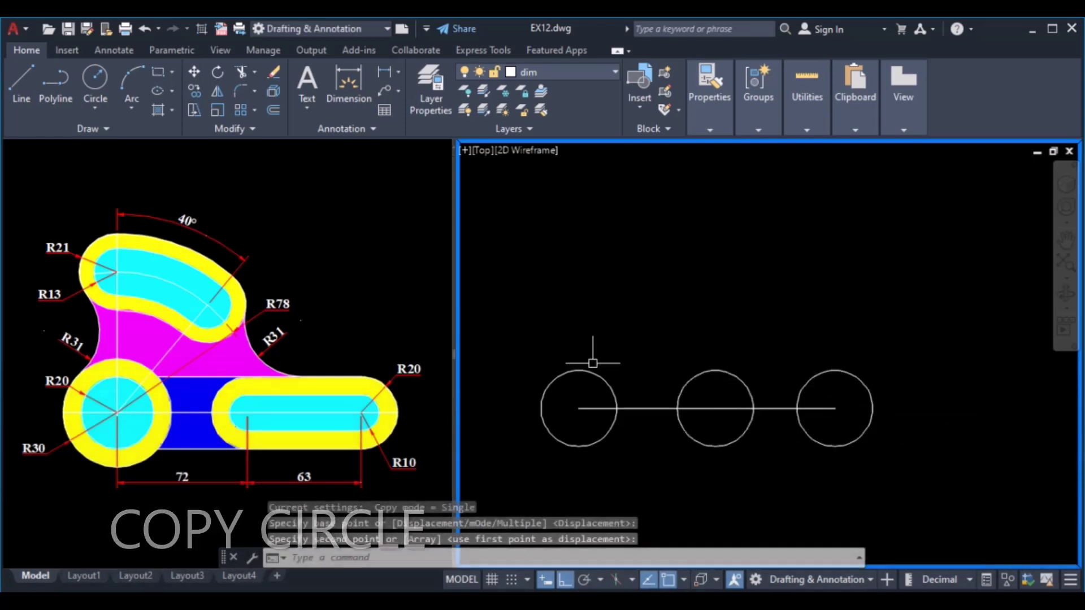
# - Draw an R30 circle concentric with the left R20 circle
pyautogui.write('c')
pyautogui.press('Return')
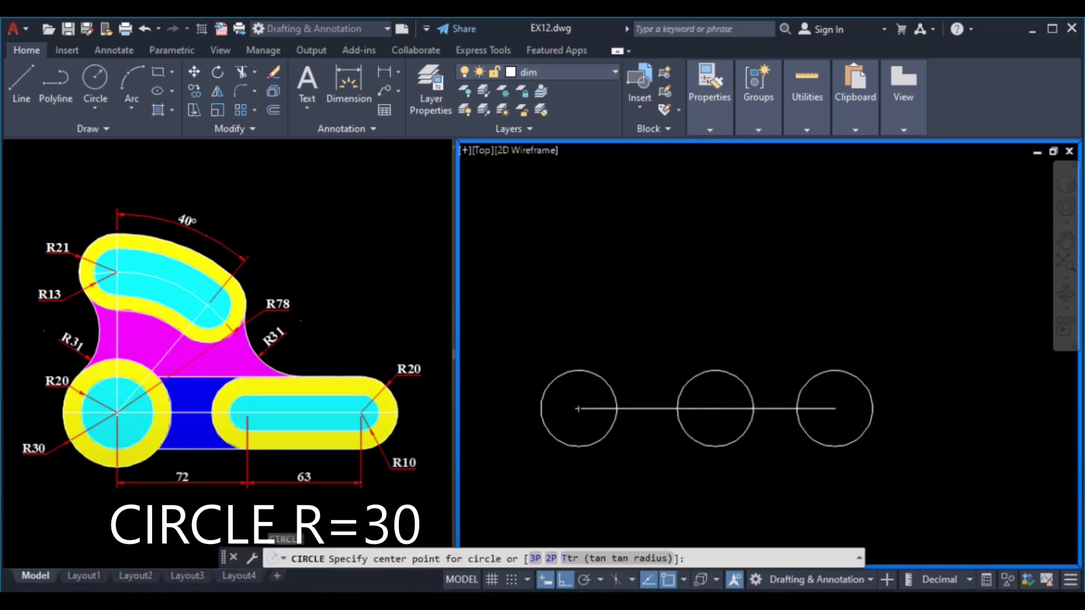
pyautogui.click(578, 408)
pyautogui.write('30')
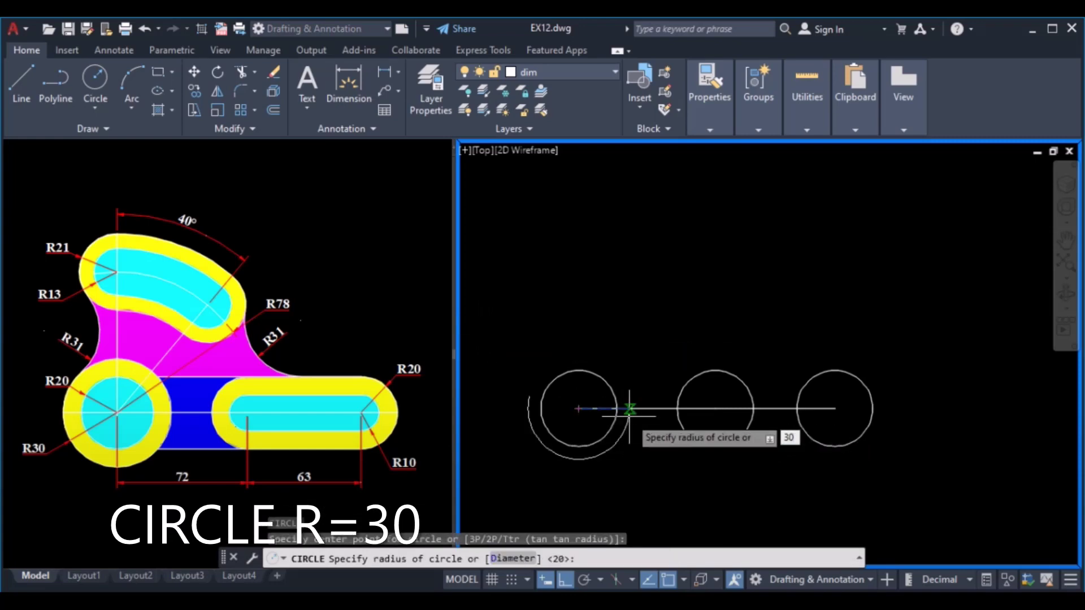
pyautogui.press('Return')
pyautogui.press('Return')
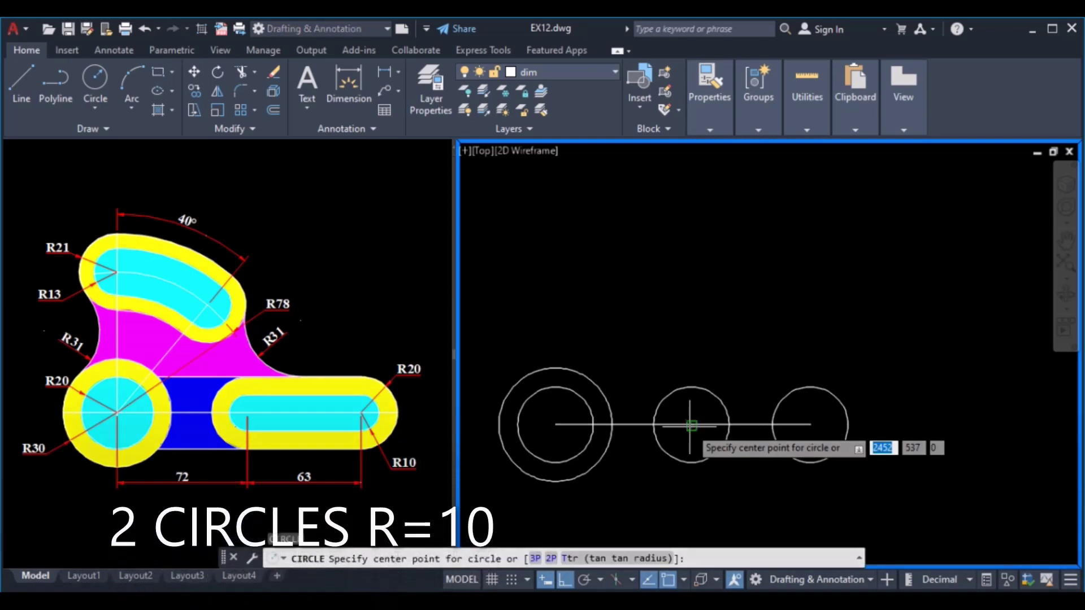
# - Add R10 circles concentric with the middle and right circles
pyautogui.click(691, 425)
pyautogui.write('10')
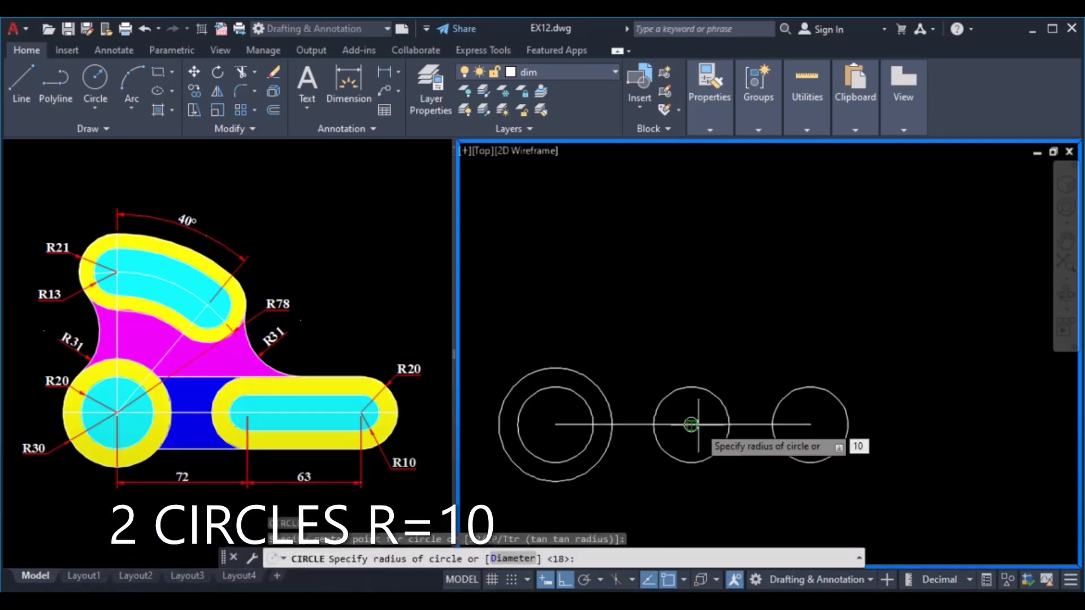
pyautogui.press('Return')
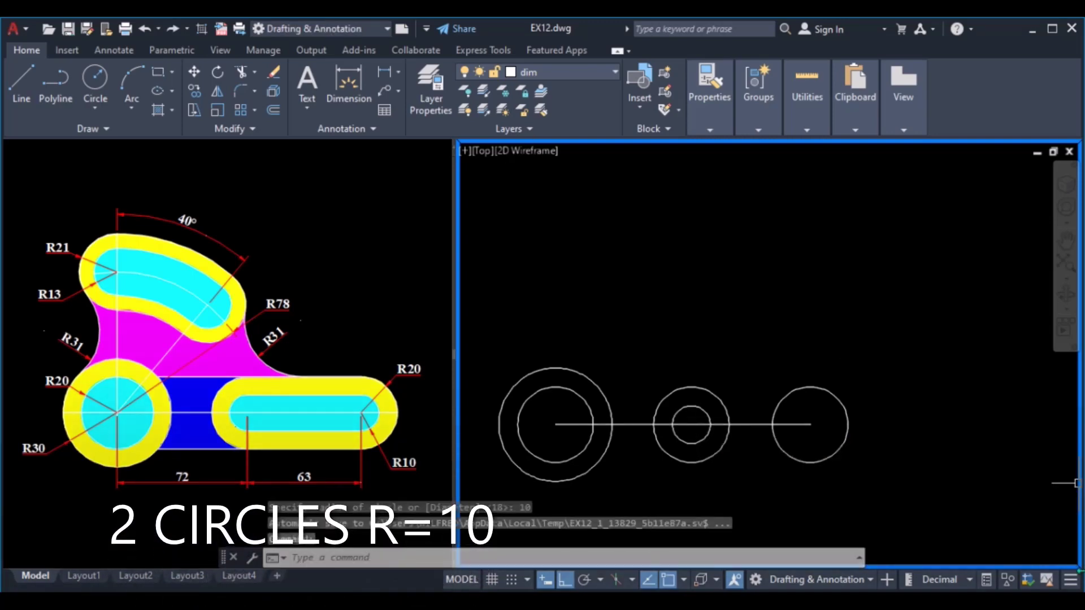
pyautogui.press('Return')
pyautogui.click(809, 424)
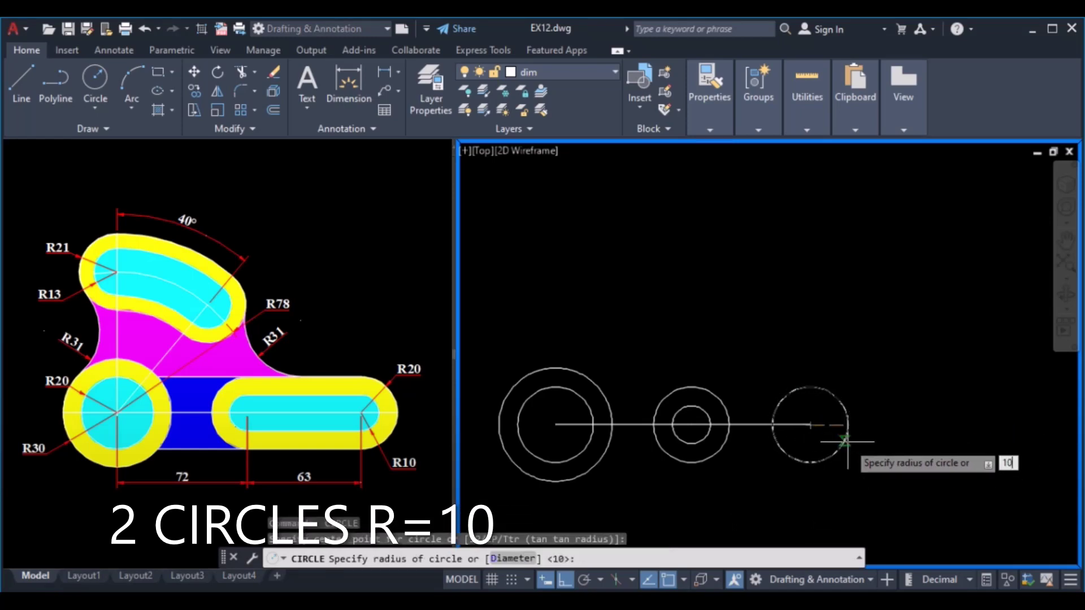
pyautogui.press('Return')
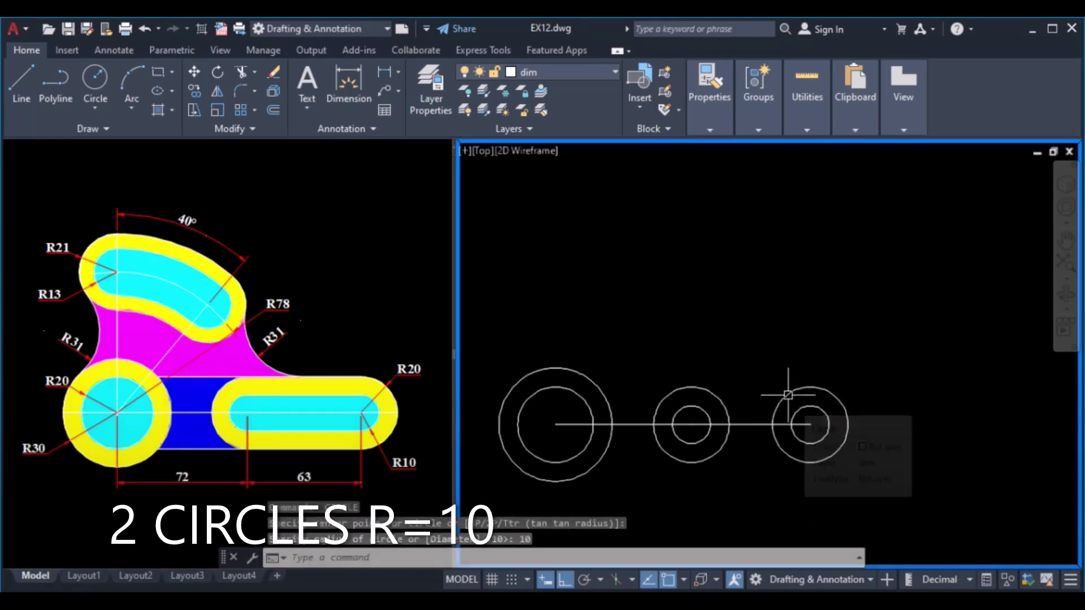
pyautogui.write('l')
pyautogui.press('Return')
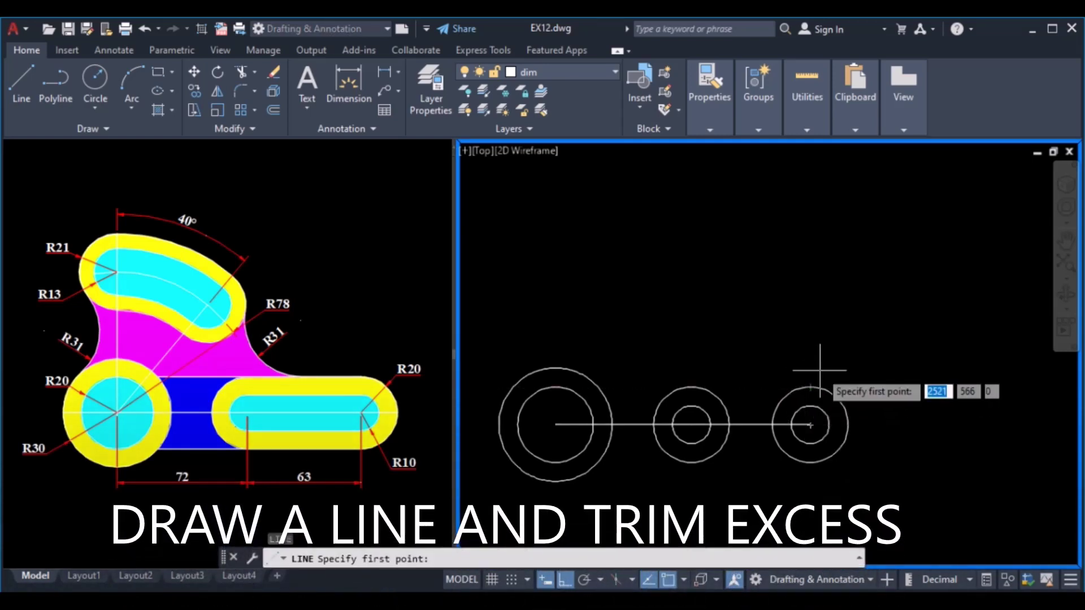
# - Draw a horizontal line from the right circle's top quadrant left to the R30 circle
pyautogui.click(811, 388)
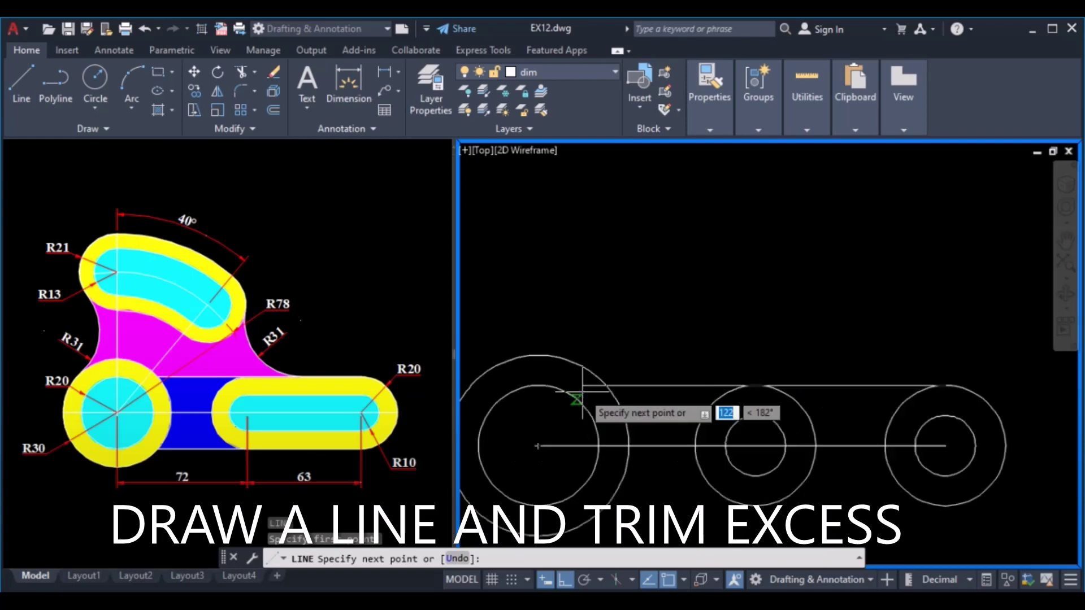
pyautogui.scroll(5, 583, 390)
pyautogui.click(582, 390)
pyautogui.press('Return')
pyautogui.scroll(-5, 583, 390)
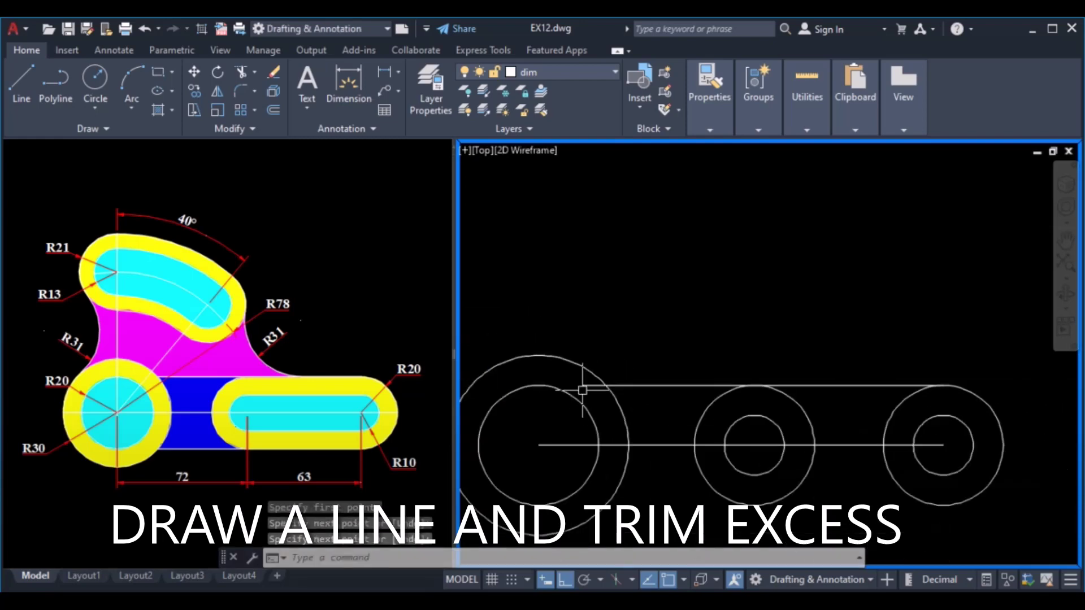
pyautogui.scroll(2, 612, 406)
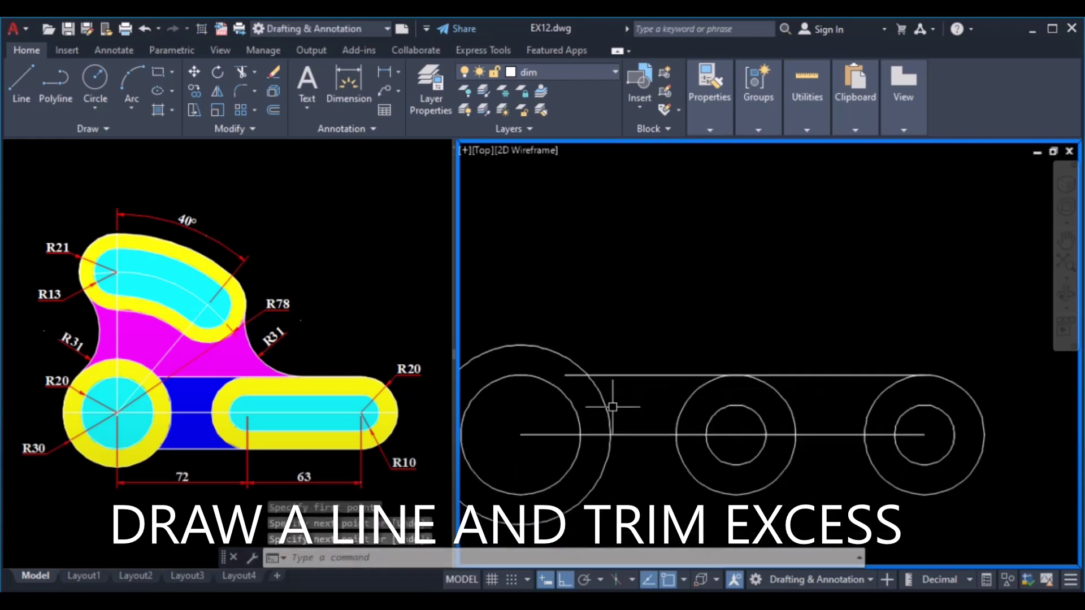
pyautogui.write('tr')
# - Fence-trim the line's overhang at the R30 circle, then undo once
pyautogui.press('Return')
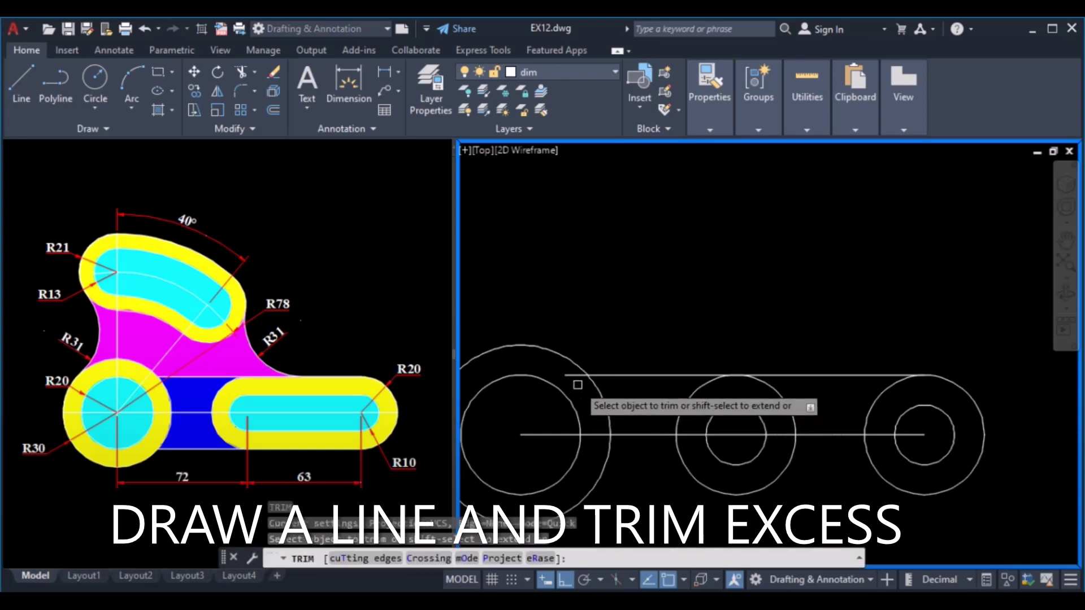
pyautogui.click(574, 367)
pyautogui.press('Return')
pyautogui.press('Escape')
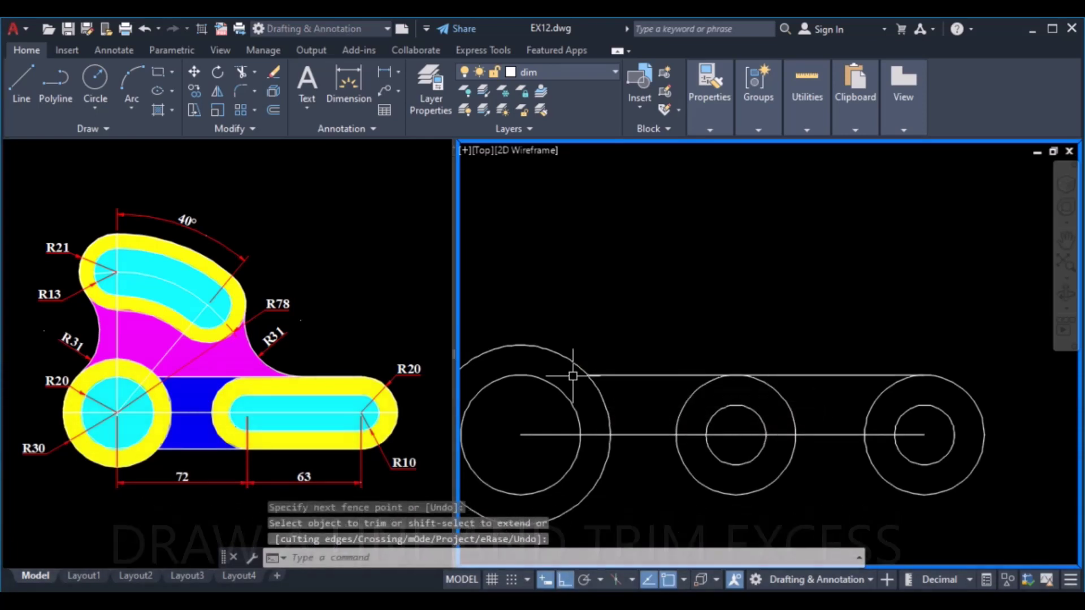
pyautogui.hotkey('ctrl', 'z')
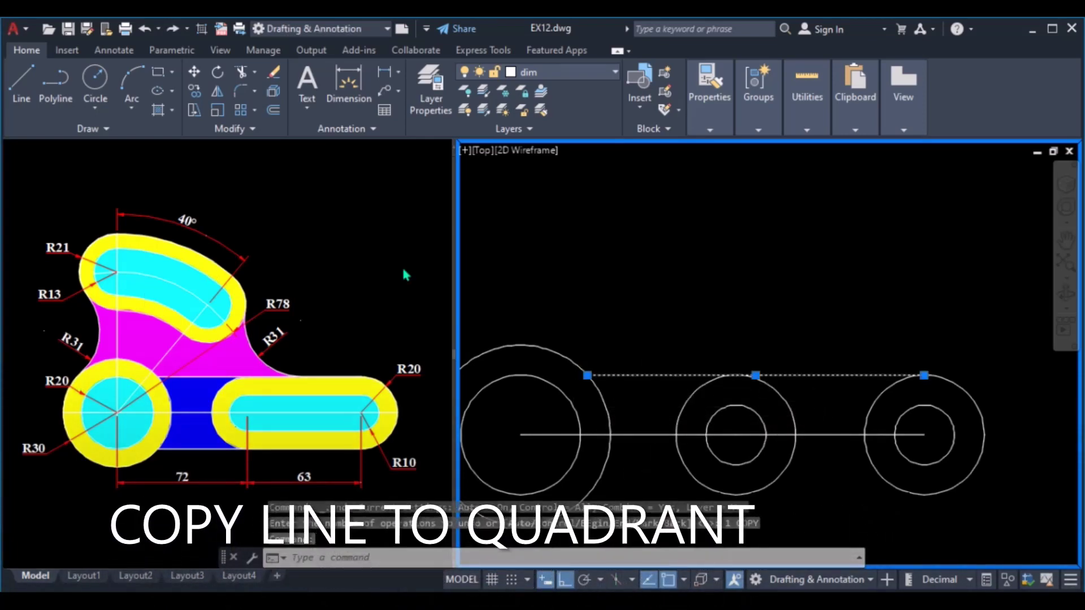
# - Copy the top line down to the right circles' bottom quadrants
pyautogui.write('co')
pyautogui.press('Return')
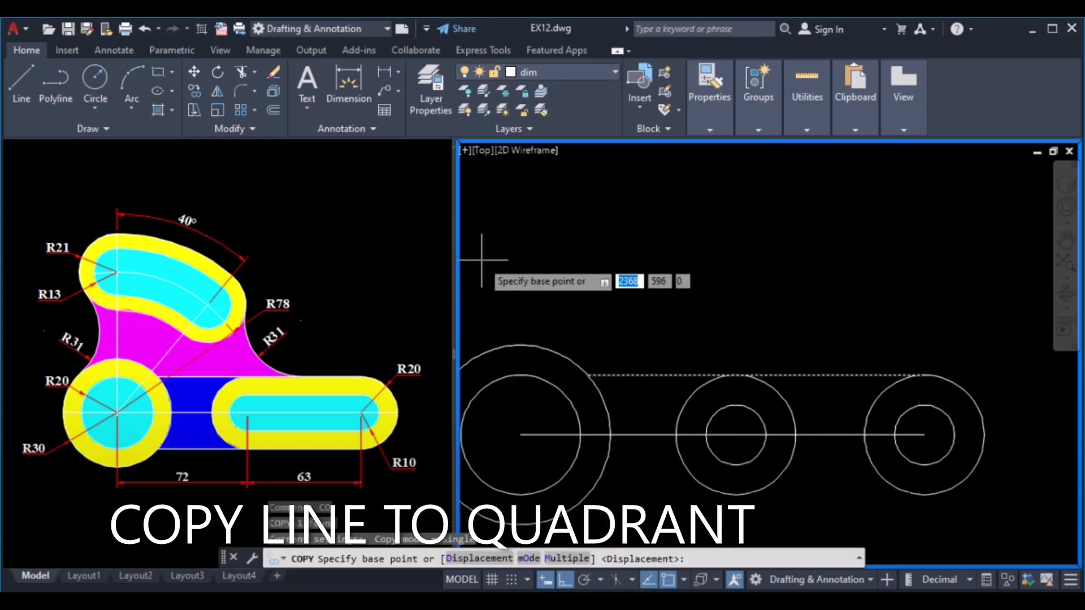
pyautogui.click(924, 375)
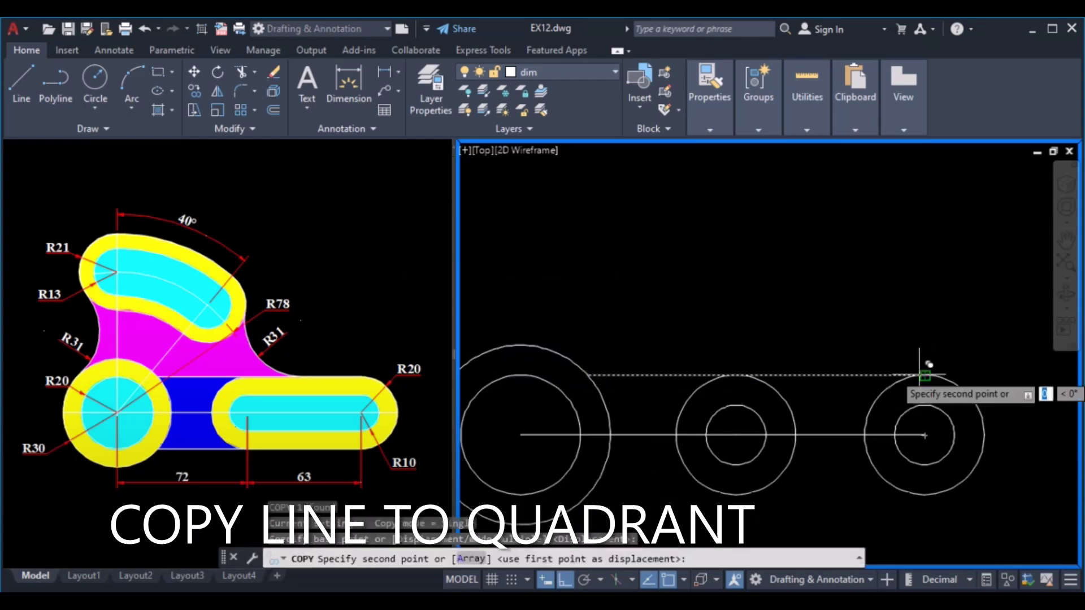
pyautogui.click(932, 492)
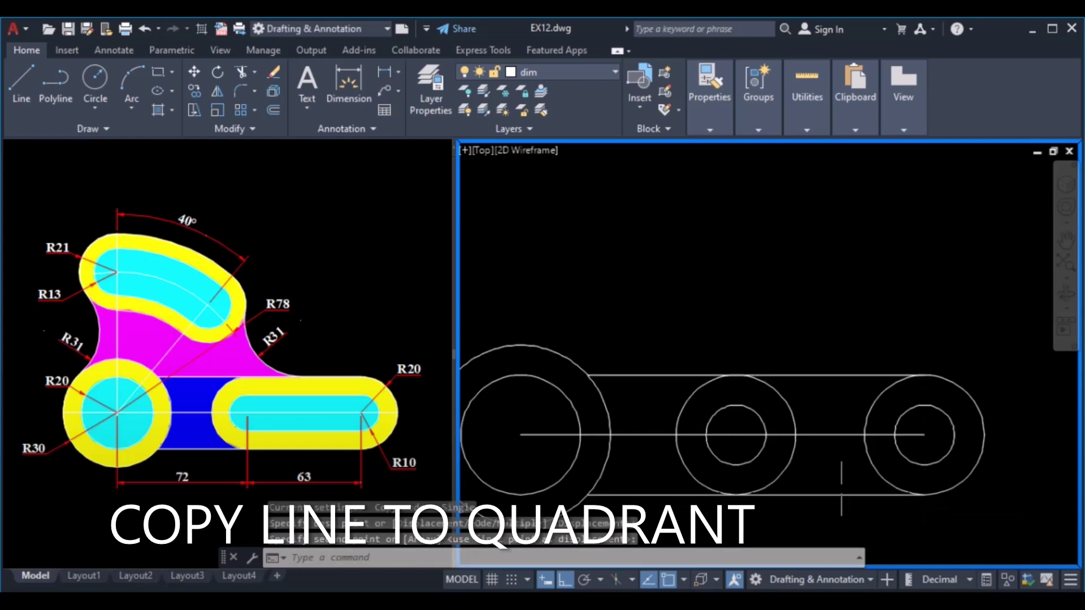
pyautogui.press('Return')
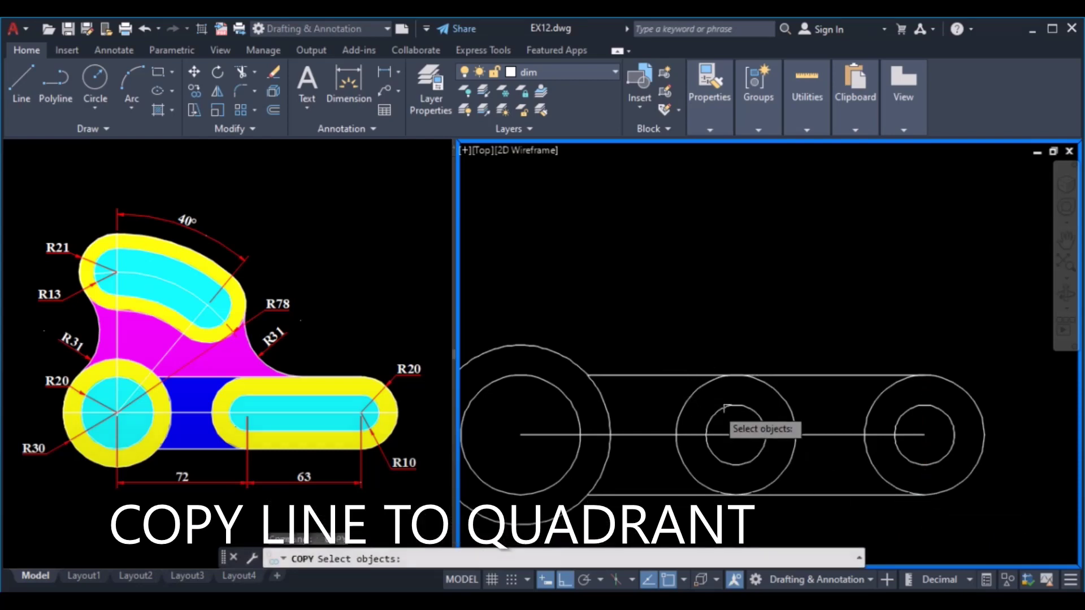
pyautogui.click(819, 492)
pyautogui.press('Return')
pyautogui.click(735, 465)
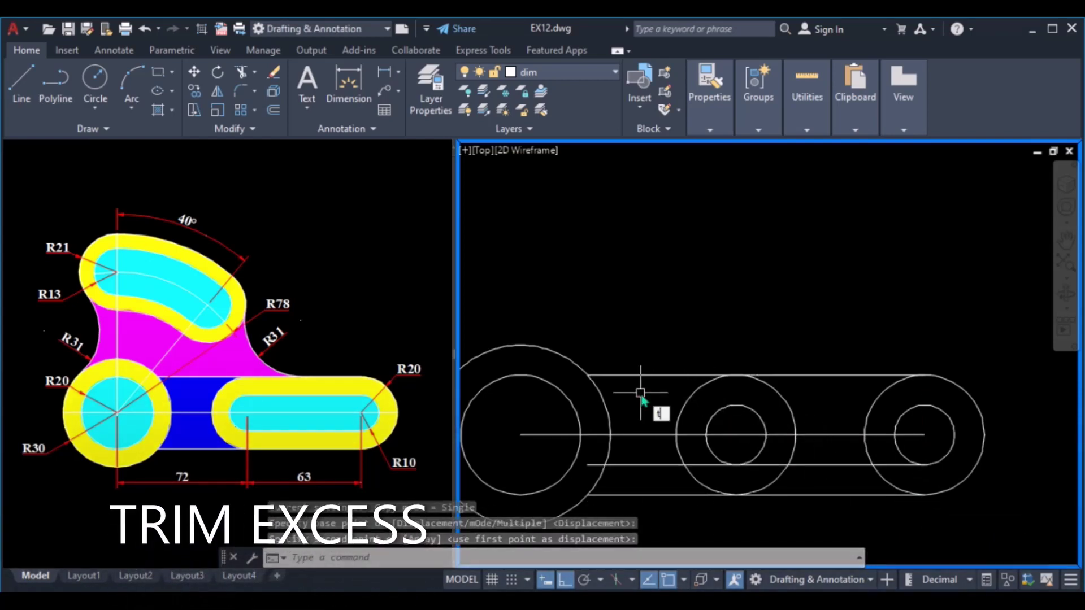
# - Fence-trim the excess line ends near the R30 circle
pyautogui.write('r')
pyautogui.press('Return')
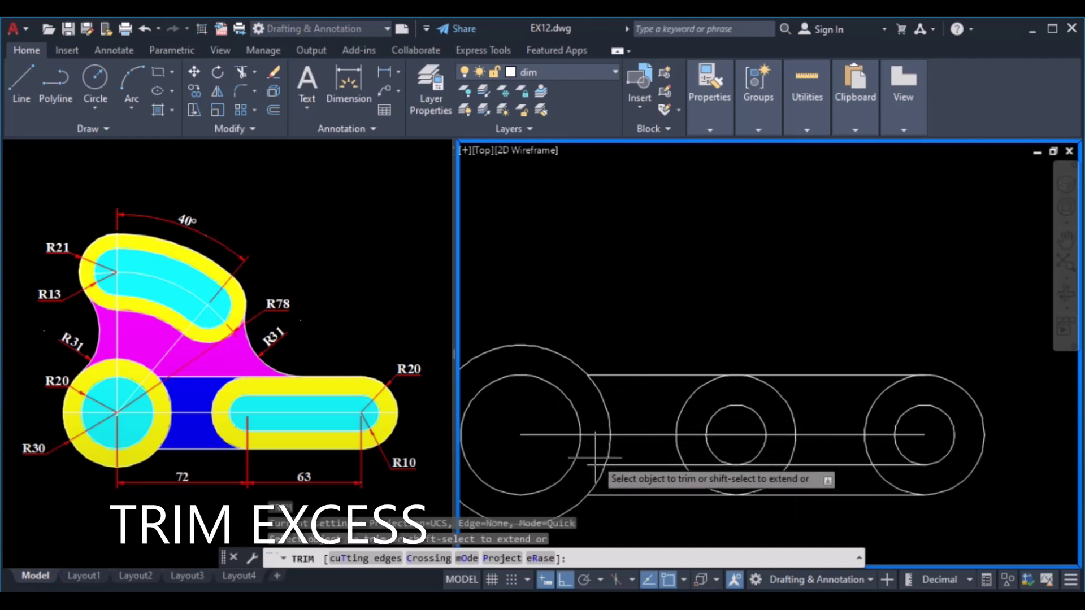
pyautogui.click(594, 458)
pyautogui.press('Return')
pyautogui.click(644, 462)
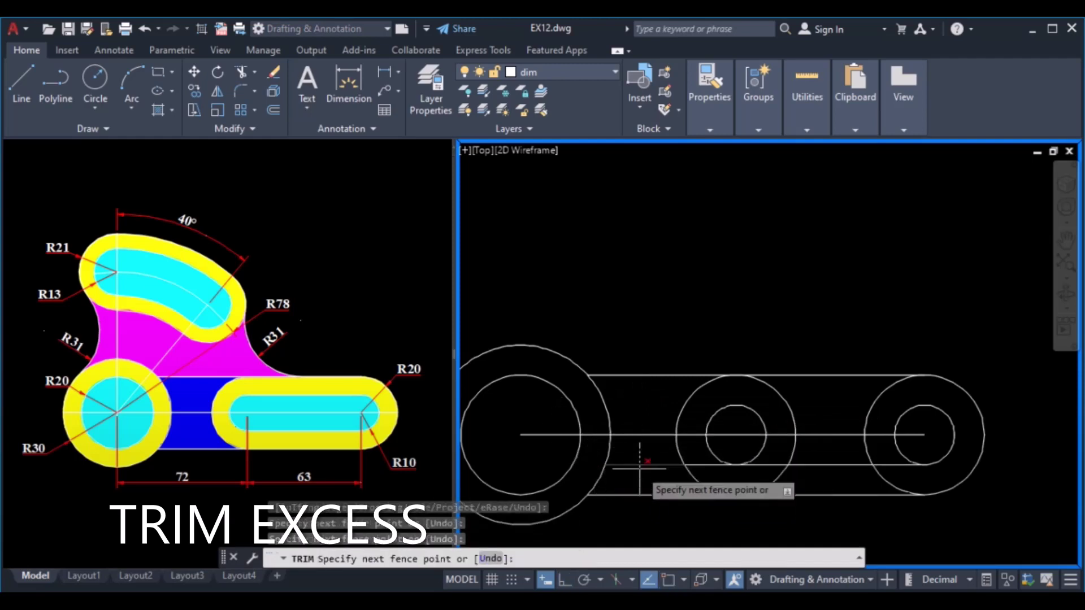
pyautogui.press('Return')
pyautogui.press('Return')
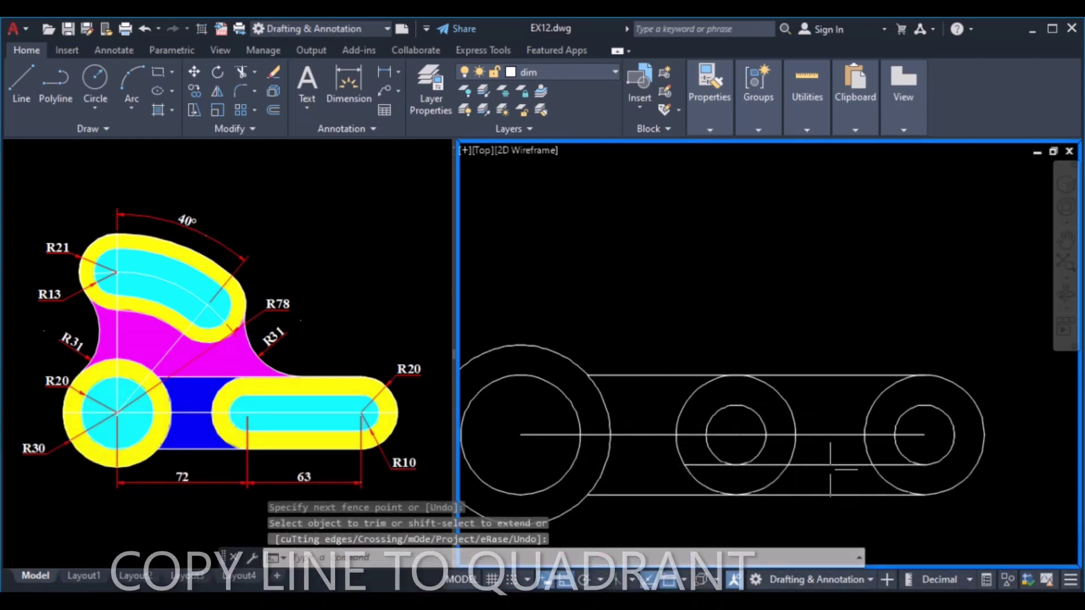
# - Copy the lower horizontal line up to the inner circle's quadrant
pyautogui.click(833, 464)
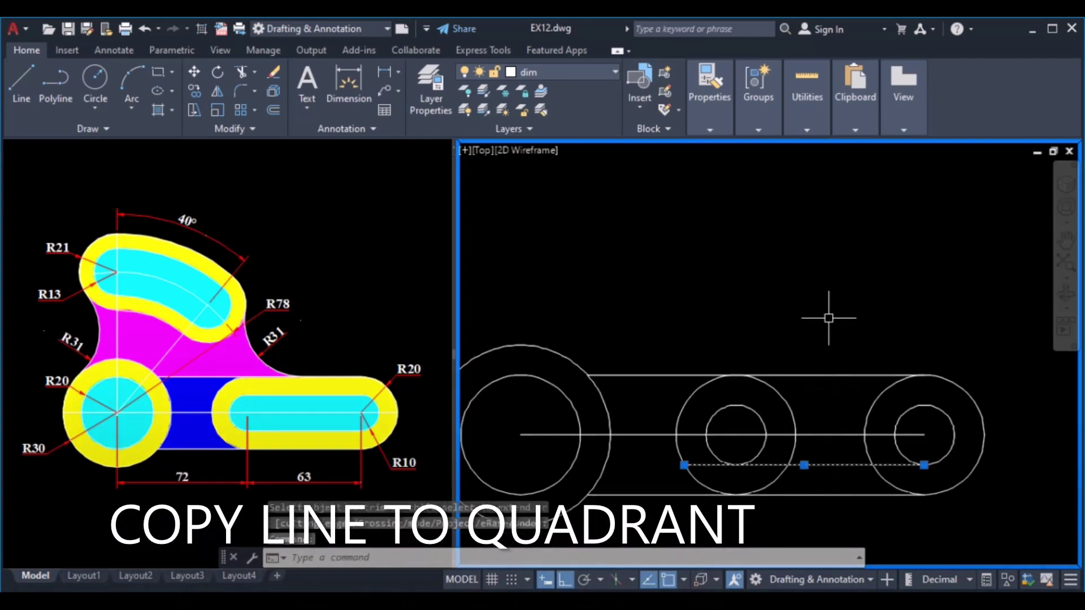
pyautogui.write('co')
pyautogui.press('Return')
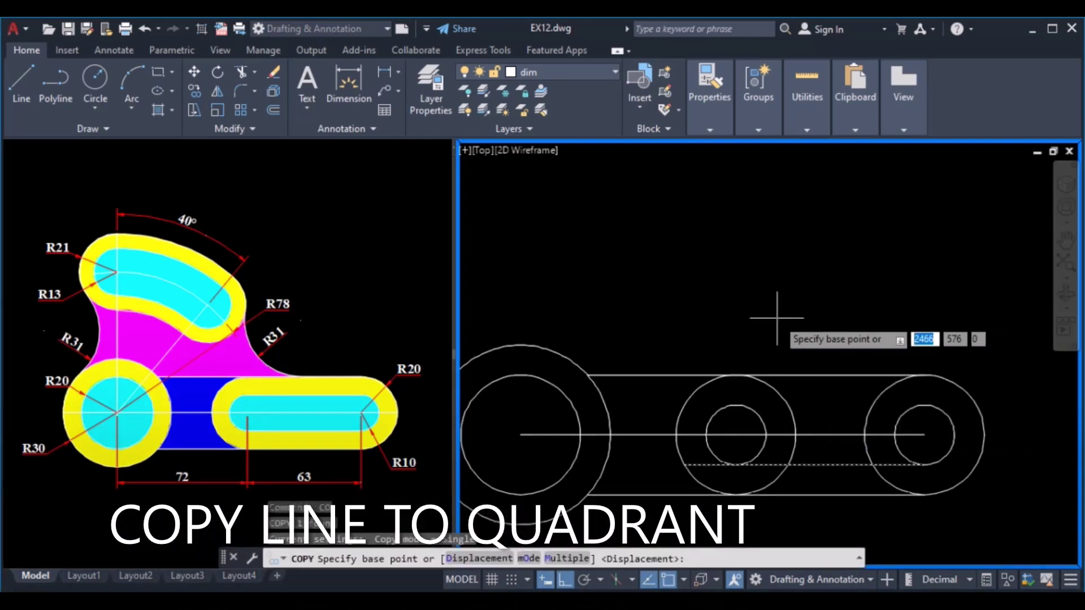
pyautogui.press('Return')
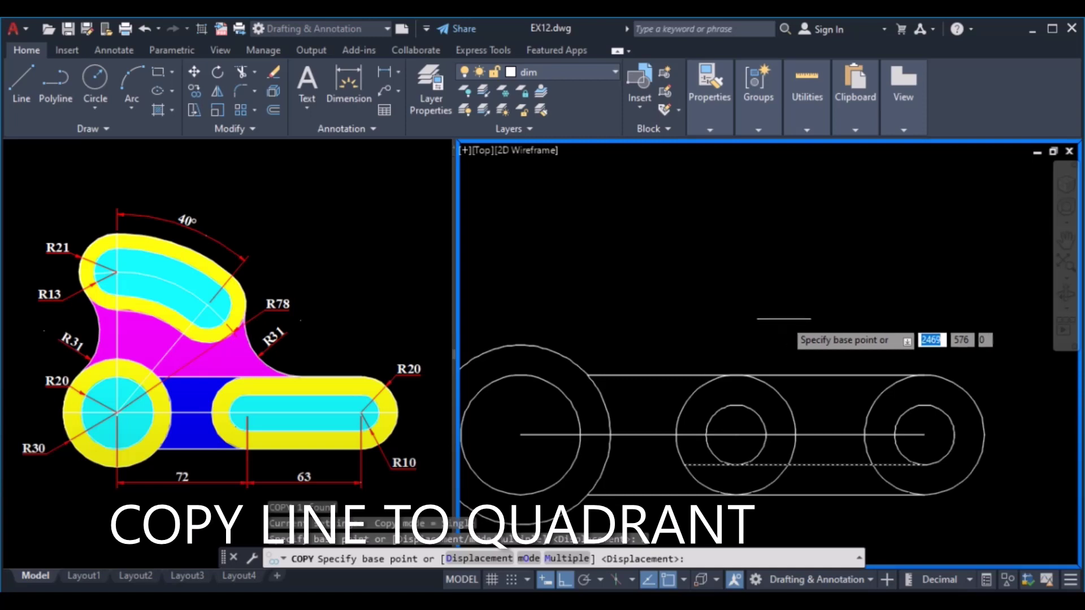
pyautogui.click(924, 464)
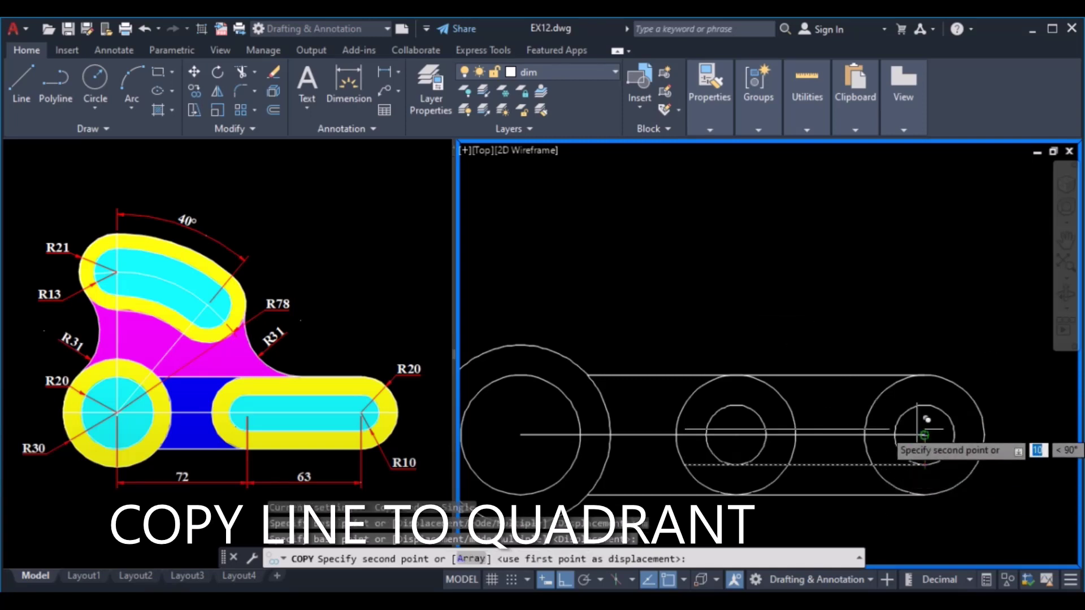
pyautogui.click(925, 405)
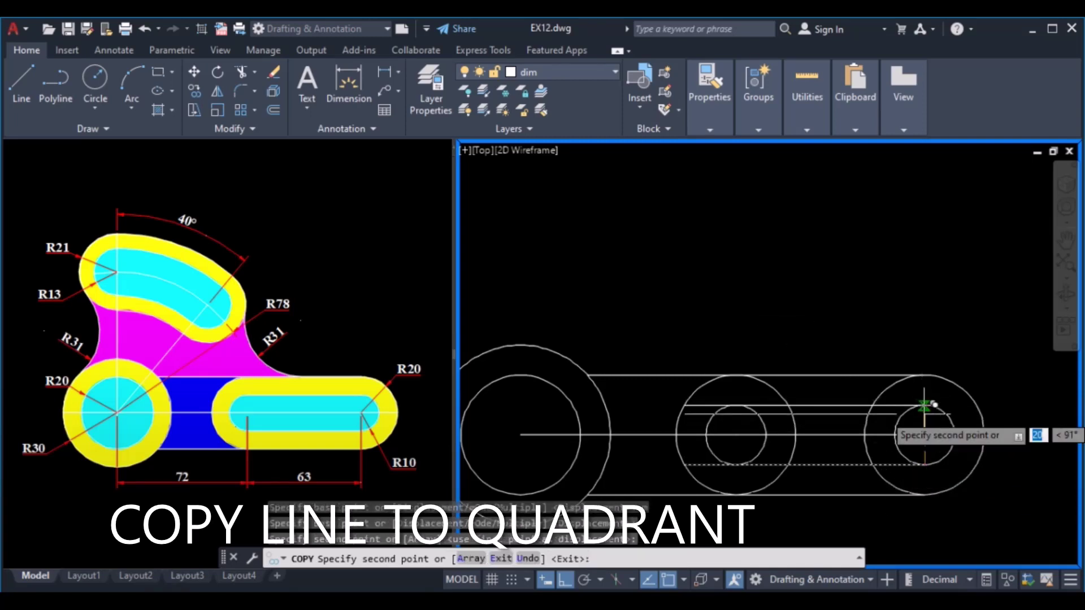
pyautogui.press('Return')
# - Fence-trim the upper arcs and inner circle segments at the slot ends
pyautogui.scroll(-2, 598, 396)
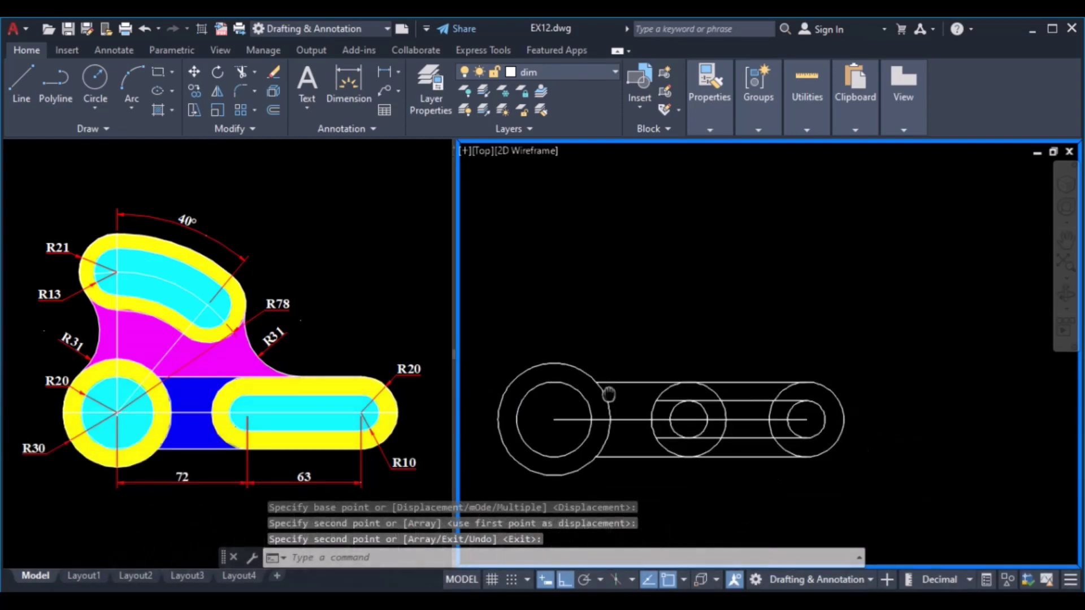
pyautogui.moveTo(610, 395); pyautogui.dragTo(677, 343, button='middle')
pyautogui.write('tr')
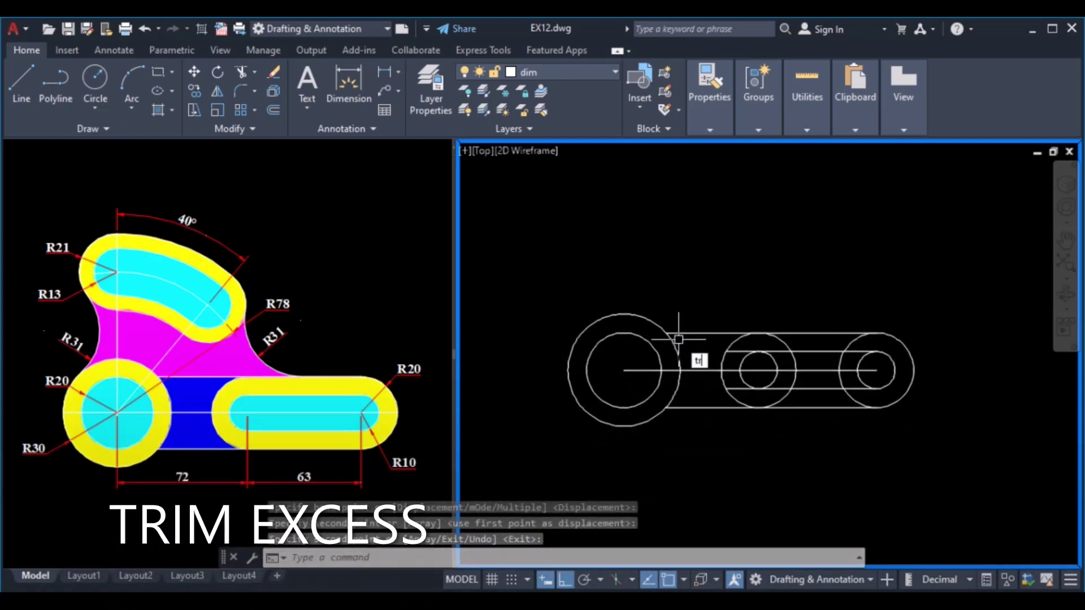
pyautogui.press('Return')
pyautogui.scroll(2, 771, 363)
pyautogui.scroll(3, 734, 339)
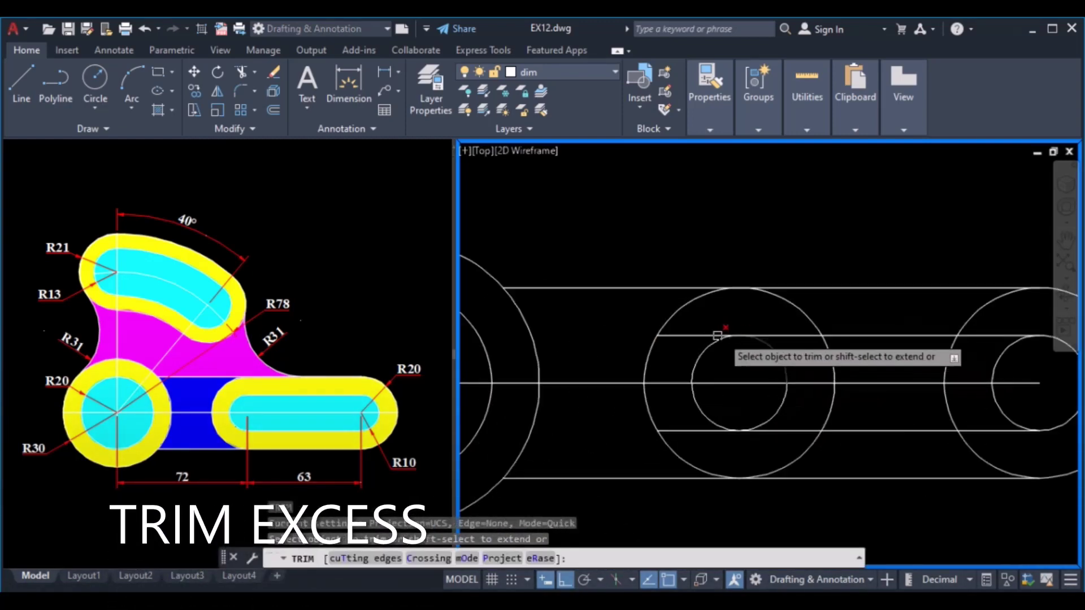
pyautogui.moveTo(692, 299)
pyautogui.mouseDown()
pyautogui.moveTo(703, 352)
pyautogui.moveTo(1020, 359)
pyautogui.mouseUp()
pyautogui.moveTo(995, 362); pyautogui.dragTo(778, 359, button='middle')
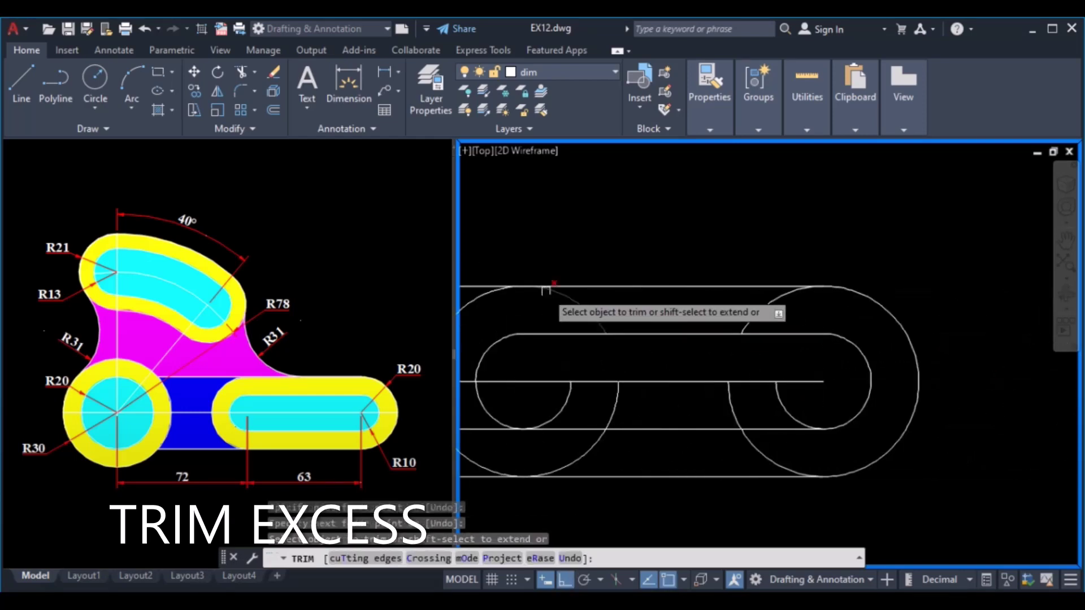
pyautogui.moveTo(546, 300); pyautogui.dragTo(802, 294)
pyautogui.moveTo(565, 399); pyautogui.dragTo(803, 402)
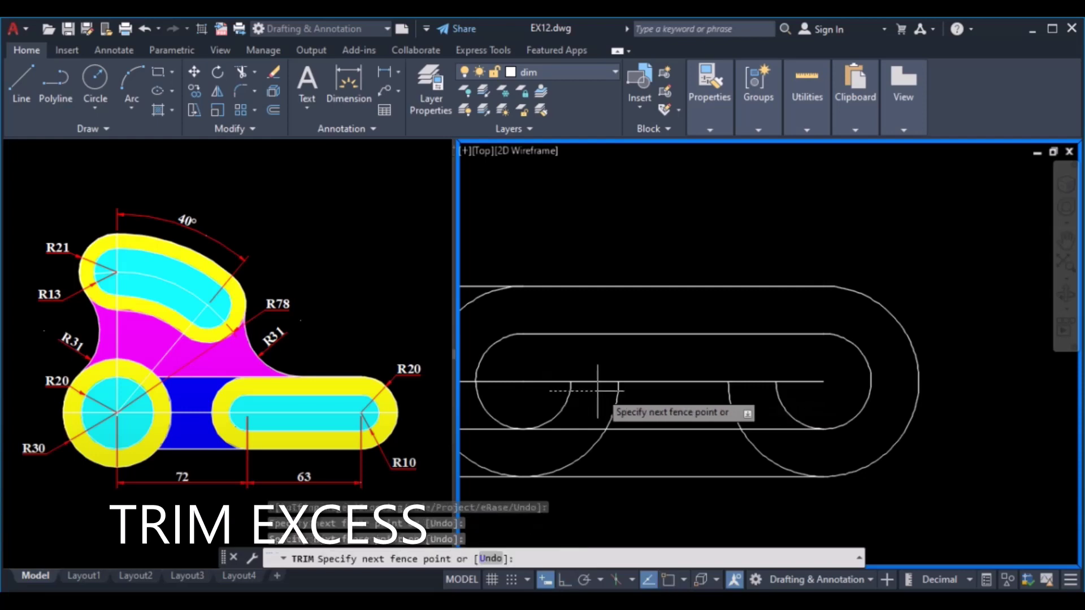
# - Trim the remaining lower arc segments to finish the nested rounded slots
pyautogui.moveTo(557, 452); pyautogui.dragTo(789, 439)
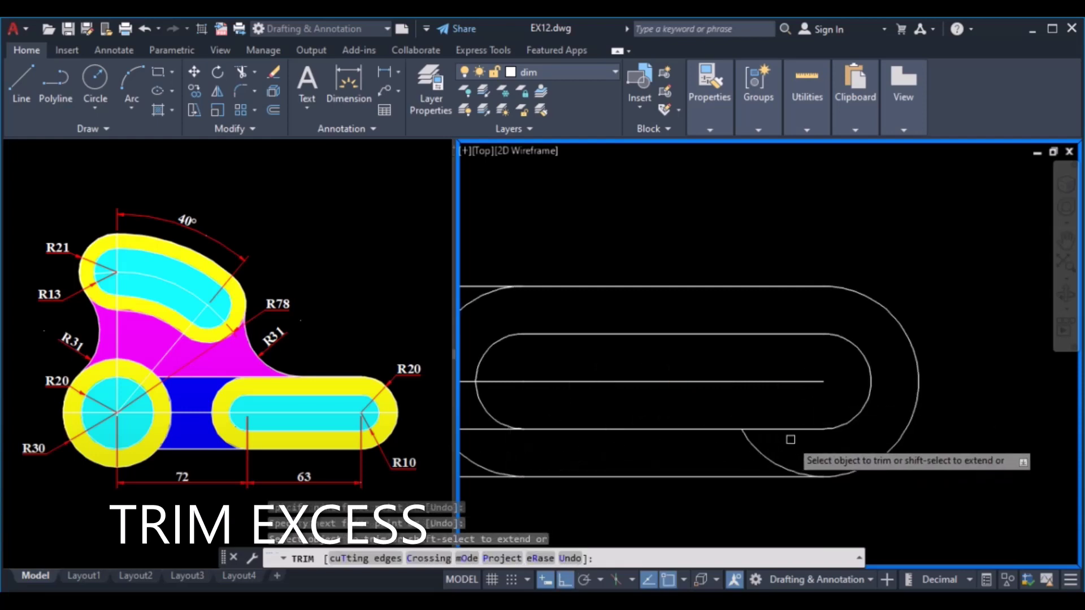
pyautogui.click(740, 449)
pyautogui.click(800, 437)
pyautogui.press('Return')
pyautogui.moveTo(634, 407); pyautogui.dragTo(840, 346, button='middle')
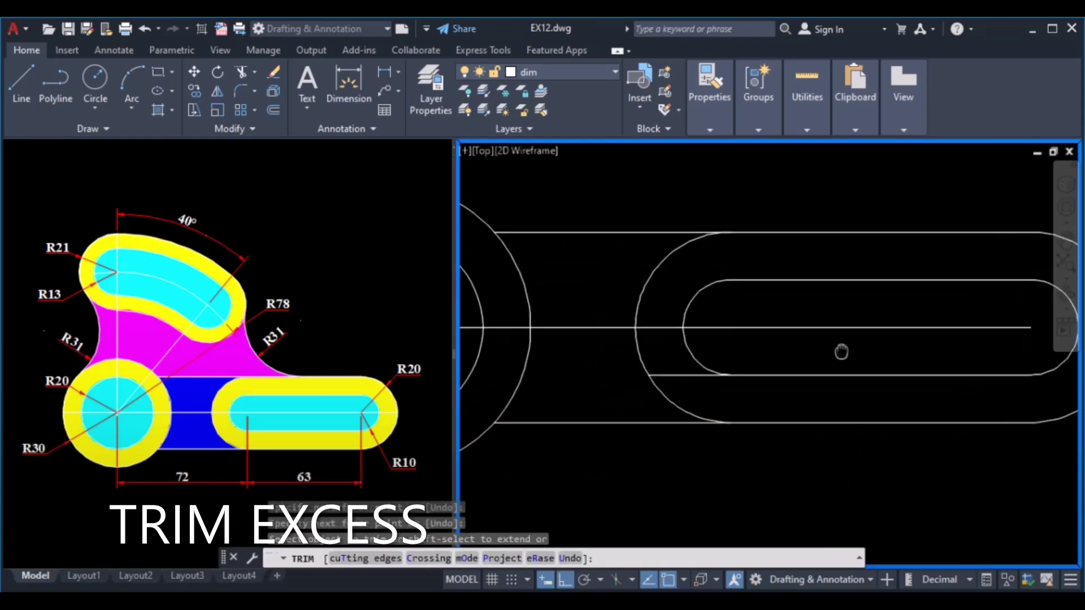
pyautogui.scroll(-2, 697, 375)
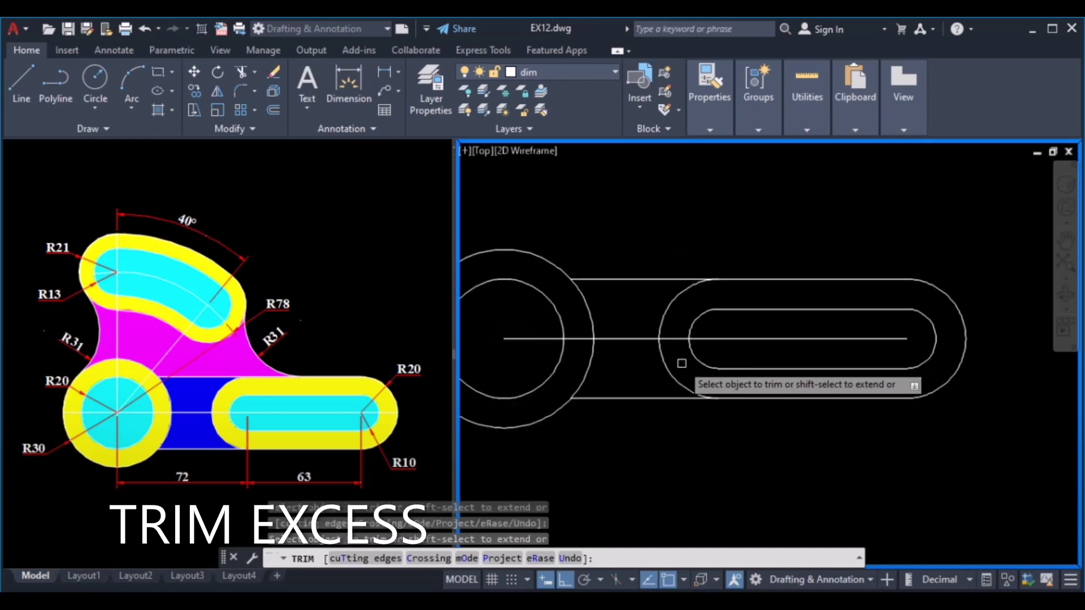
pyautogui.scroll(-2, 685, 359)
pyautogui.scroll(1, 653, 294)
pyautogui.press('Return')
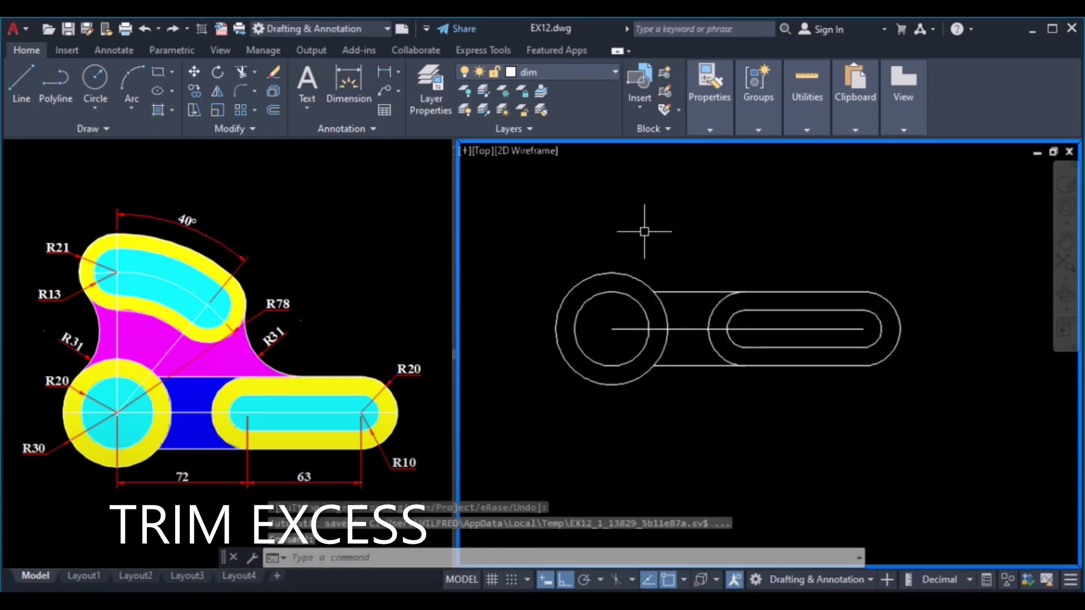
# - Draw a radius 78 circle centred on the left circle's centre
pyautogui.moveTo(702, 247); pyautogui.dragTo(705, 274, button='middle')
pyautogui.write('c')
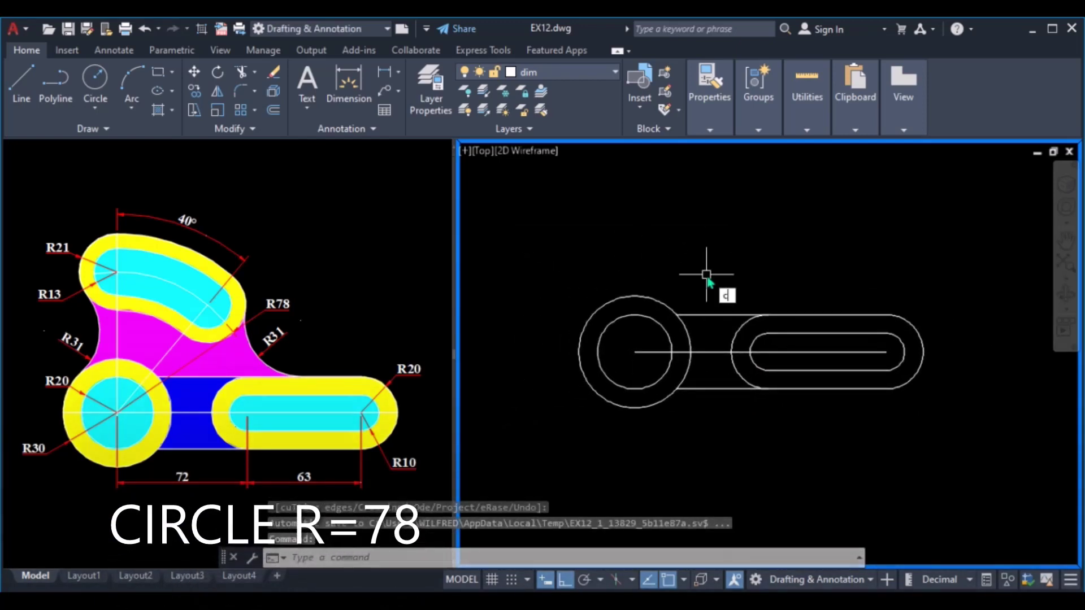
pyautogui.press('Return')
pyautogui.click(634, 352)
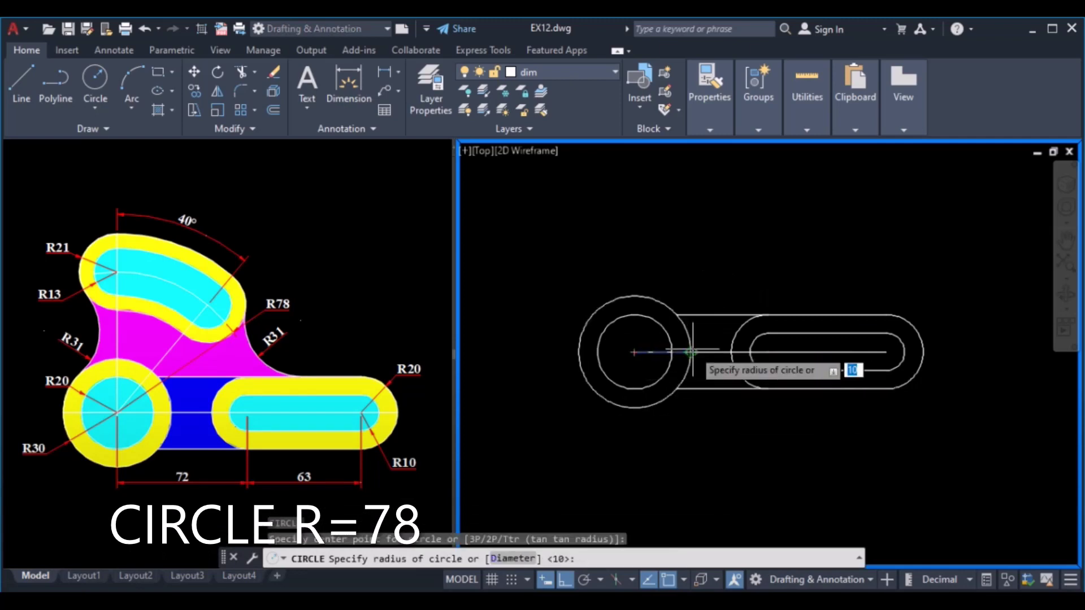
pyautogui.write('78')
pyautogui.press('Return')
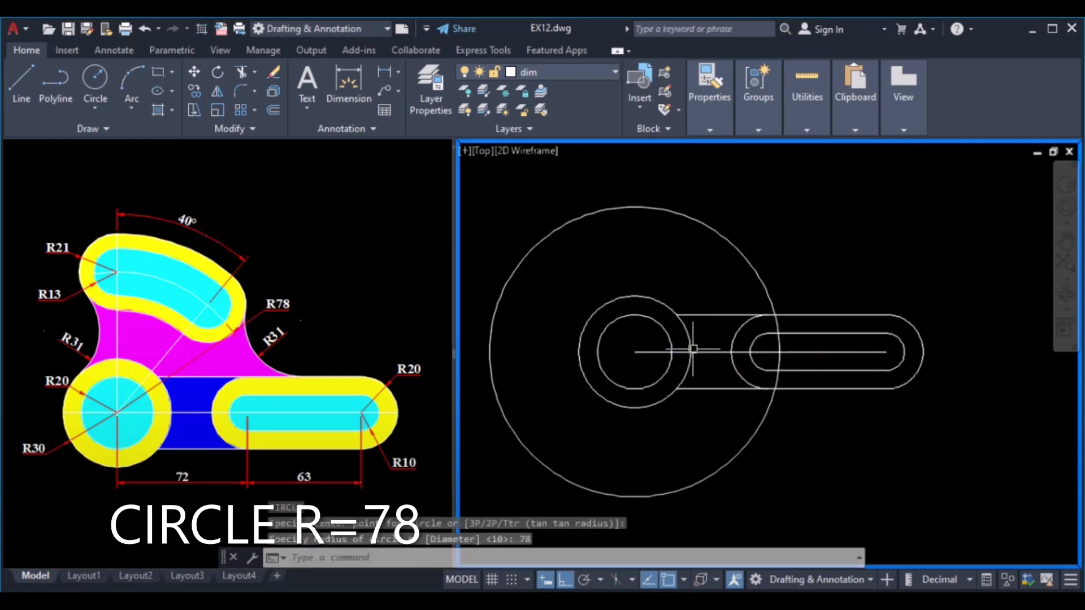
# - Draw a vertical line from the centre up to the R78 circle's top quadrant
pyautogui.write('l')
pyautogui.press('Return')
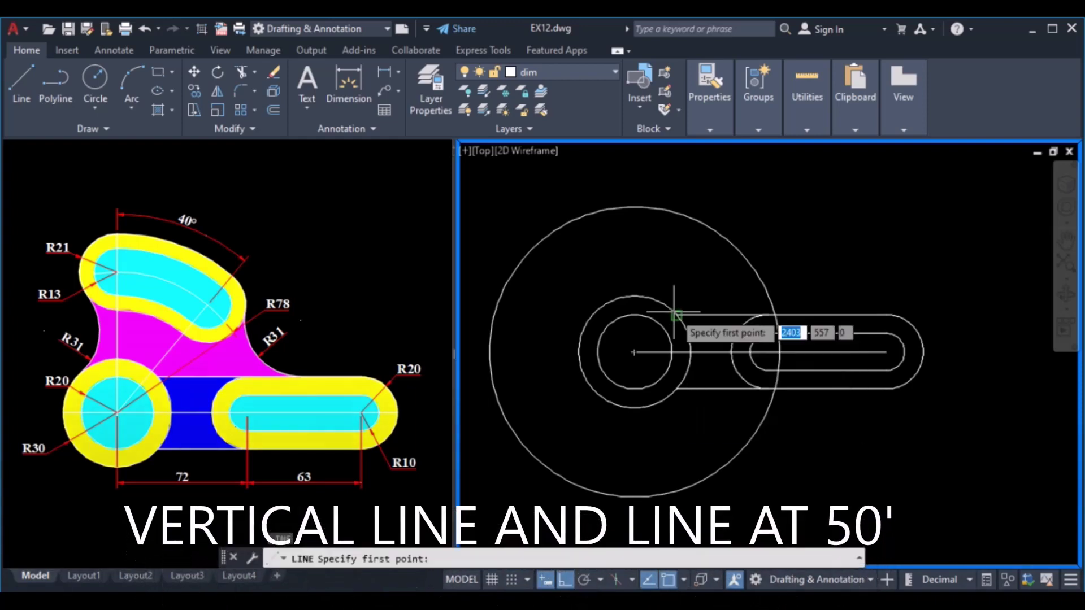
pyautogui.click(638, 342)
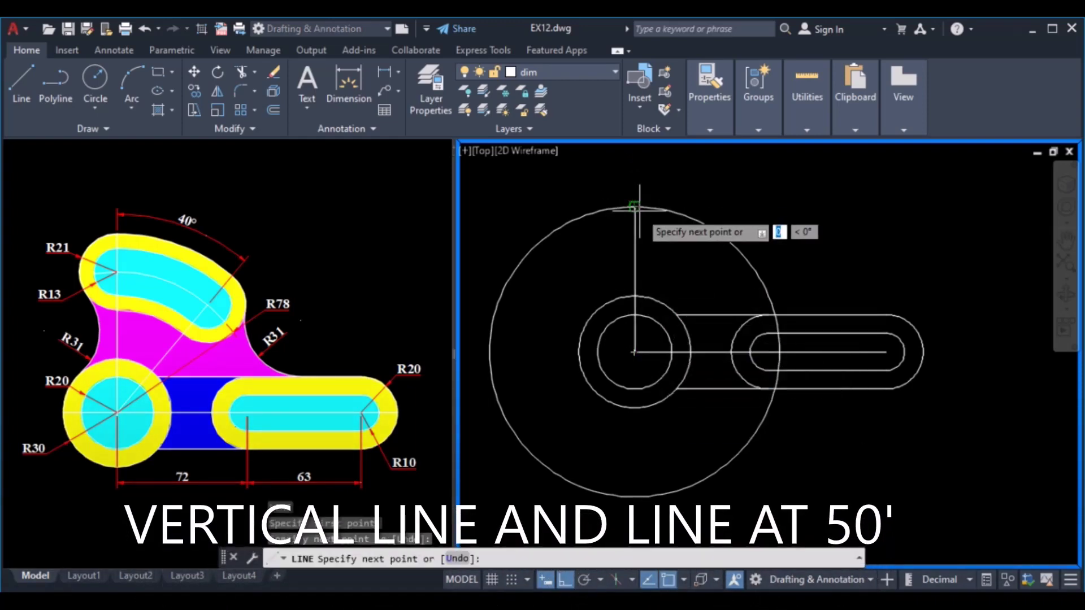
pyautogui.click(639, 207)
pyautogui.press('Return')
pyautogui.press('Return')
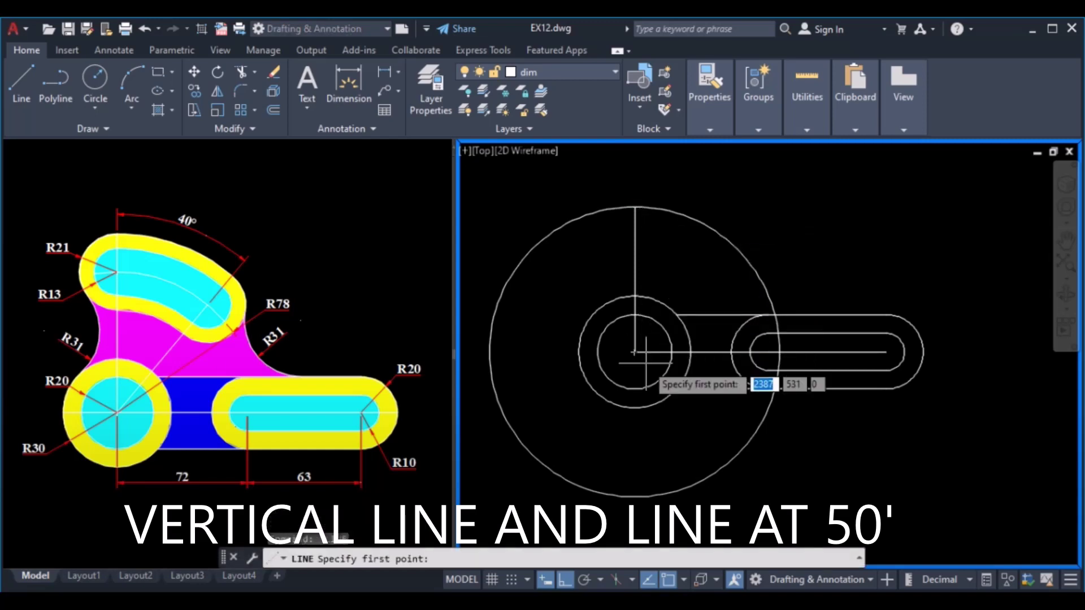
pyautogui.click(635, 352)
pyautogui.write('50')
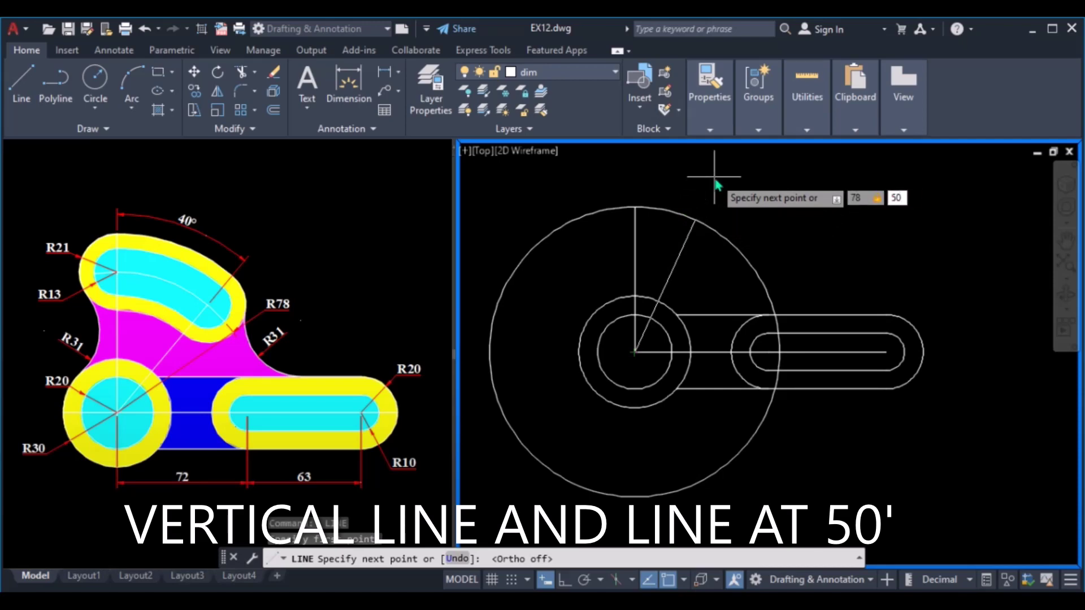
pyautogui.press('Return')
pyautogui.press('Return')
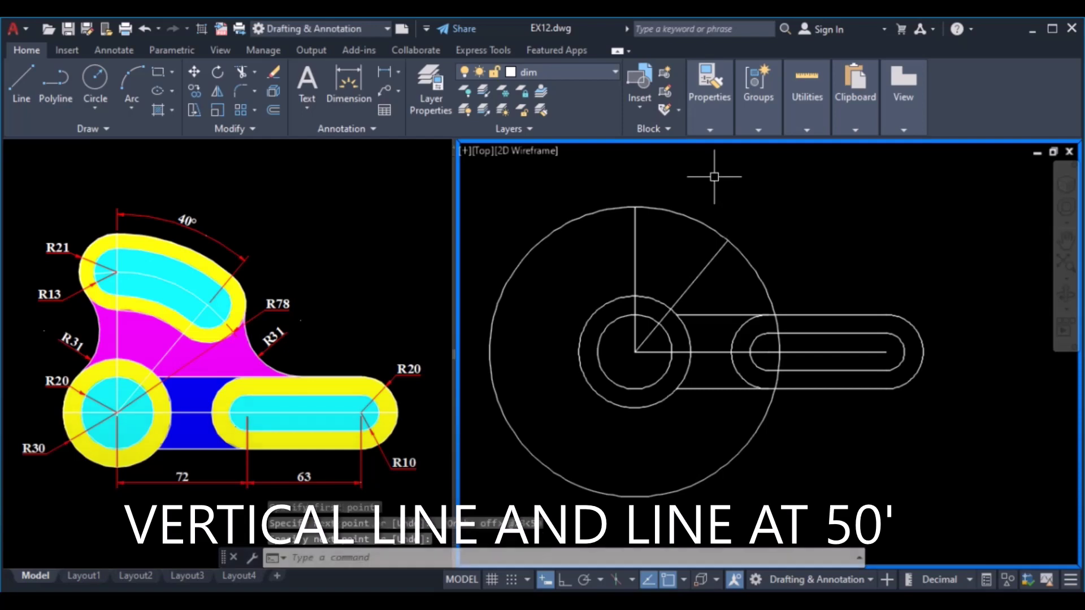
pyautogui.write('c')
pyautogui.press('Return')
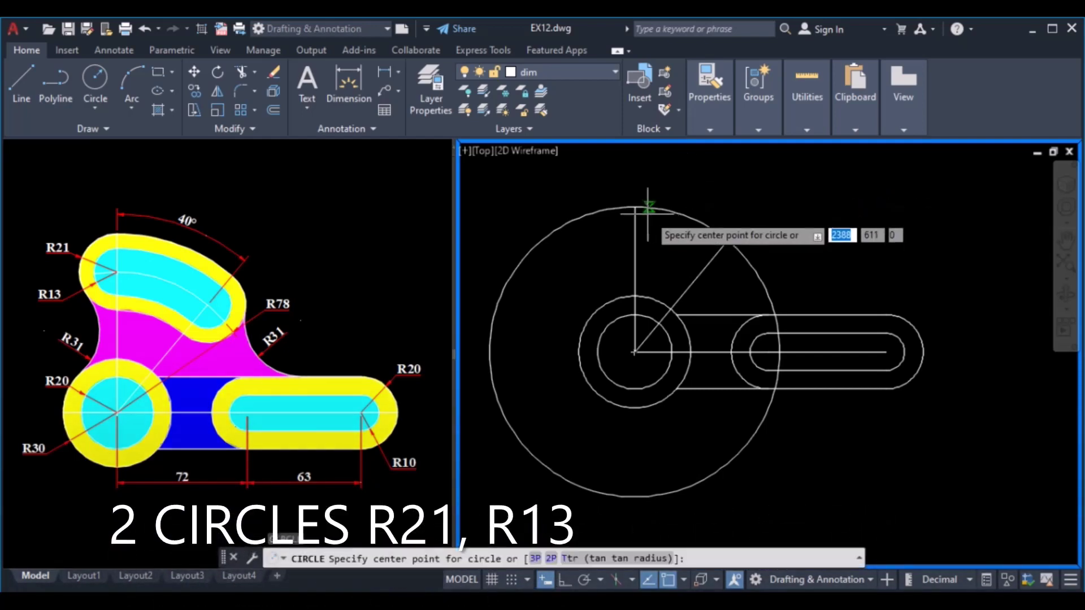
# - Draw an R21 circle and a concentric R13 circle at the vertical line's top end
pyautogui.click(635, 206)
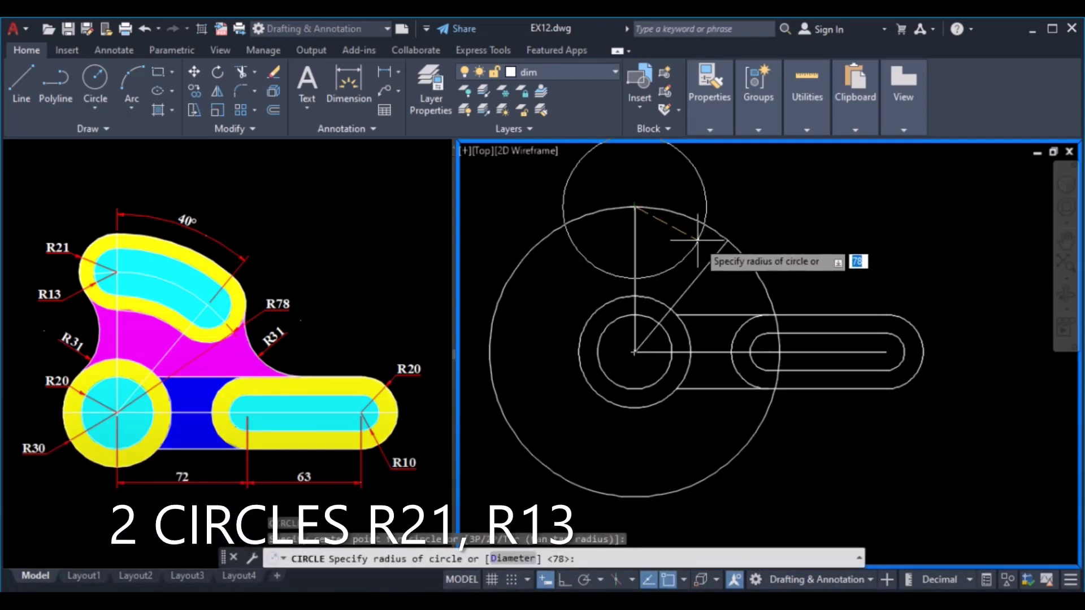
pyautogui.write('21')
pyautogui.press('Return')
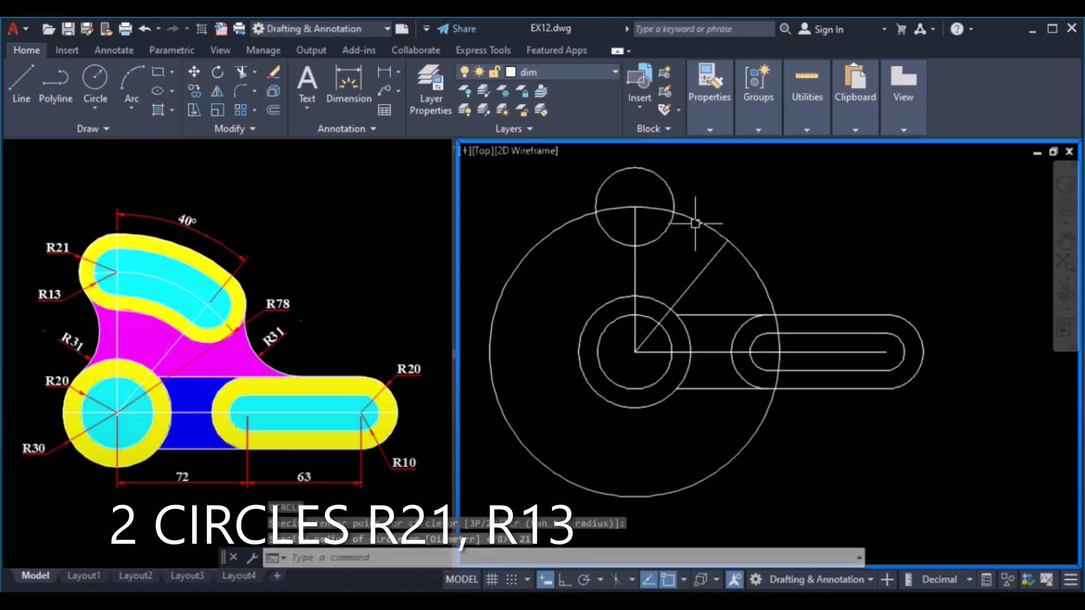
pyautogui.press('Return')
pyautogui.click(635, 208)
pyautogui.write('13')
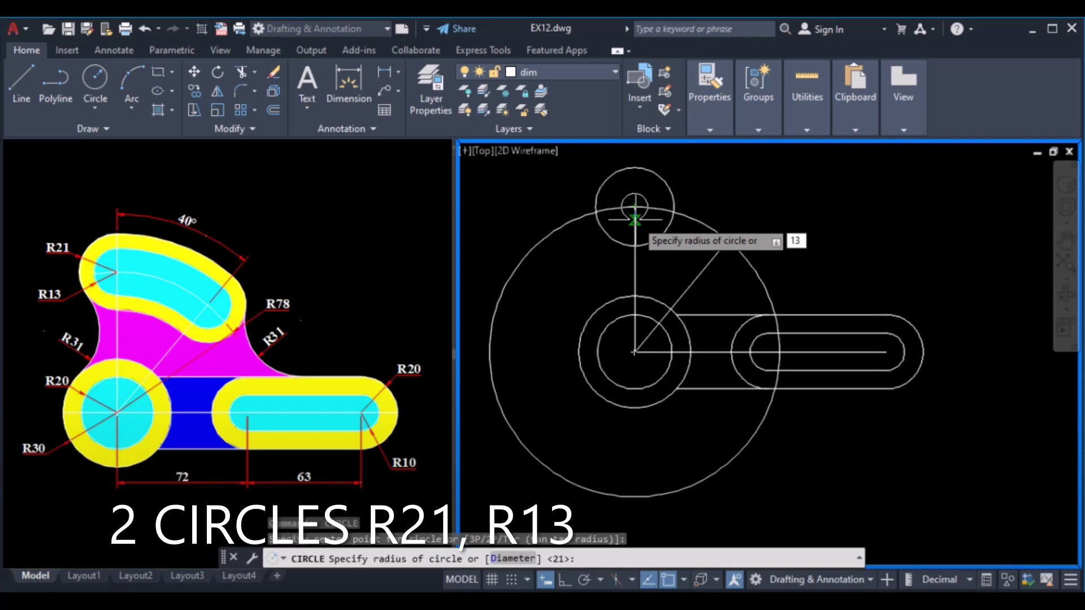
pyautogui.press('Return')
# - Copy the R21 and R13 circles to where the 50° line meets the R78 circle
pyautogui.click(659, 175)
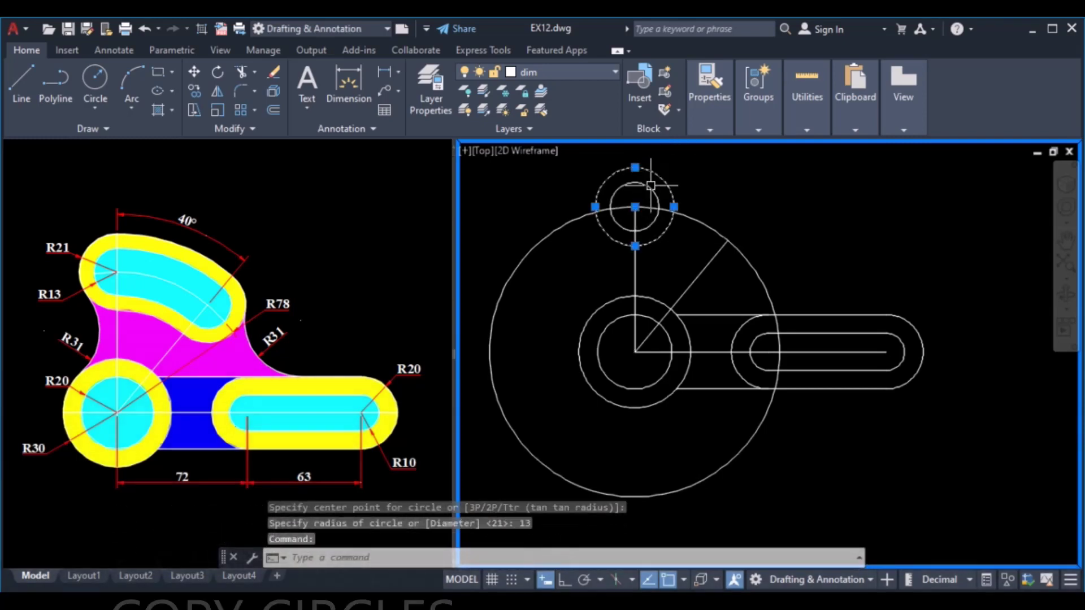
pyautogui.click(647, 191)
pyautogui.write('c')
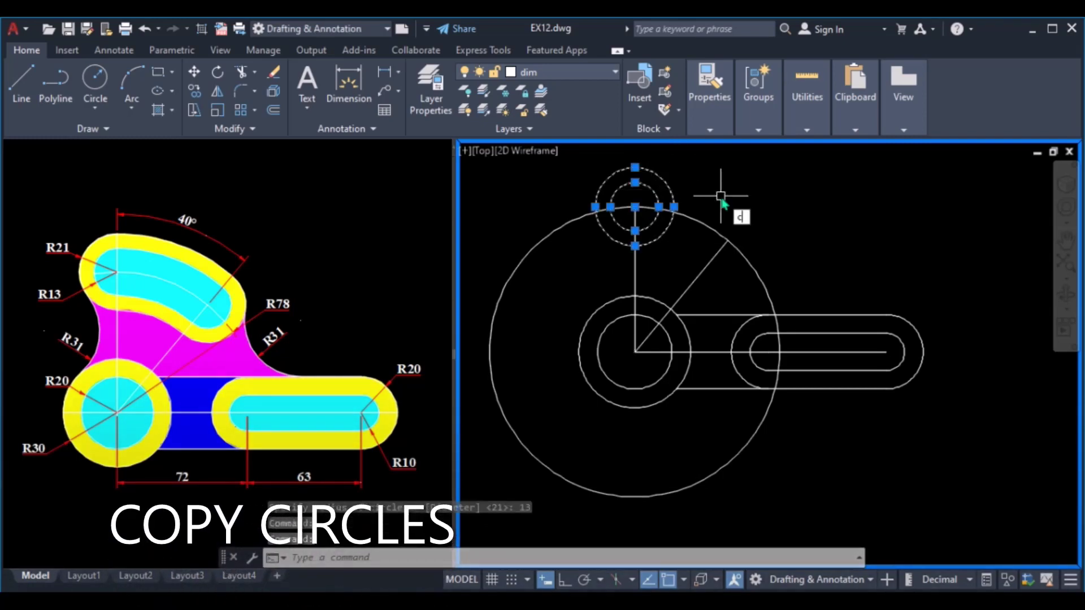
pyautogui.write('o')
pyautogui.press('Return')
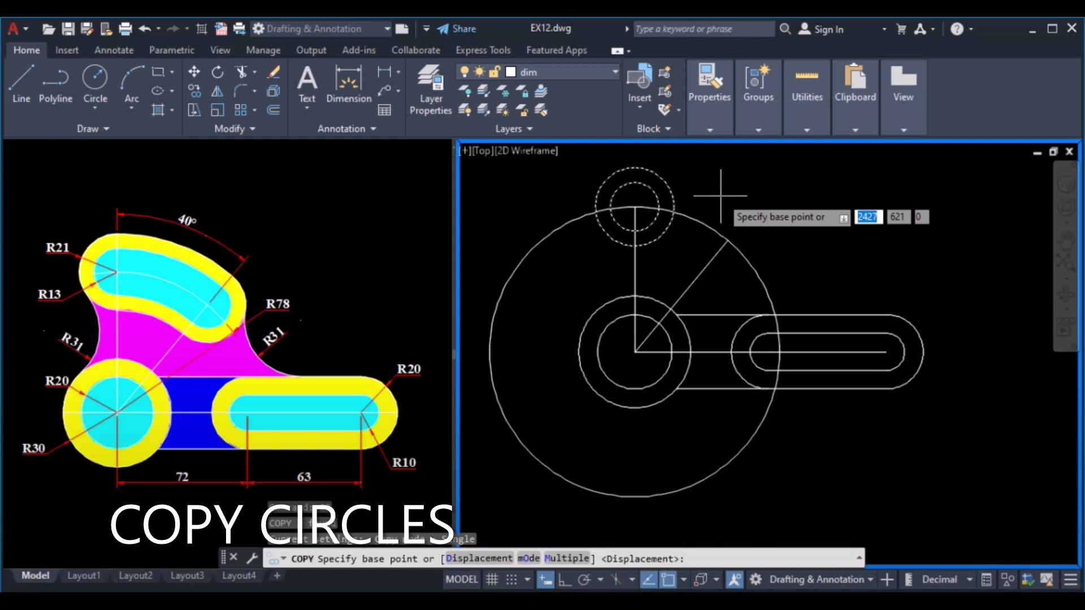
pyautogui.write('m')
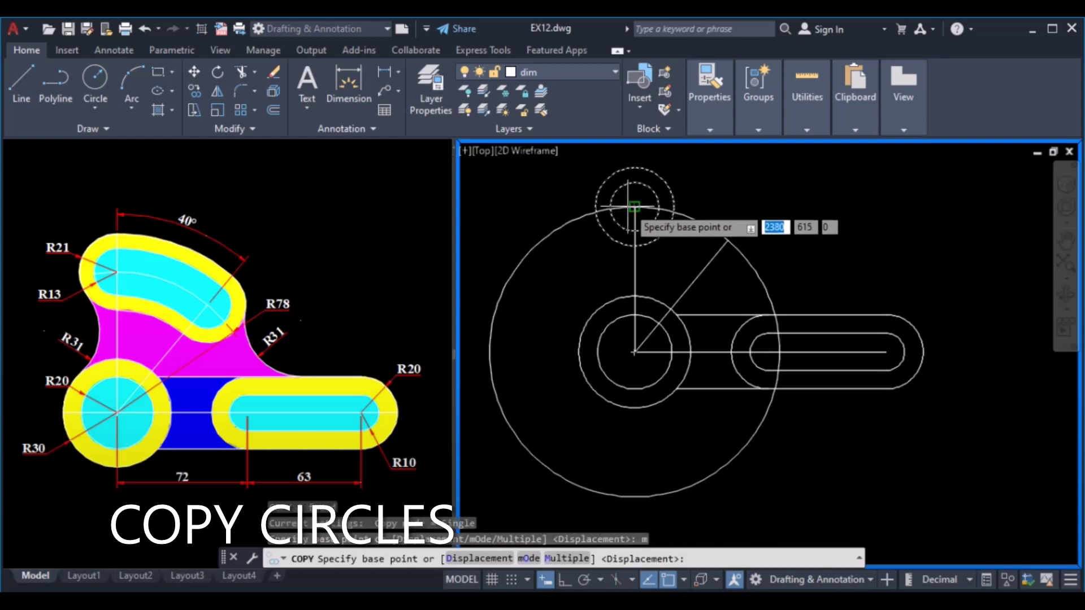
pyautogui.press('Return')
pyautogui.click(634, 207)
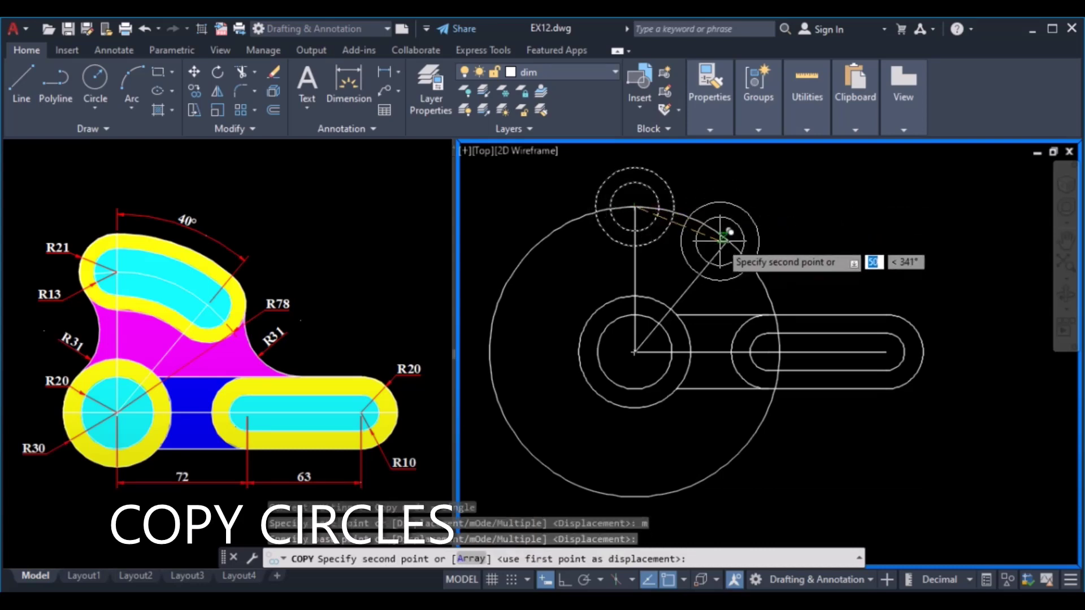
pyautogui.click(728, 241)
pyautogui.press('Escape')
pyautogui.write('o')
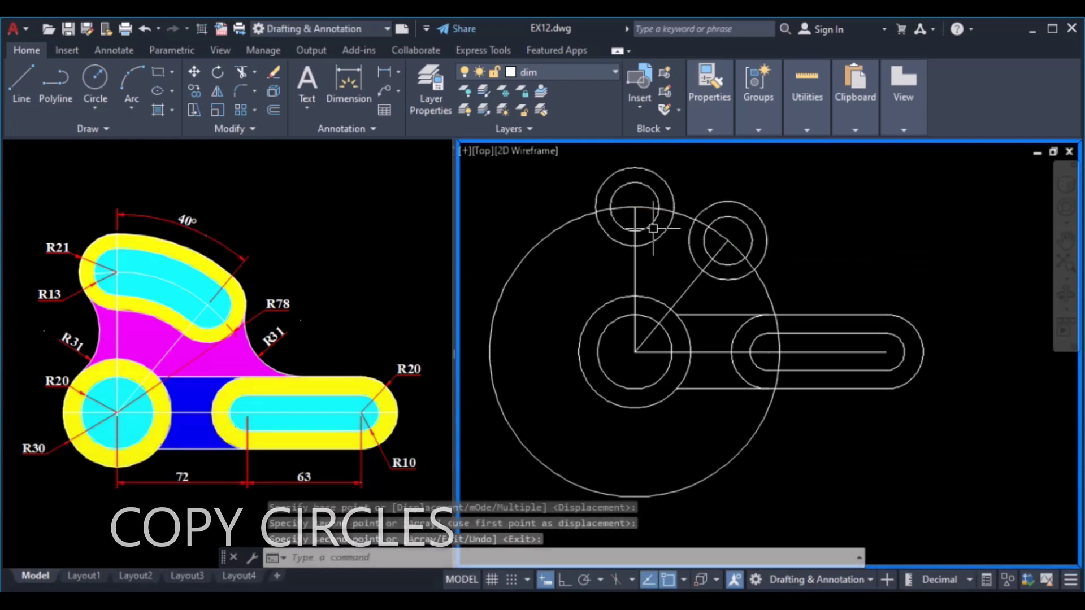
pyautogui.press('Return')
pyautogui.press('Escape')
pyautogui.write('F')
pyautogui.press('Return')
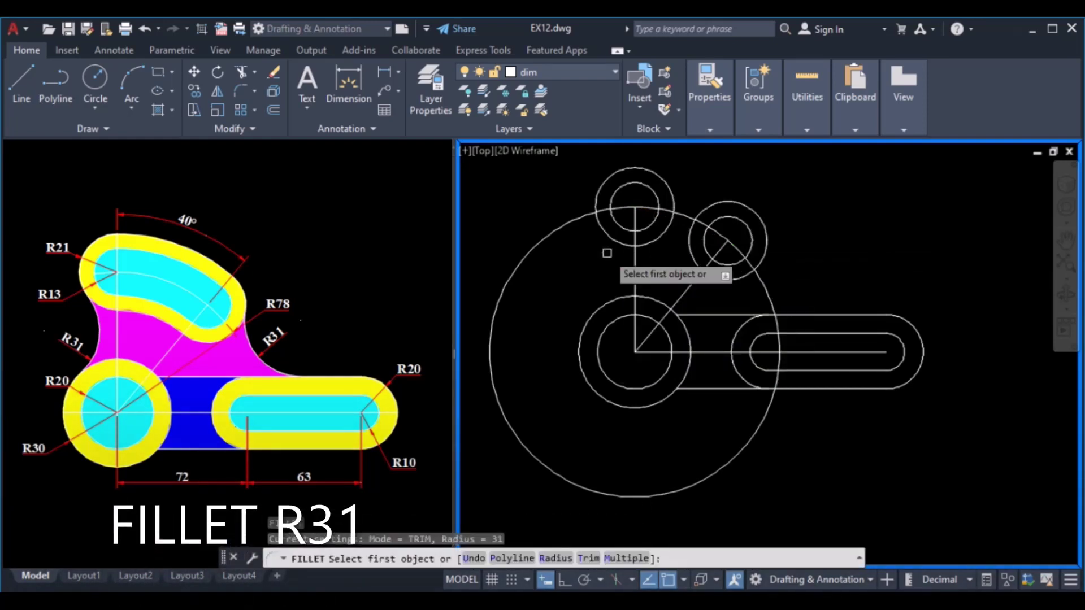
pyautogui.write('r')
# - Fillet at R31 the top circle to the centre circle, and the angled circle to the slot's top line
pyautogui.press('Return')
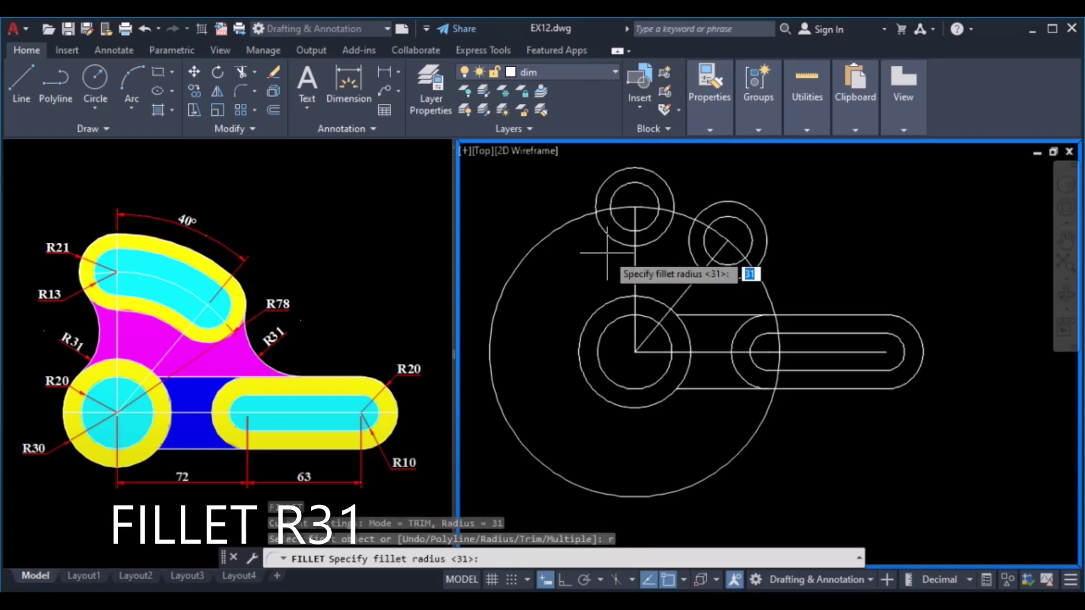
pyautogui.press('Return')
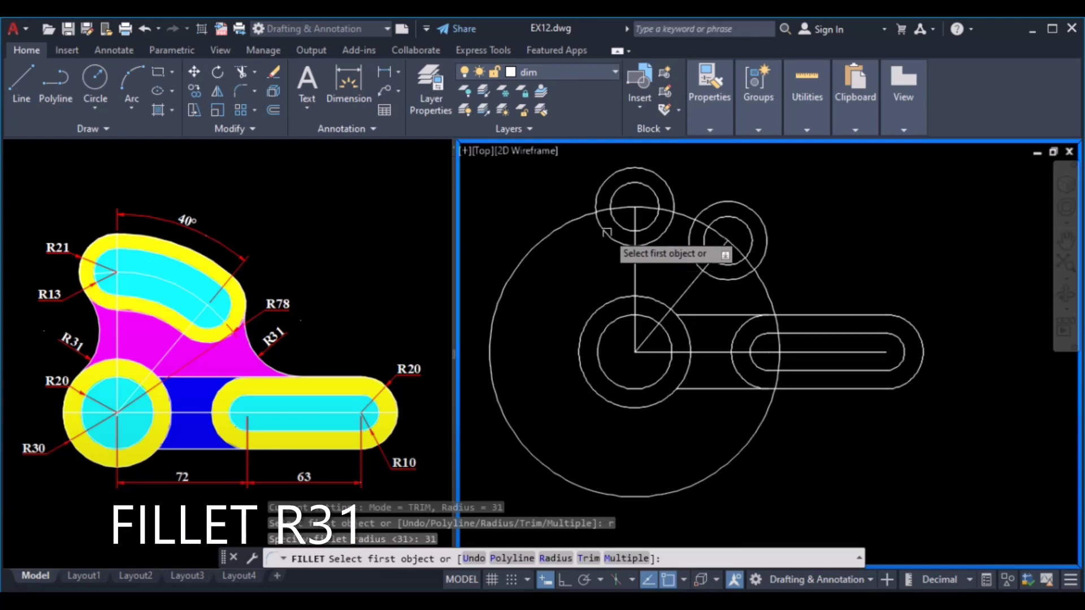
pyautogui.click(607, 240)
pyautogui.click(585, 323)
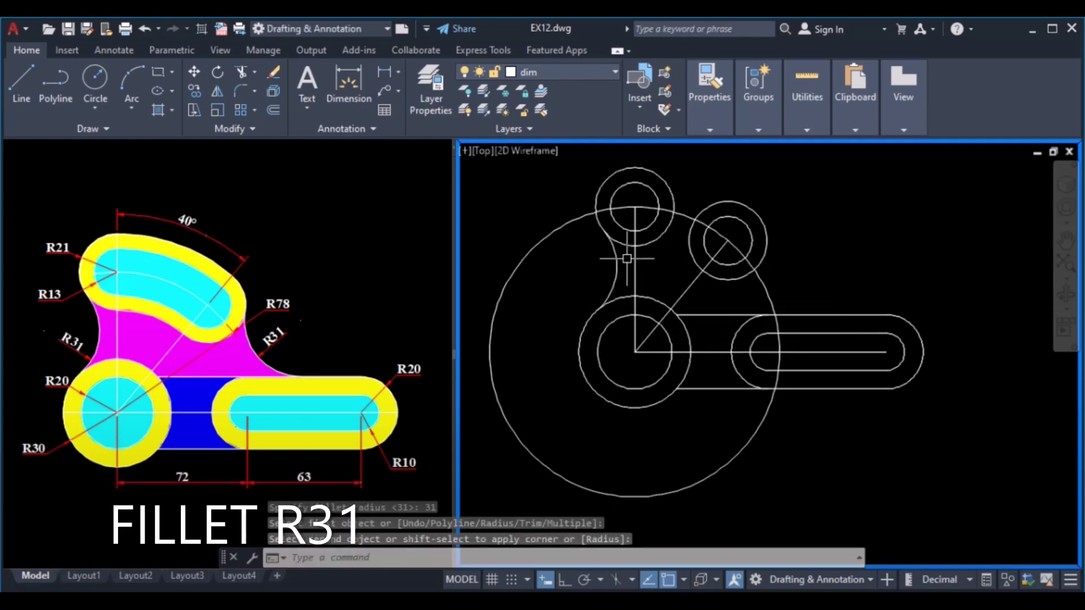
pyautogui.press('Return')
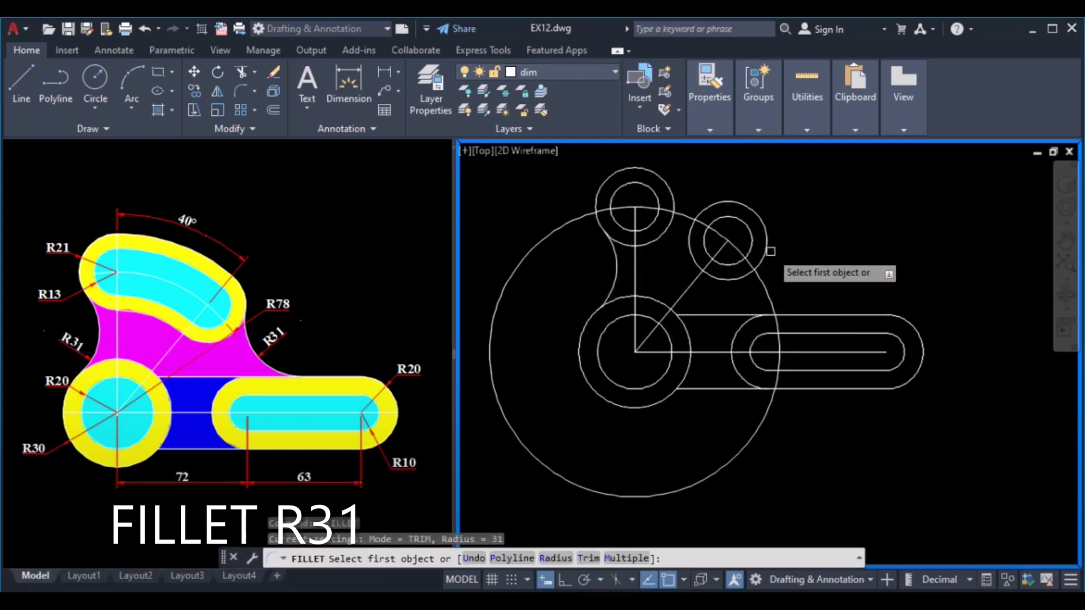
pyautogui.click(769, 251)
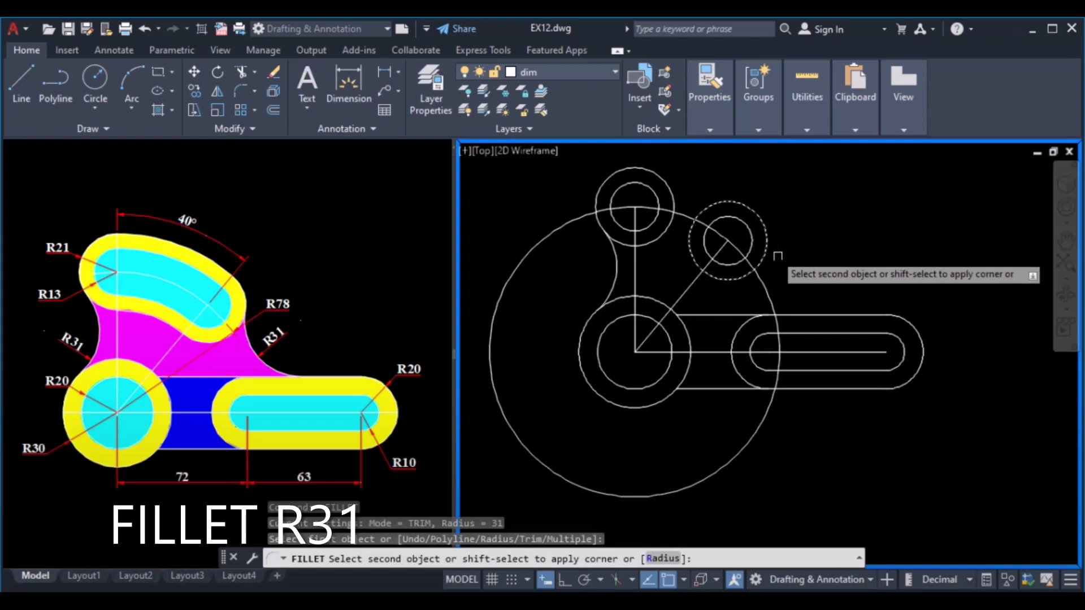
pyautogui.click(816, 316)
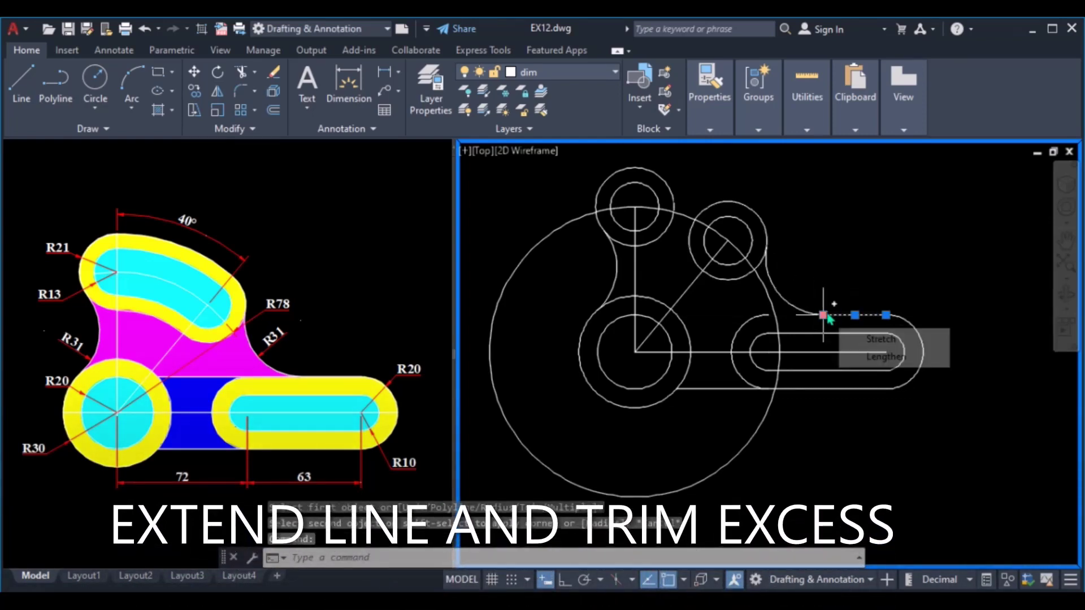
# - Stretch the slot's upper line so its left end meets the diagonal
pyautogui.click(823, 315)
pyautogui.scroll(5, 677, 308)
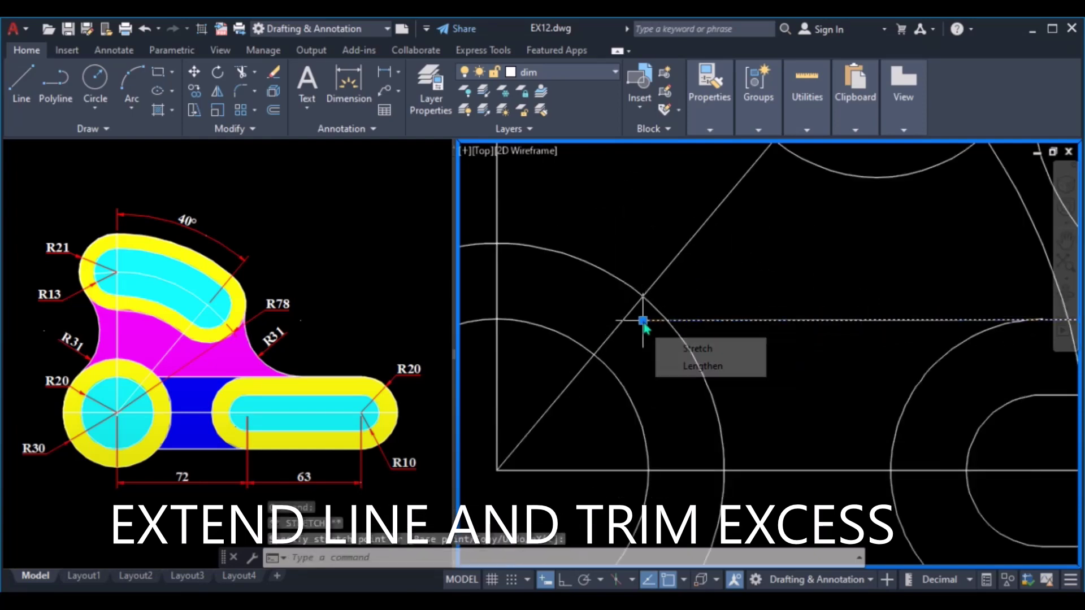
pyautogui.click(643, 320)
pyautogui.press('Escape')
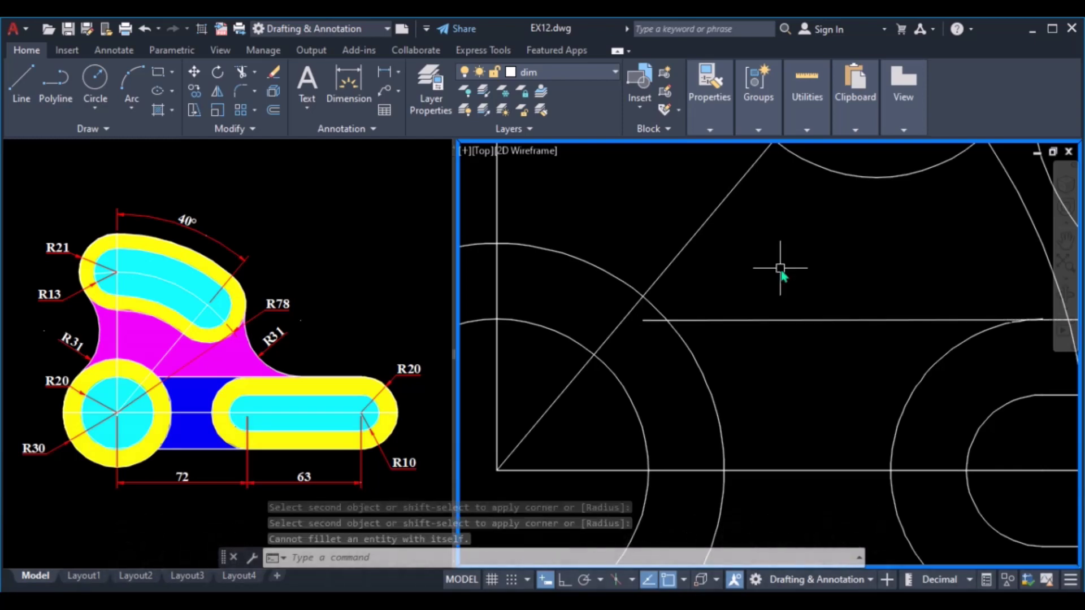
# - Trim off the stub past the diagonal and the excess large-circle arcs
pyautogui.write('tr')
pyautogui.press('Return')
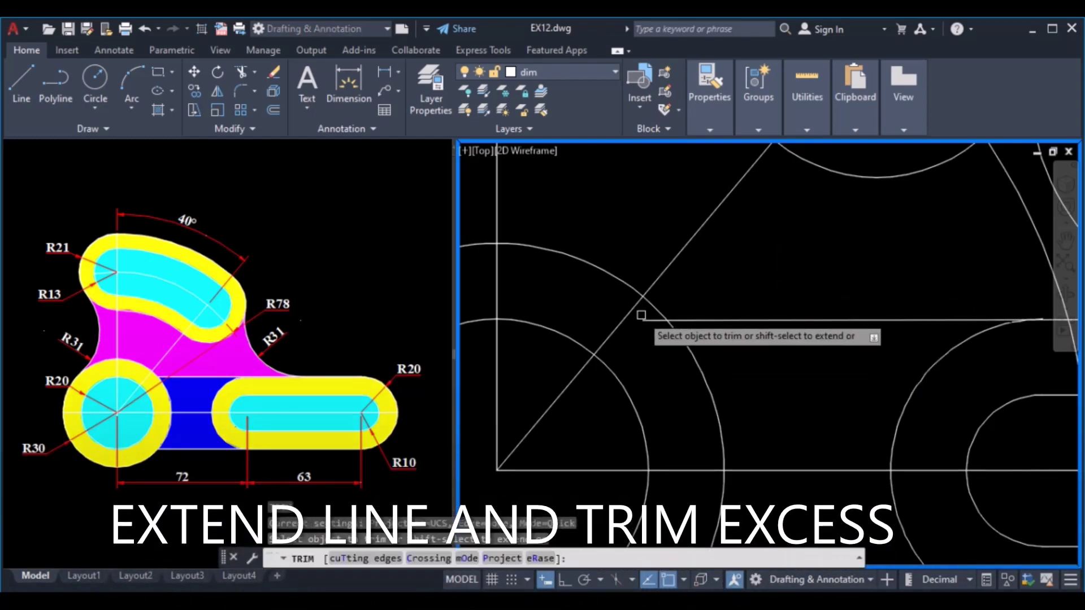
pyautogui.moveTo(641, 326); pyautogui.dragTo(653, 322)
pyautogui.scroll(-6, 656, 325)
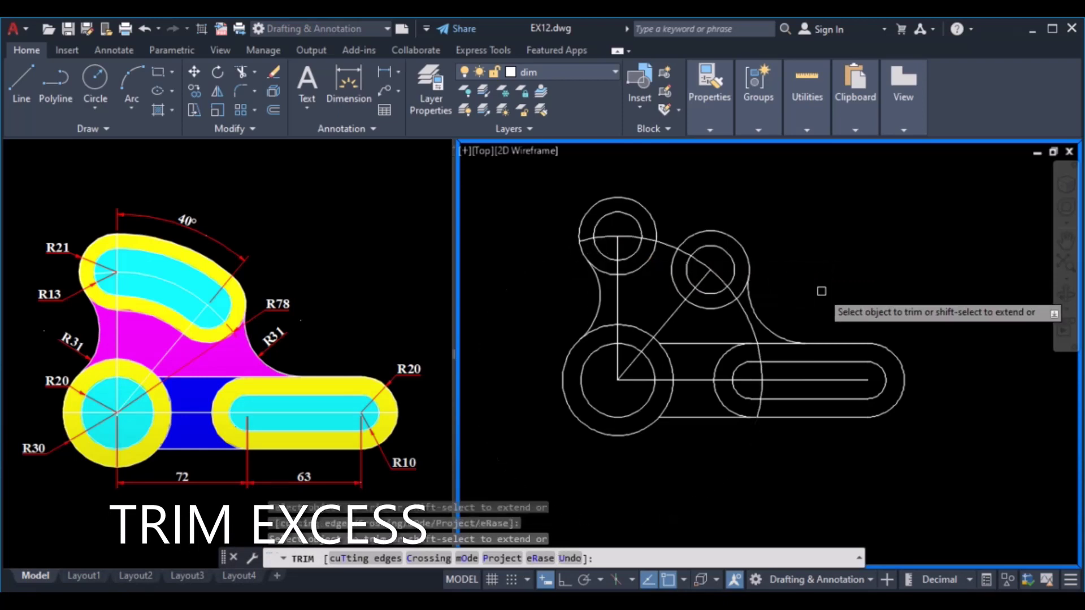
pyautogui.click(753, 334)
pyautogui.scroll(4, 753, 334)
pyautogui.click(754, 330)
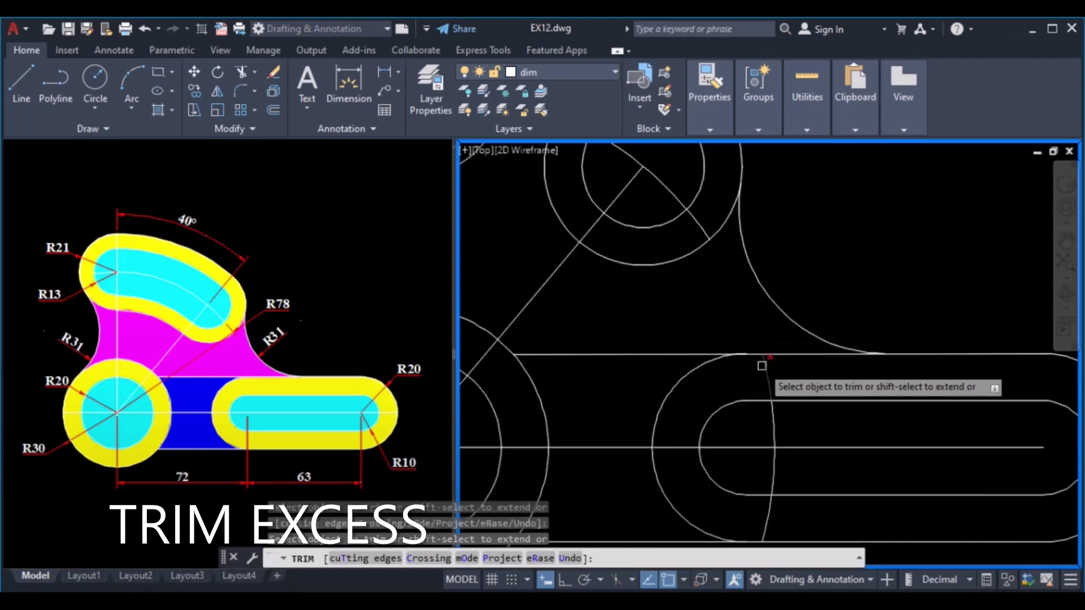
pyautogui.click(762, 351)
pyautogui.click(777, 374)
pyautogui.press('Return')
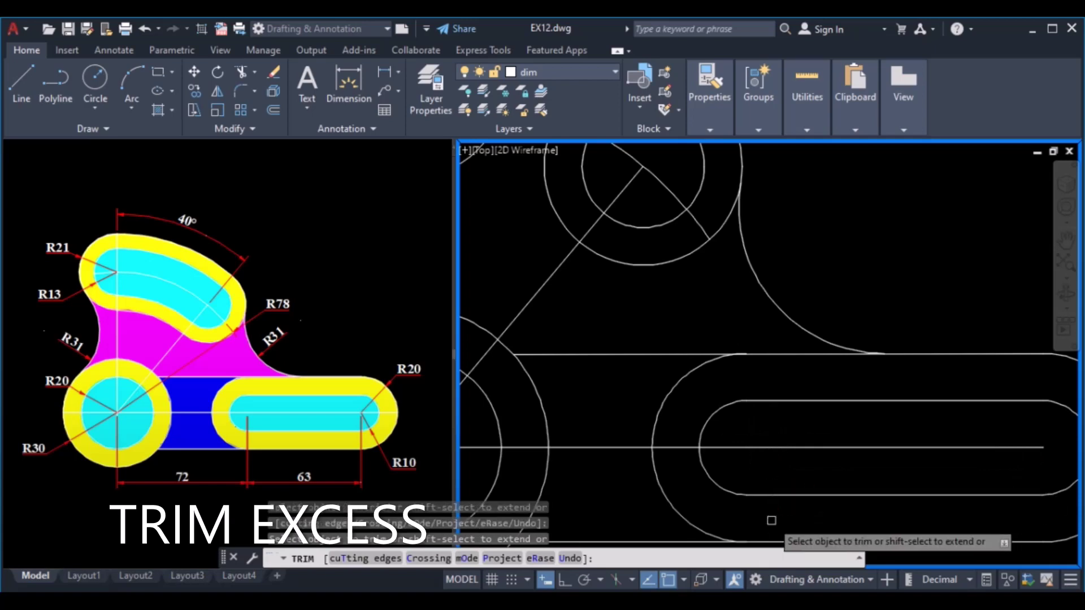
pyautogui.scroll(-3, 774, 395)
pyautogui.scroll(-3, 774, 395)
pyautogui.scroll(1, 745, 350)
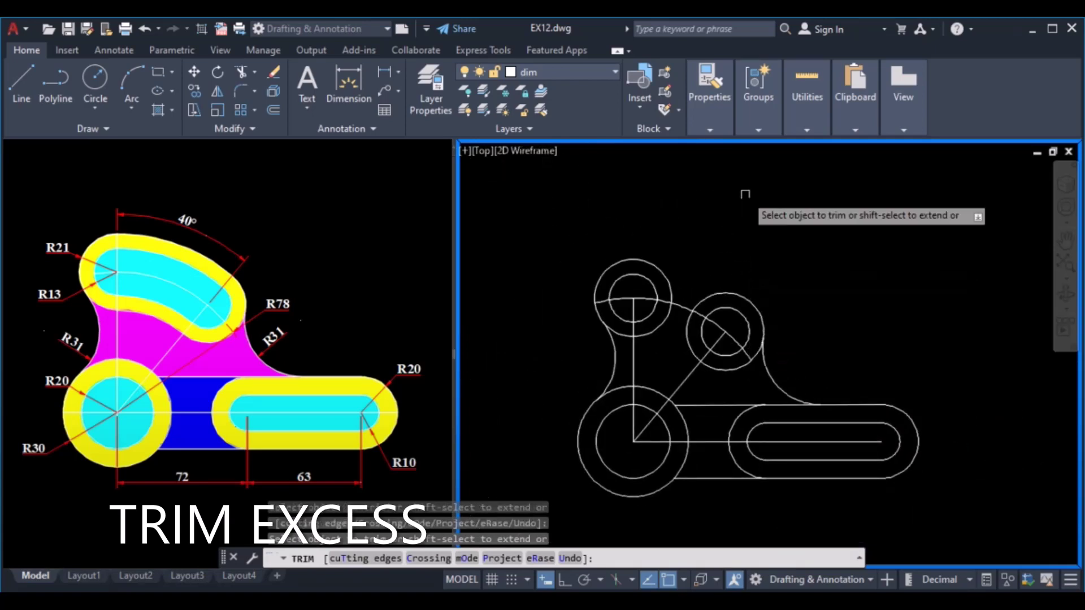
pyautogui.press('Return')
# - Offset the R78 arc through two points on the upper circles as multiple concentric arcs
pyautogui.write('o')
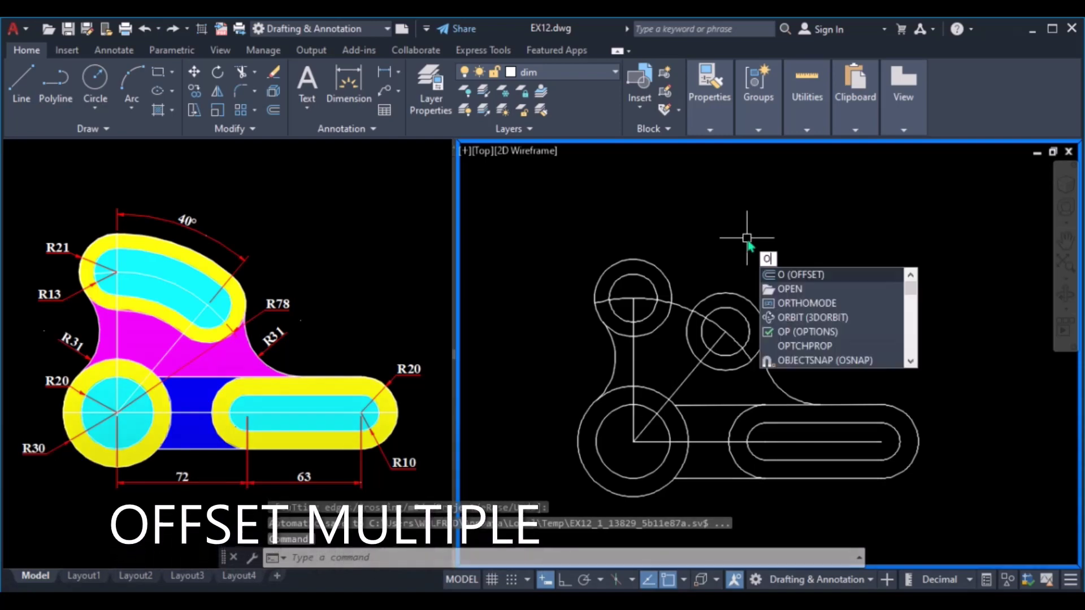
pyautogui.write('ff')
pyautogui.press('Return')
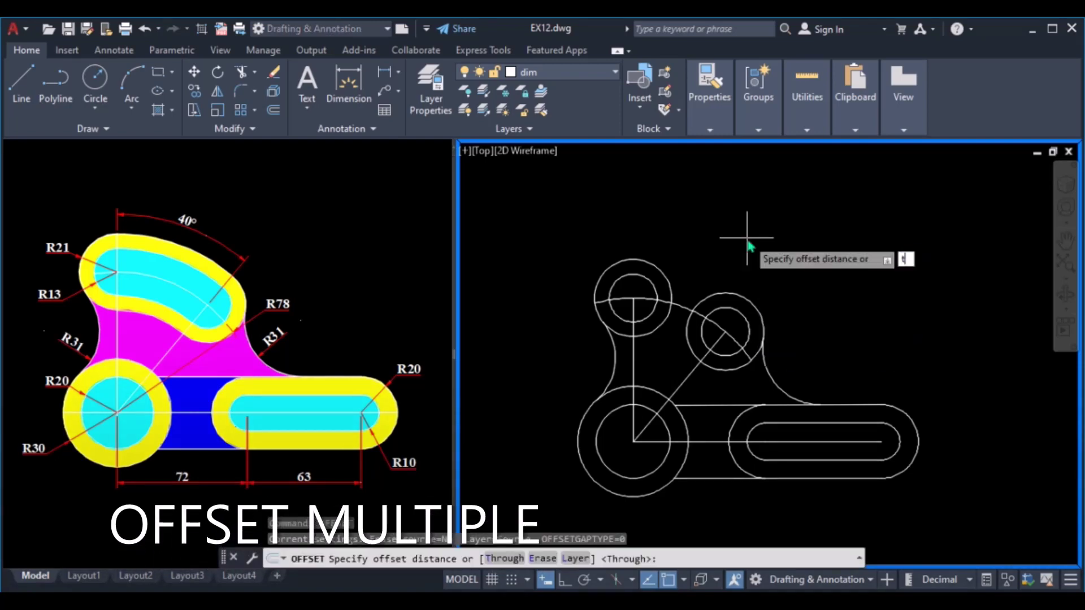
pyautogui.press('Return')
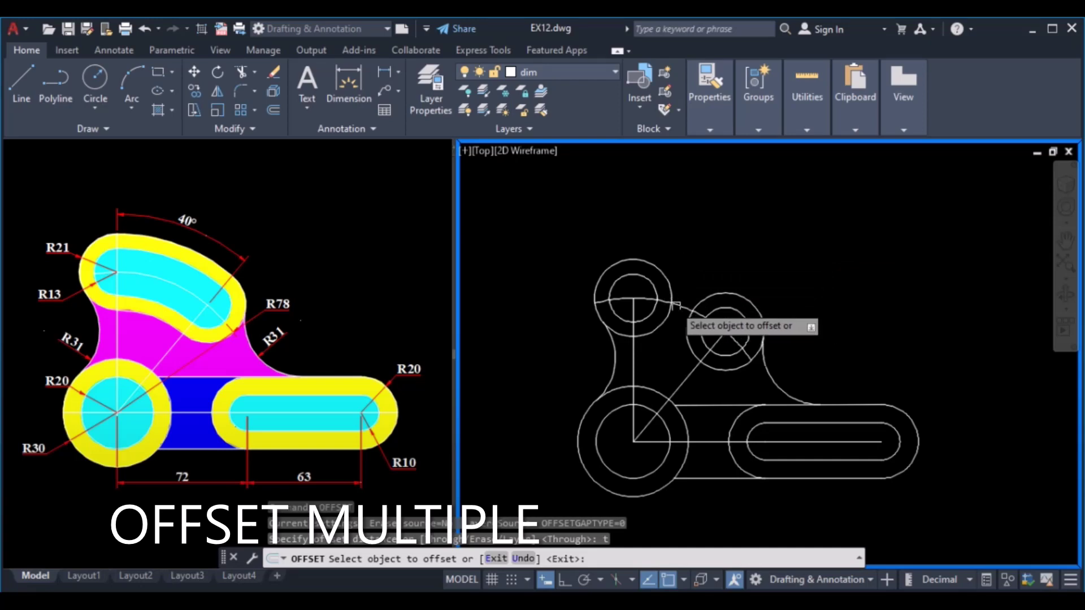
pyautogui.click(674, 305)
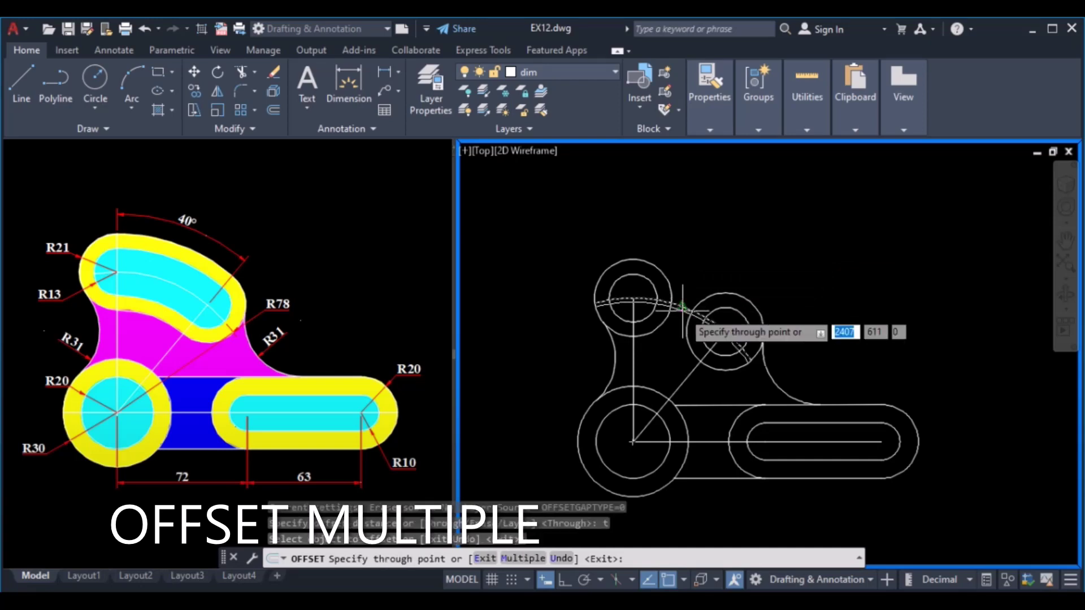
pyautogui.write('m')
pyautogui.press('Return')
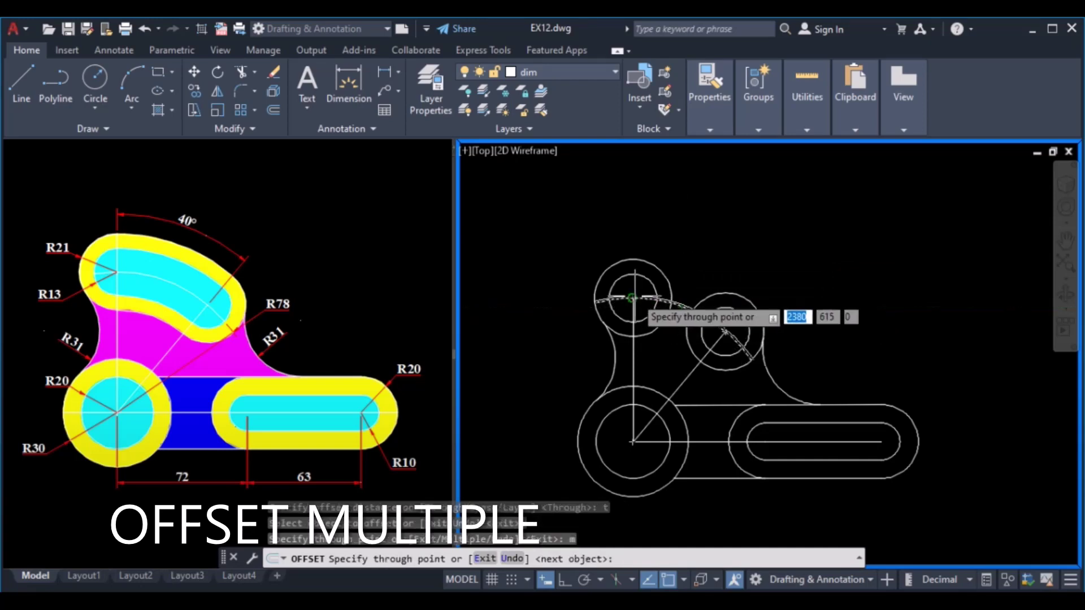
pyautogui.click(634, 261)
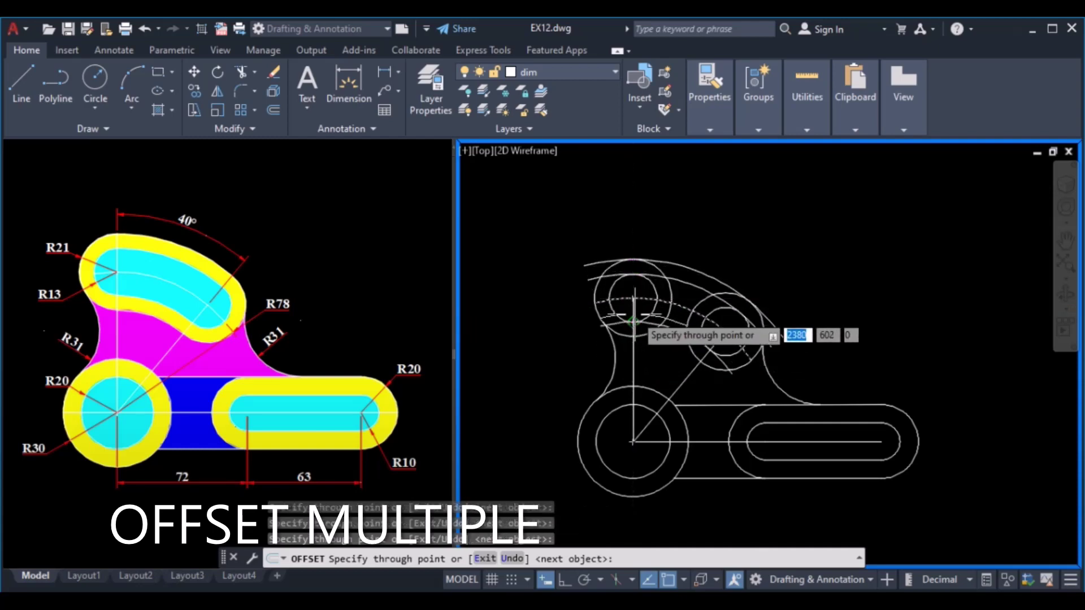
pyautogui.click(634, 337)
pyautogui.press('Return')
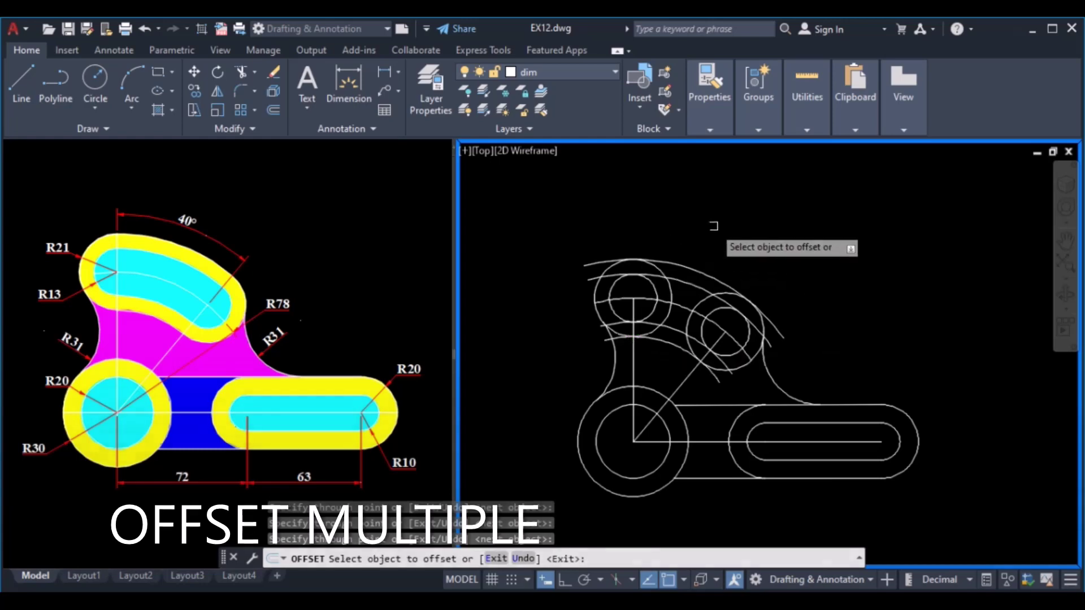
pyautogui.write('tr')
pyautogui.press('Return')
pyautogui.scroll(4, 615, 251)
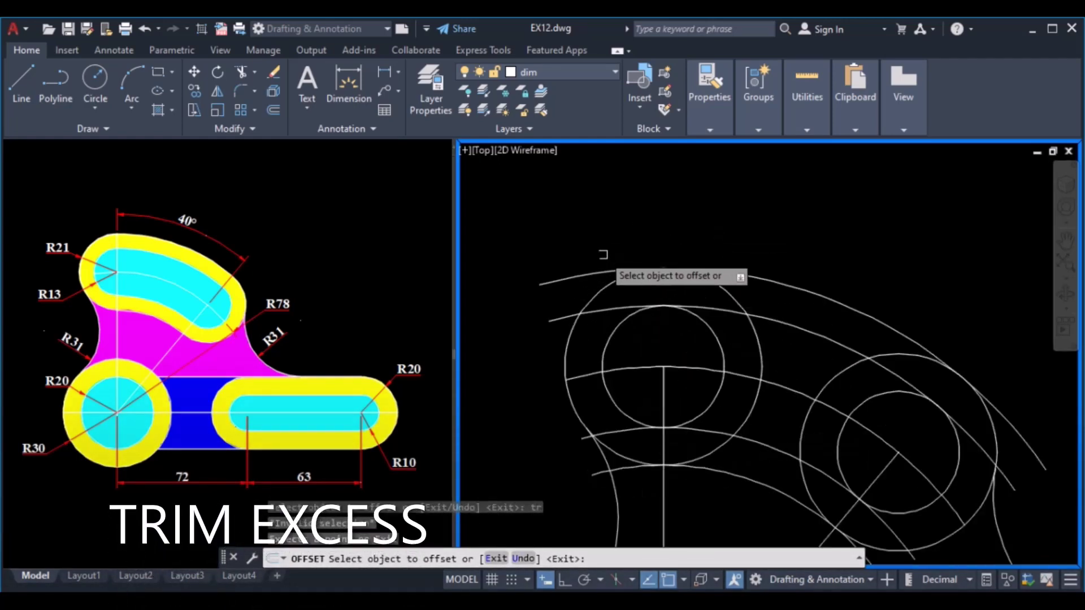
# - Trim the first excess arcs and pan the view to the upper circles
pyautogui.press('Escape')
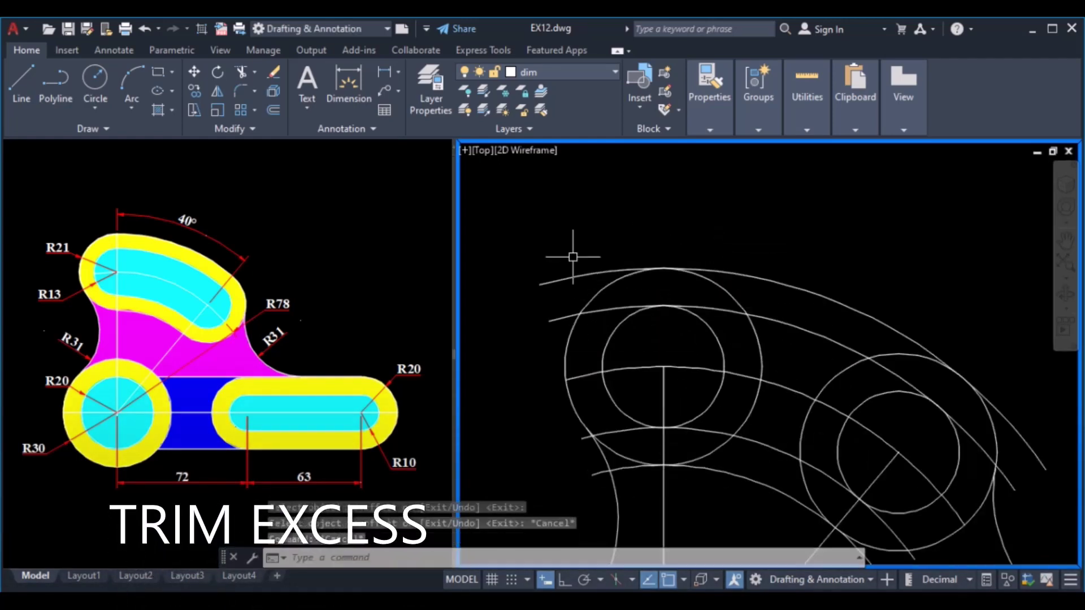
pyautogui.write('tr')
pyautogui.press('Return')
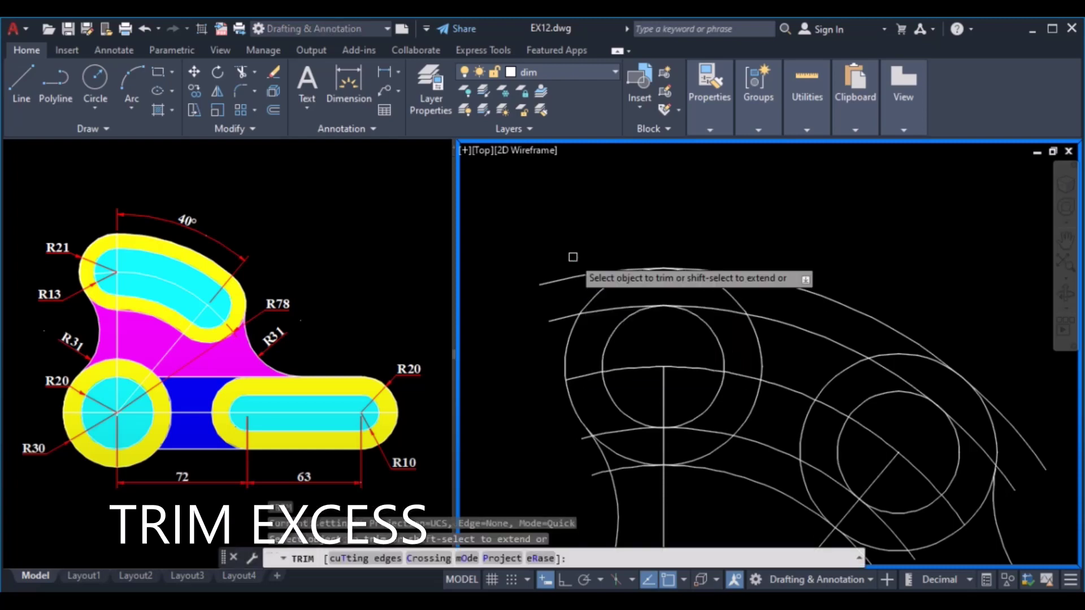
pyautogui.click(572, 257)
pyautogui.press('Return')
pyautogui.scroll(3, 600, 447)
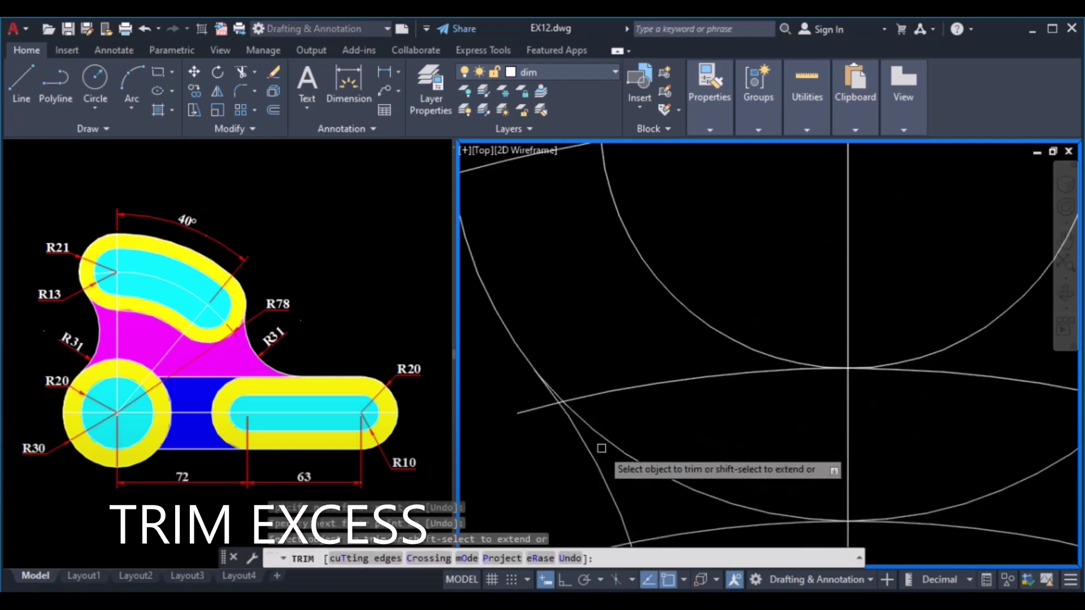
pyautogui.scroll(3, 512, 379)
pyautogui.scroll(-3, 511, 378)
pyautogui.scroll(-2, 516, 375)
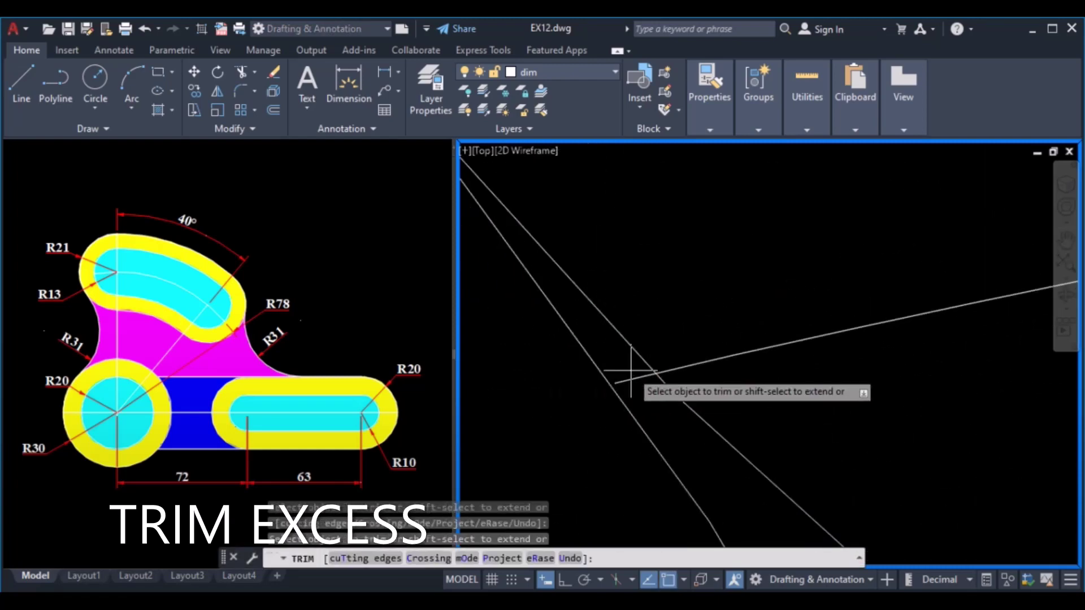
pyautogui.scroll(4, 658, 379)
pyautogui.scroll(-4, 660, 383)
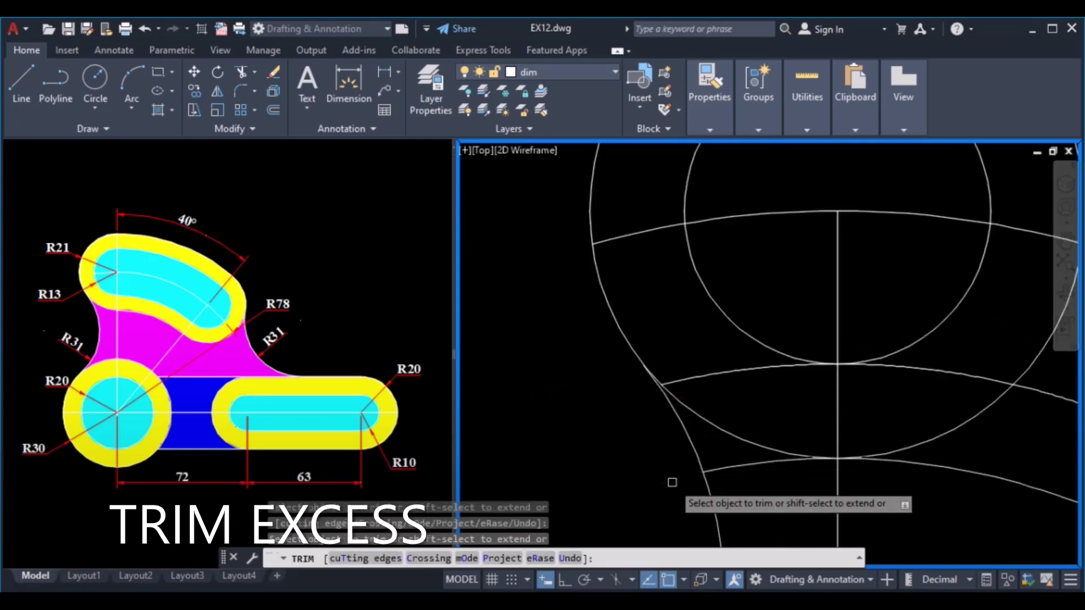
pyautogui.scroll(-3, 787, 495)
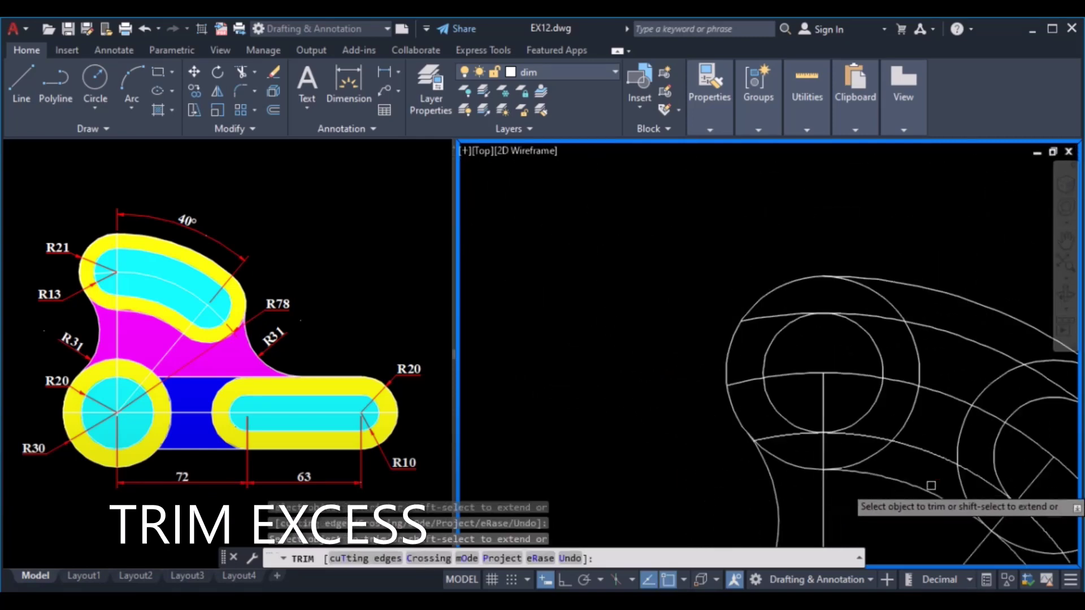
pyautogui.moveTo(927, 477)
pyautogui.mouseDown(button='middle')
pyautogui.moveTo(641, 367)
pyautogui.moveTo(735, 367)
pyautogui.mouseUp(button='middle')
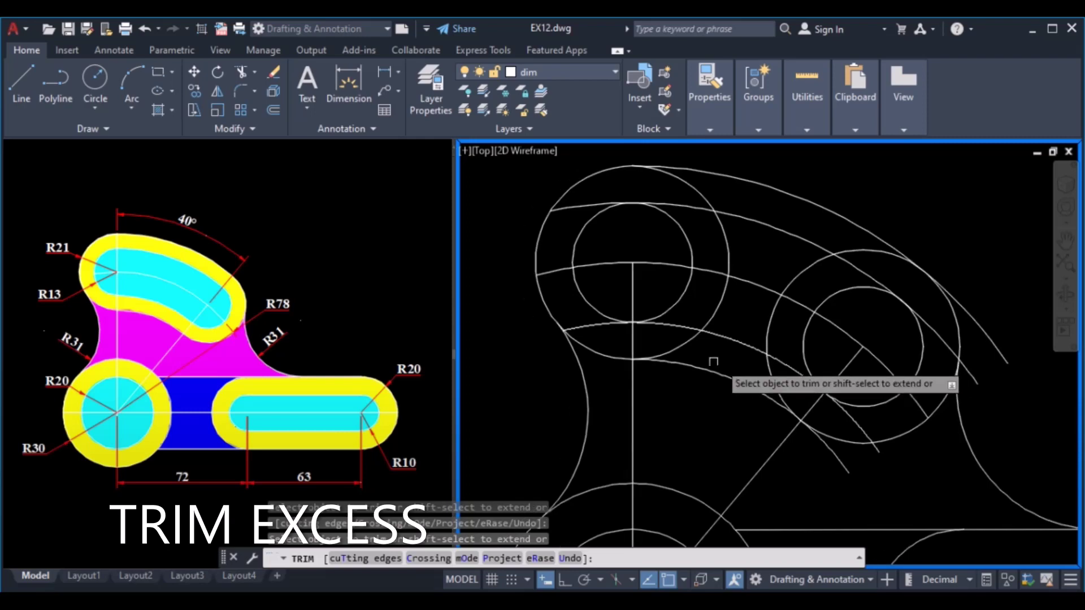
# - Trim the excess lines, arcs, diagonal stubs and tangent line around the right-hand circle
pyautogui.click(570, 309)
pyautogui.press('Return')
pyautogui.click(670, 337)
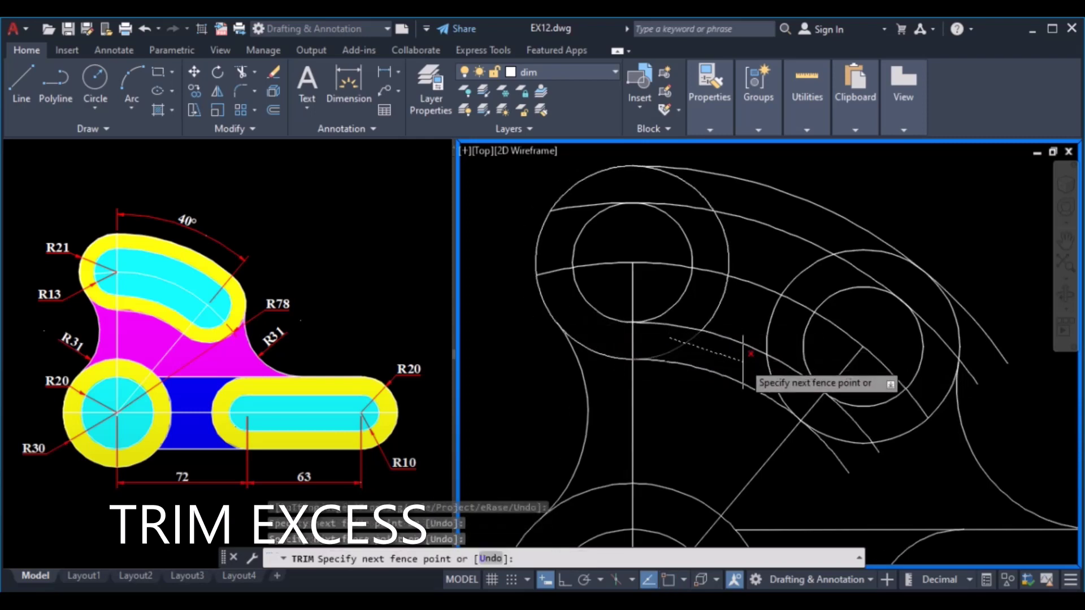
pyautogui.click(832, 400)
pyautogui.press('Return')
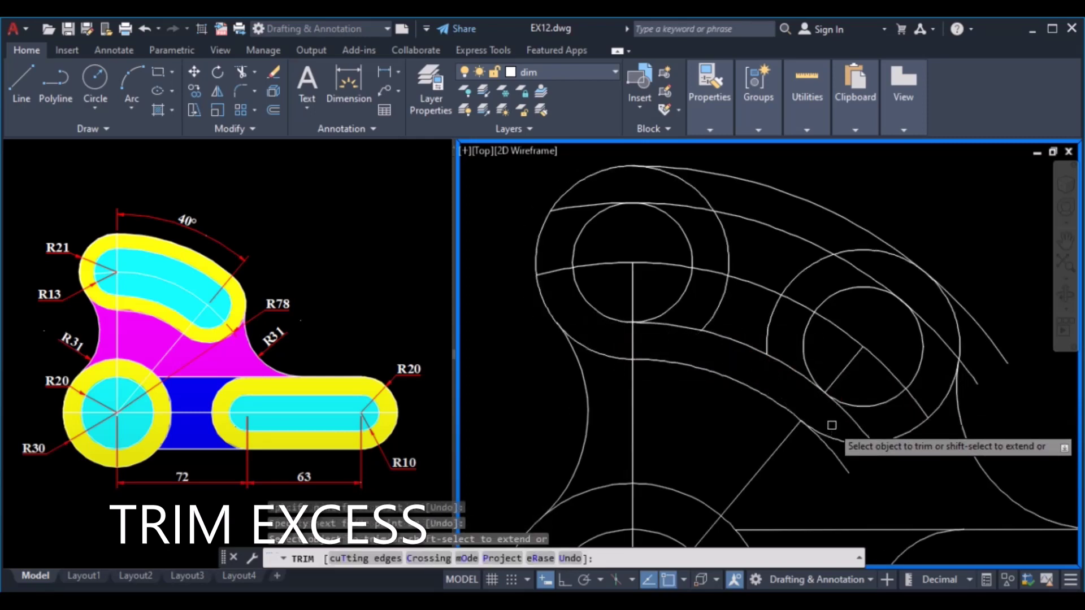
pyautogui.click(831, 425)
pyautogui.press('Return')
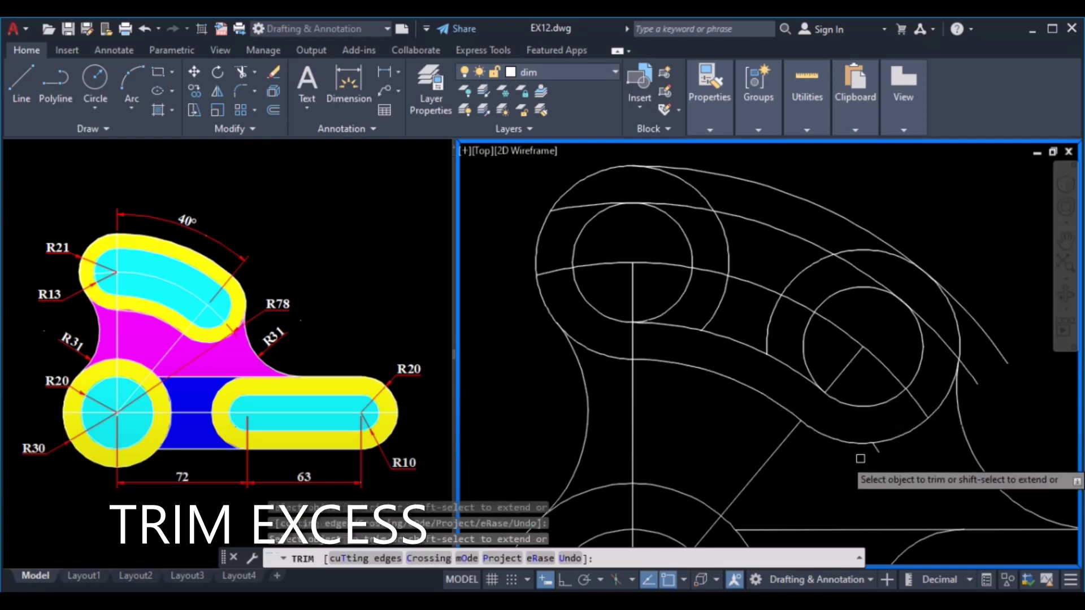
pyautogui.click(876, 448)
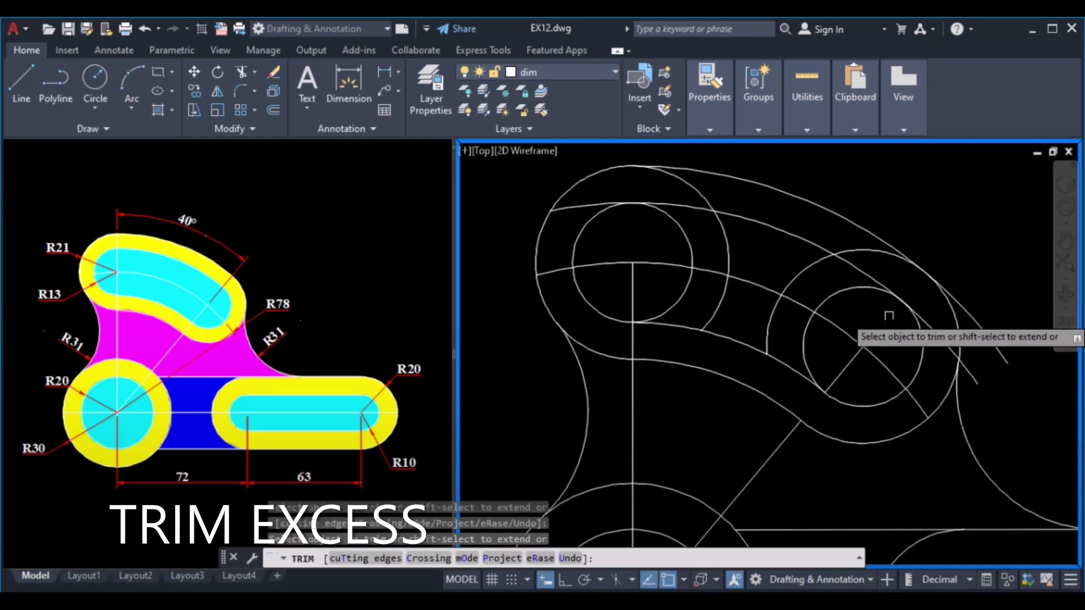
pyautogui.click(942, 300)
pyautogui.click(941, 325)
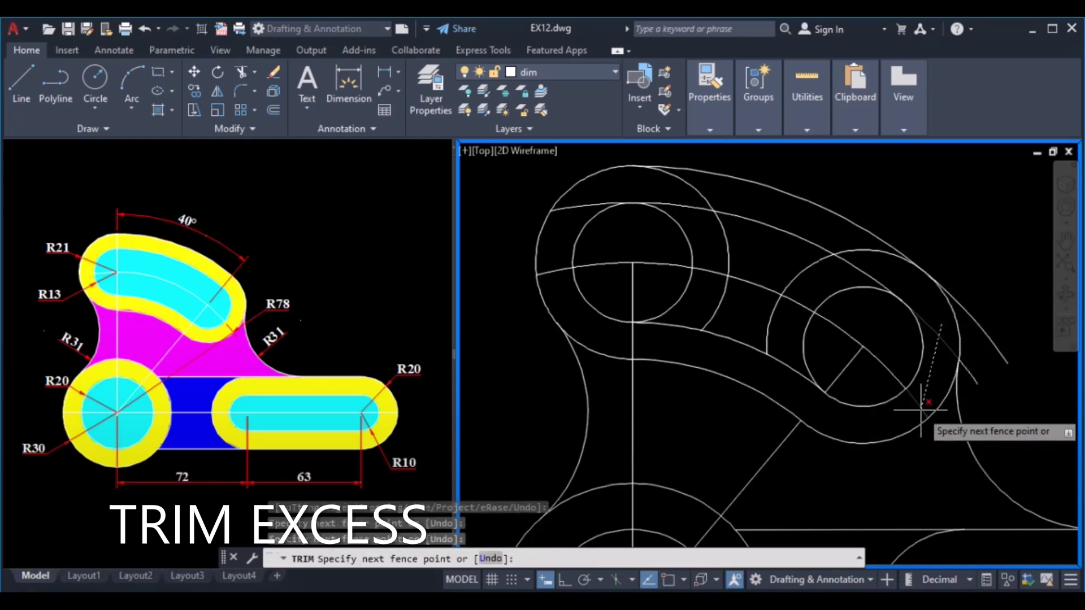
pyautogui.click(921, 410)
pyautogui.press('Return')
pyautogui.click(1011, 312)
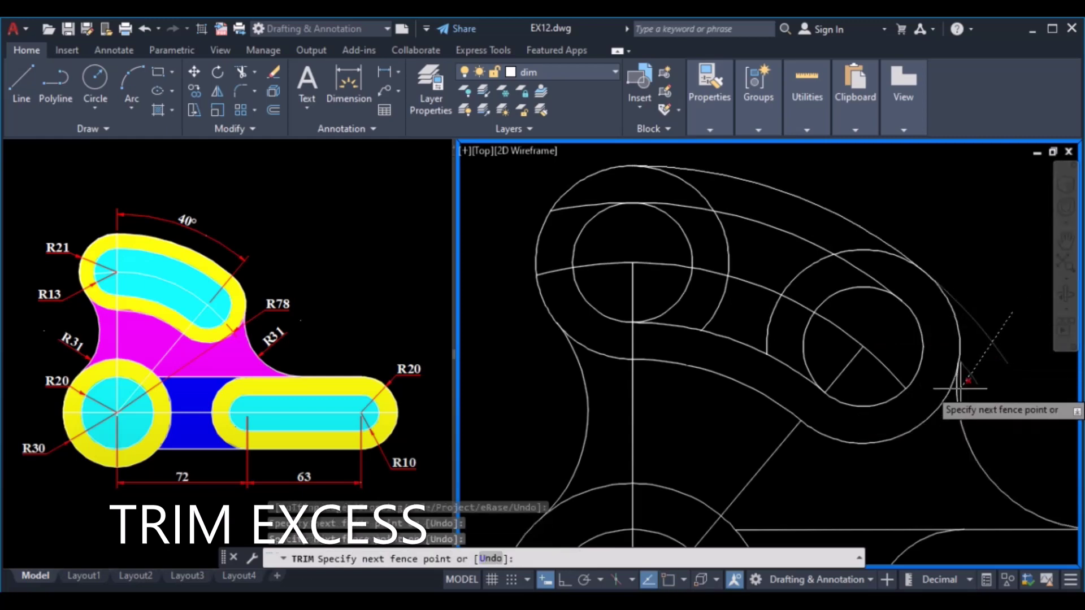
pyautogui.click(967, 381)
pyautogui.press('Return')
# - Fence-trim the excess upper arcs and lines to shape the curved slot band
pyautogui.click(892, 274)
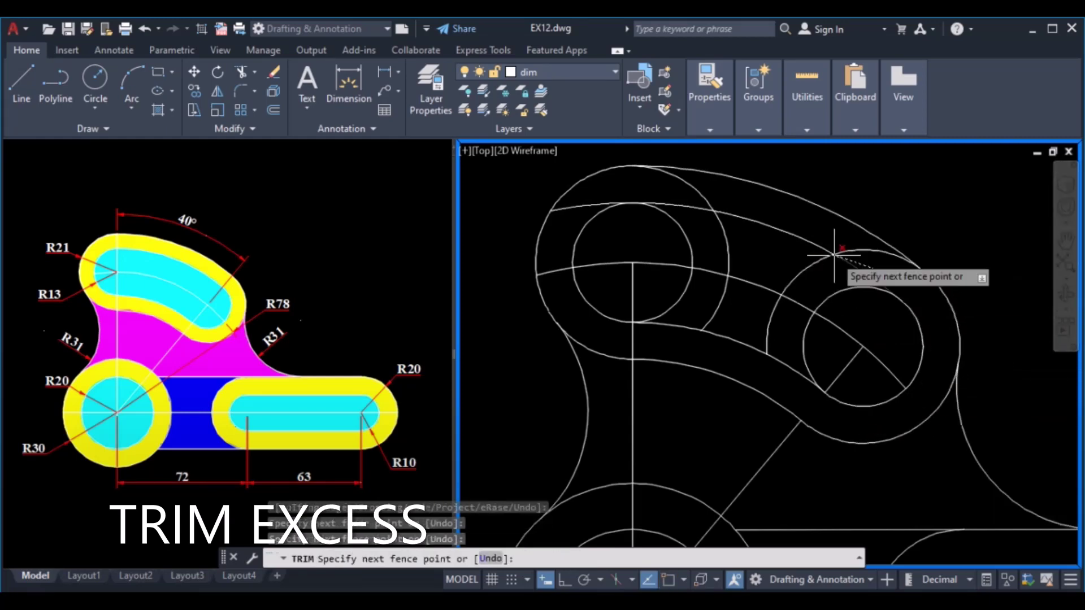
pyautogui.click(737, 199)
pyautogui.press('Return')
pyautogui.click(624, 182)
pyautogui.press('Return')
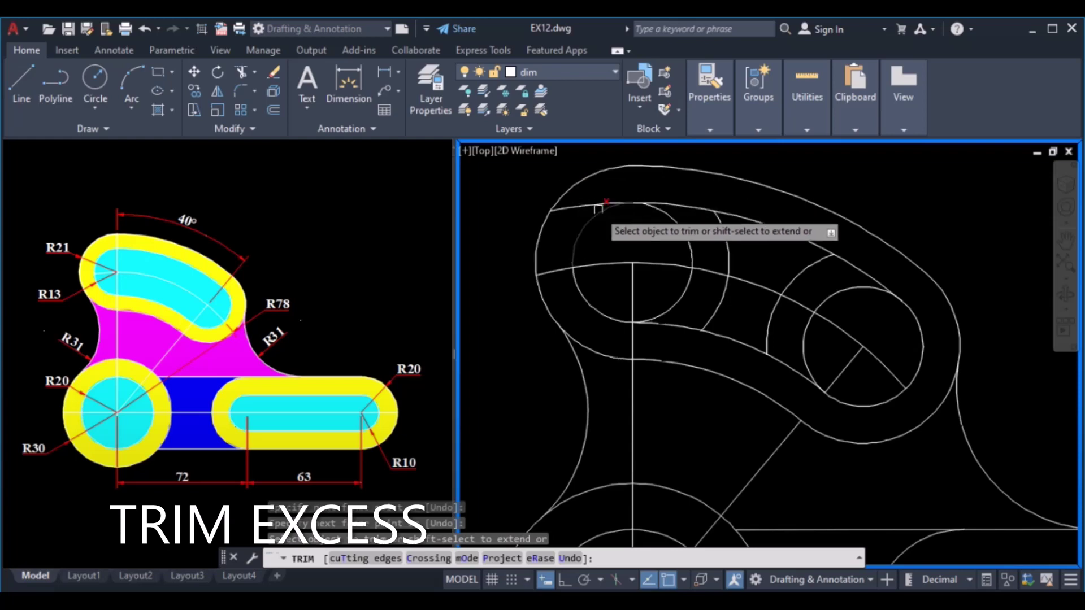
pyautogui.click(587, 189)
pyautogui.click(565, 217)
pyautogui.press('Return')
pyautogui.click(551, 260)
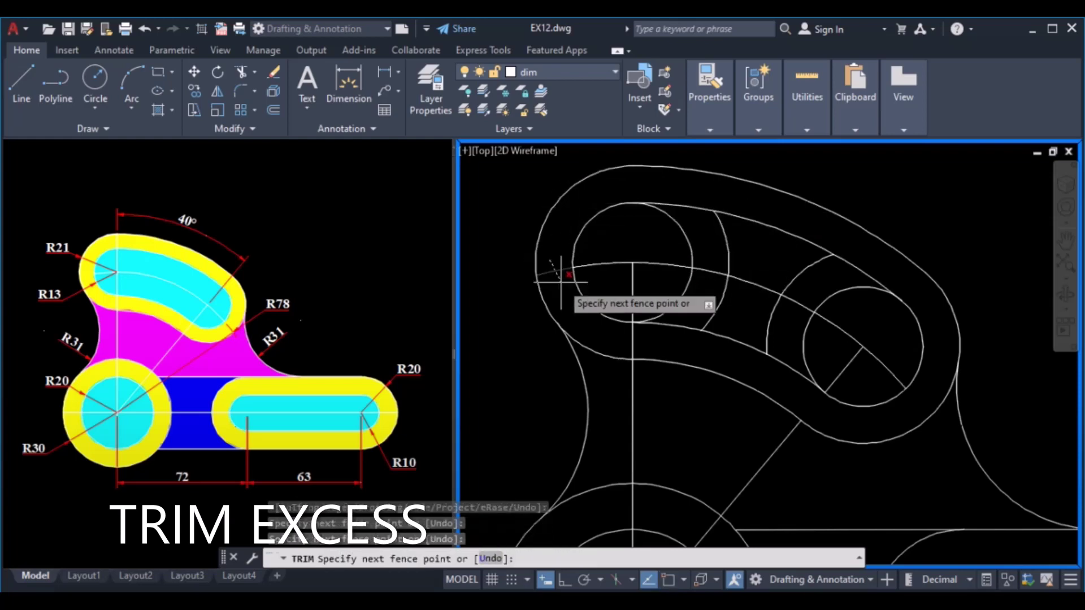
pyautogui.click(641, 242)
pyautogui.press('Return')
pyautogui.click(719, 229)
pyautogui.click(743, 245)
pyautogui.press('Return')
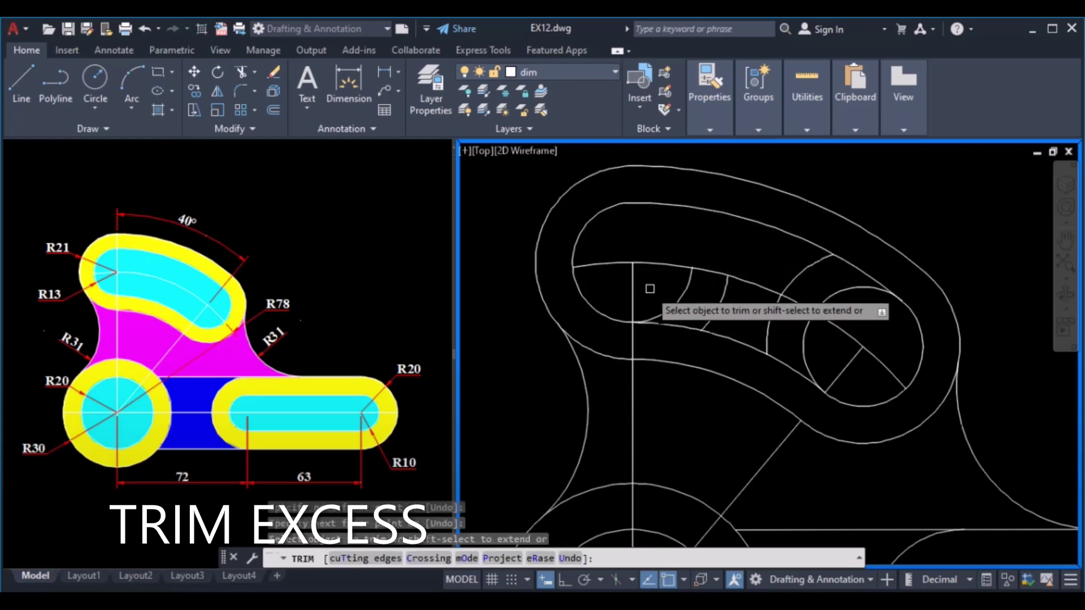
pyautogui.click(650, 288)
pyautogui.click(738, 310)
pyautogui.press('Return')
# - Trim the remaining circle arcs, inner arc, diagonal and small leftover segment
pyautogui.click(822, 340)
pyautogui.press('Return')
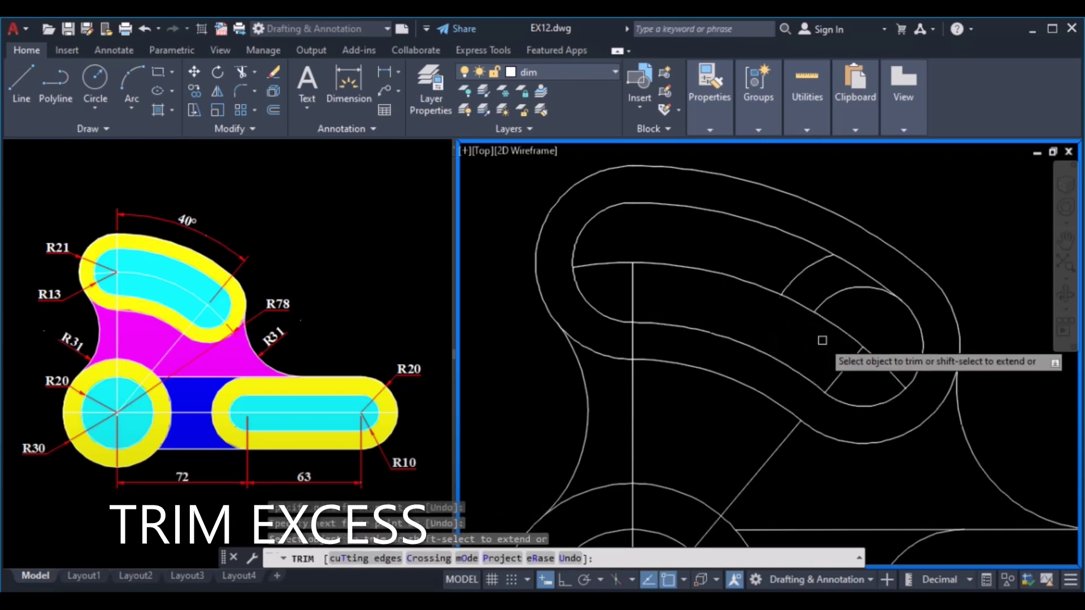
pyautogui.click(781, 266)
pyautogui.click(851, 302)
pyautogui.press('Return')
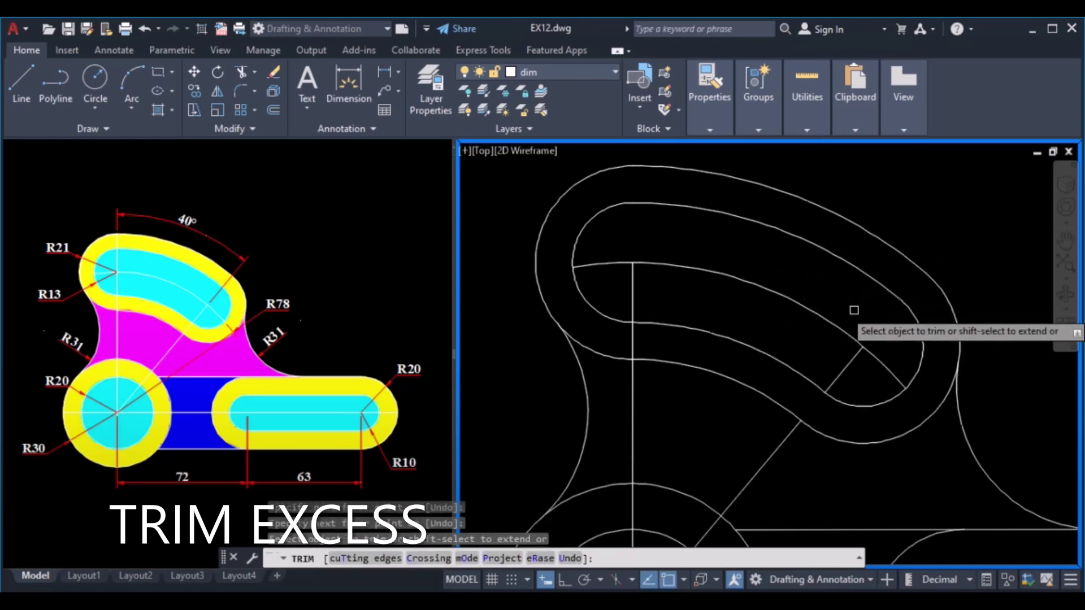
pyautogui.press('Return')
pyautogui.scroll(-2, 787, 271)
pyautogui.scroll(2, 707, 307)
pyautogui.press('Return')
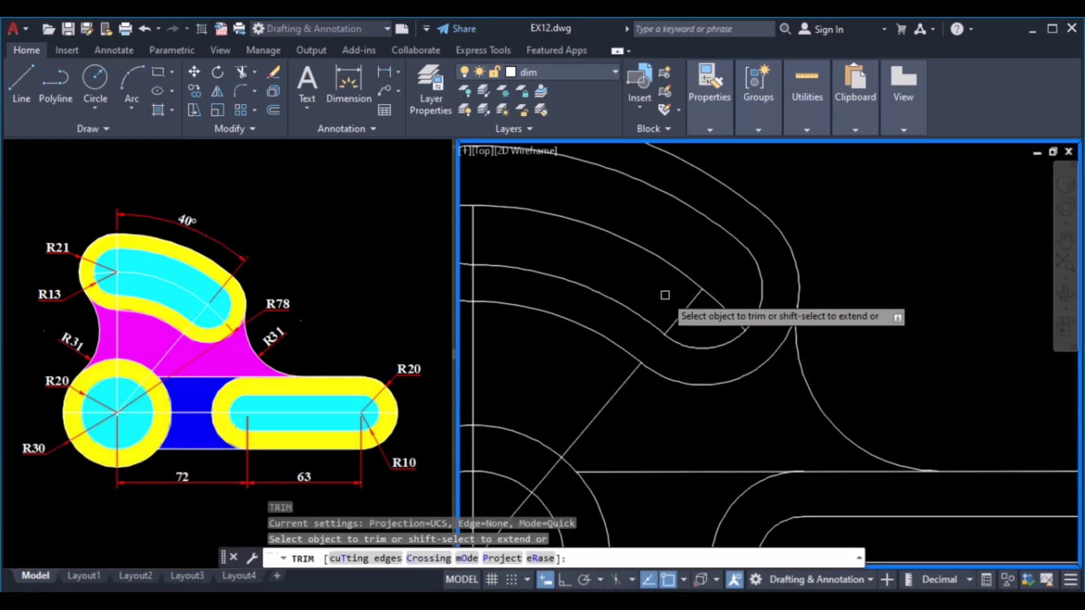
pyautogui.click(665, 295)
pyautogui.click(685, 308)
pyautogui.press('Return')
pyautogui.scroll(-3, 690, 303)
pyautogui.scroll(-1, 680, 305)
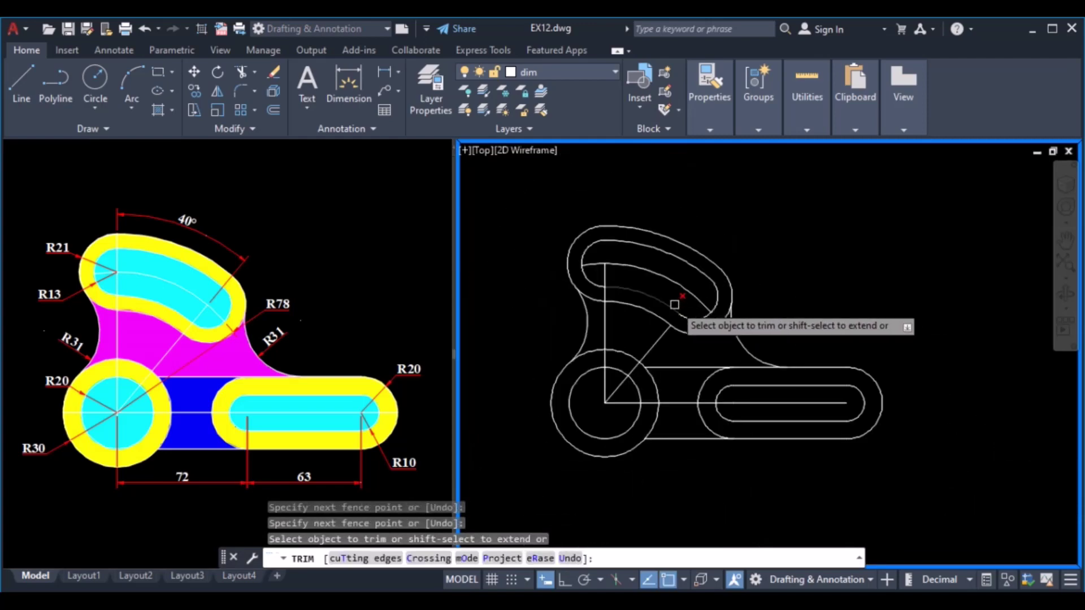
# - Hatch the upper slot ring and the left circle ring with solid yellow
pyautogui.press('Return')
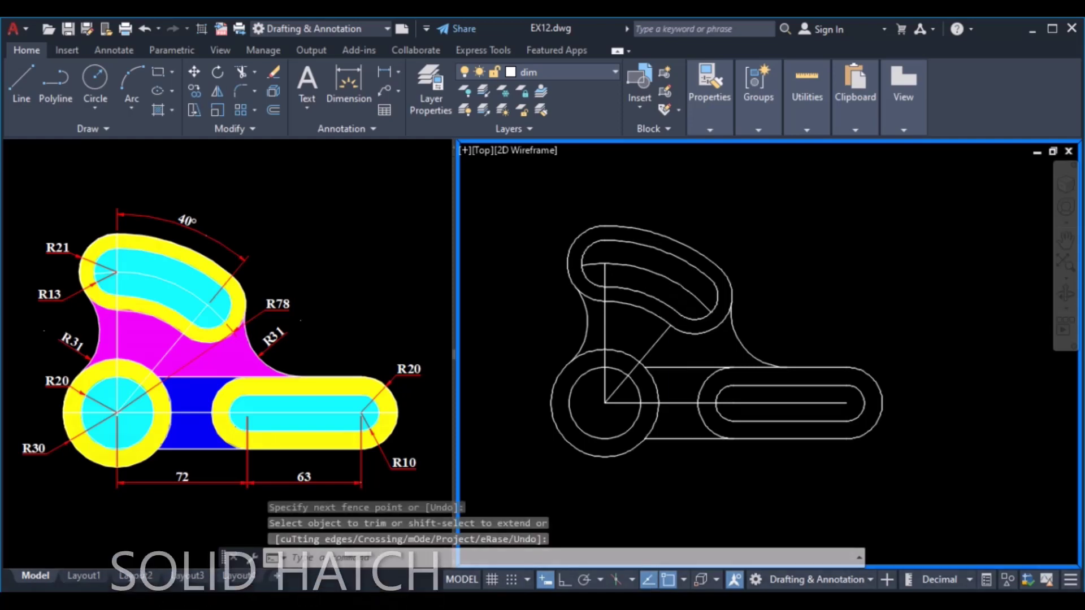
pyautogui.write('h')
pyautogui.press('Return')
pyautogui.click(427, 102)
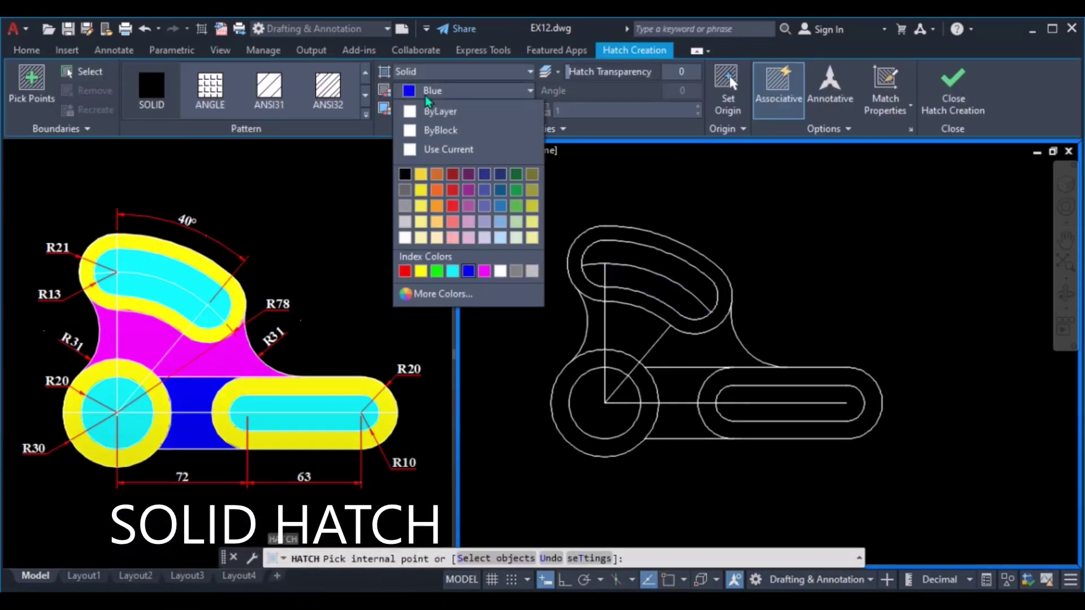
pyautogui.click(420, 271)
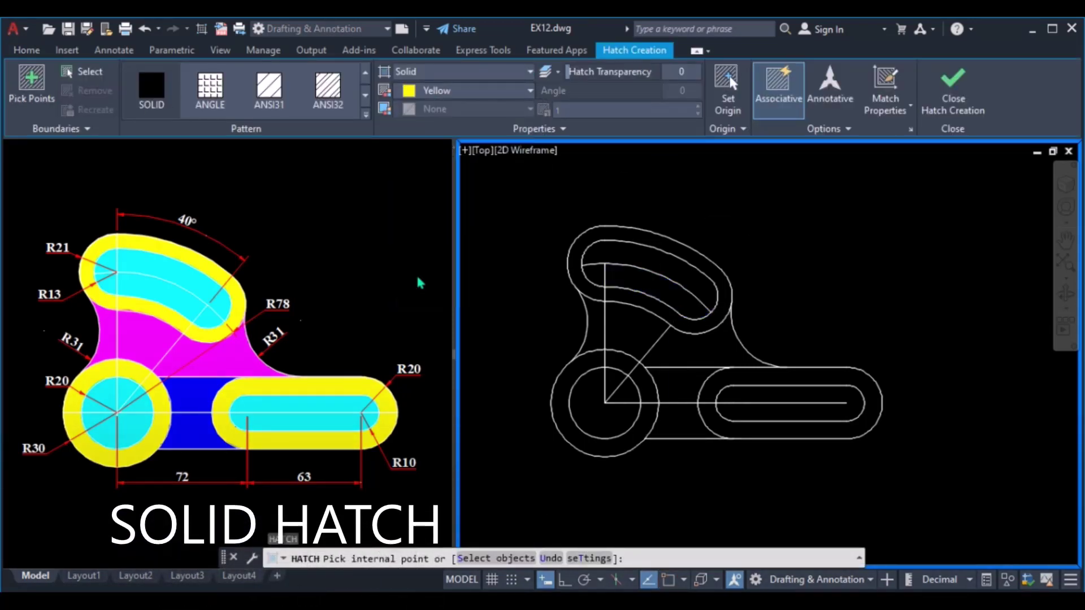
pyautogui.click(592, 231)
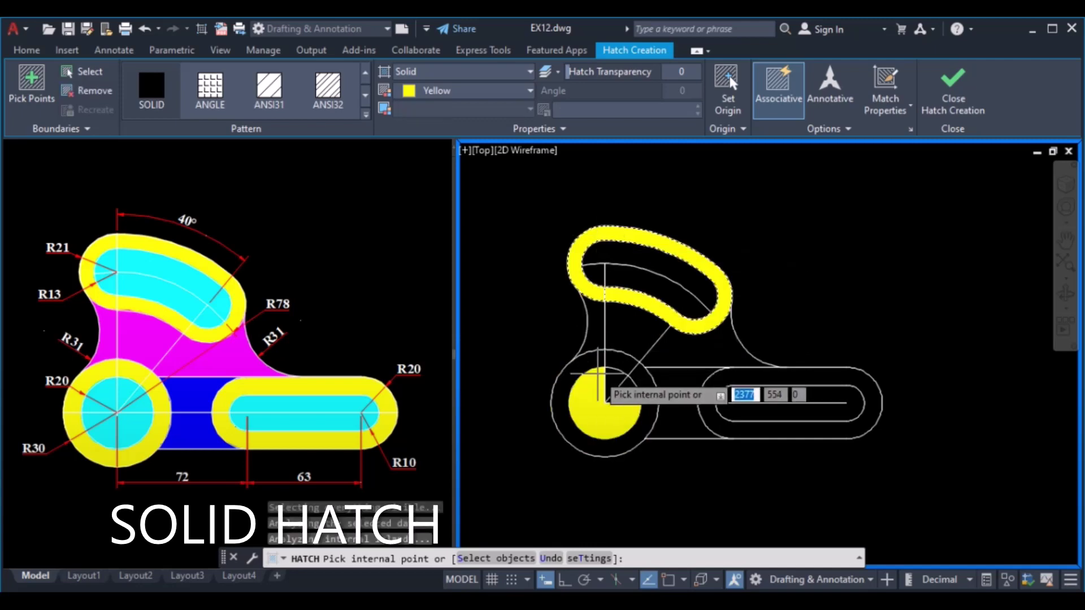
pyautogui.click(592, 362)
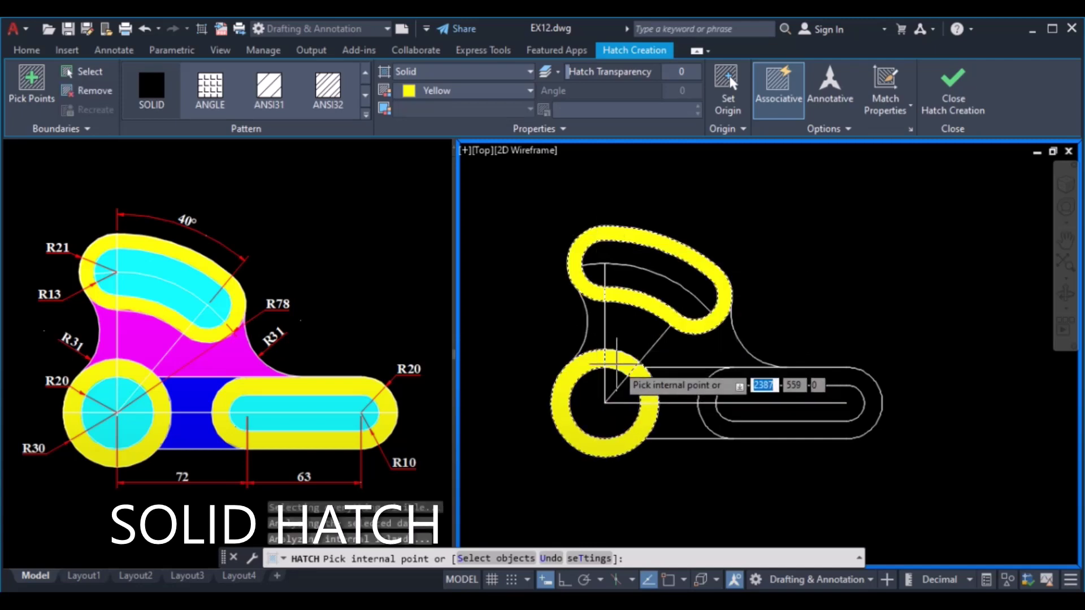
pyautogui.press('Return')
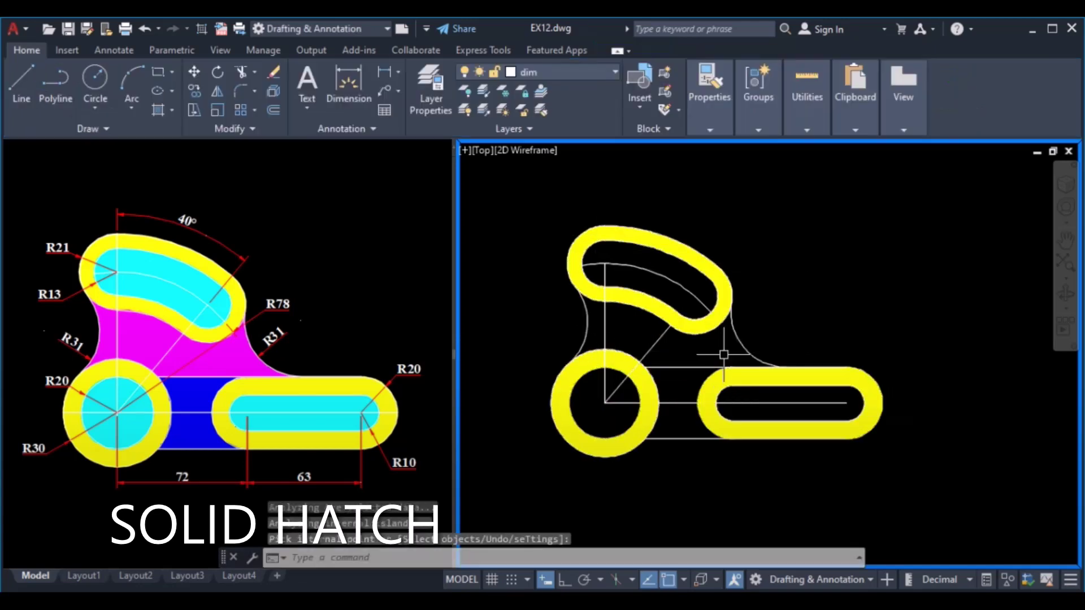
pyautogui.press('Return')
# - Fill the region by the lower slot blue and the region below the upper slot magenta
pyautogui.click(496, 95)
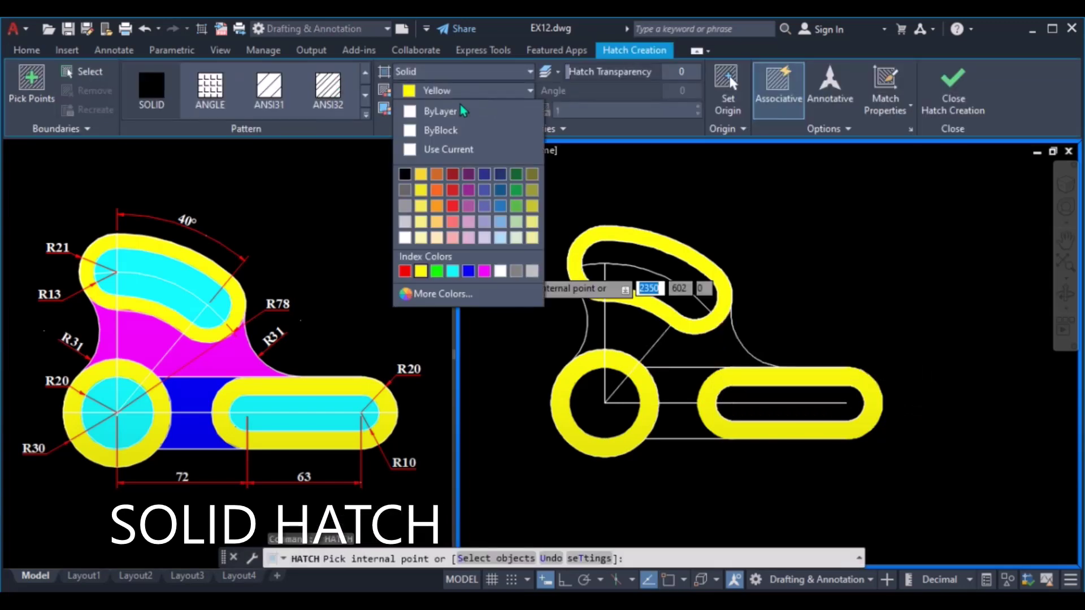
pyautogui.click(468, 272)
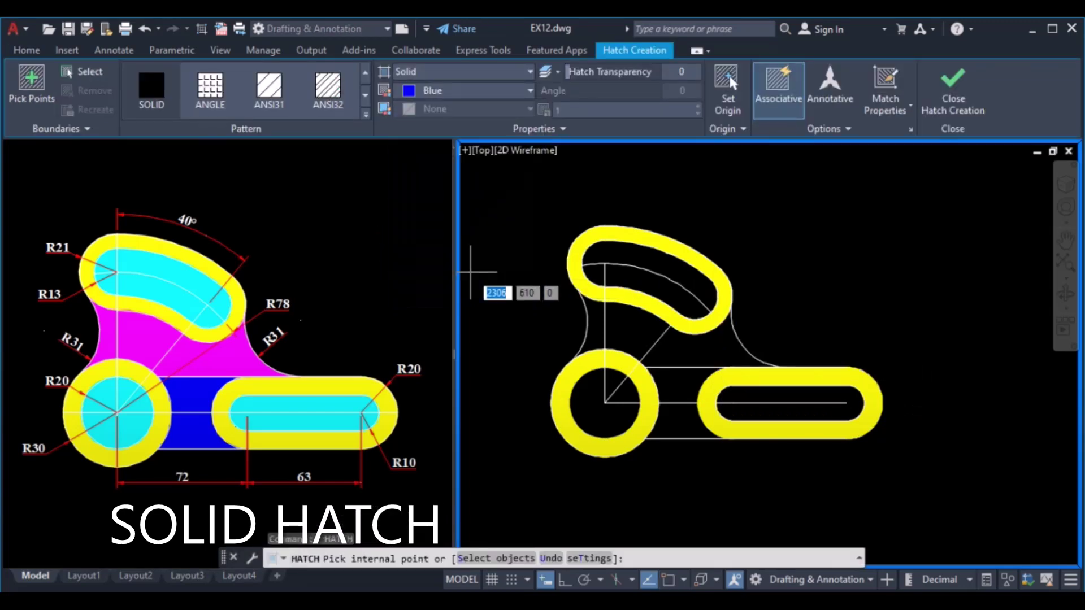
pyautogui.click(669, 403)
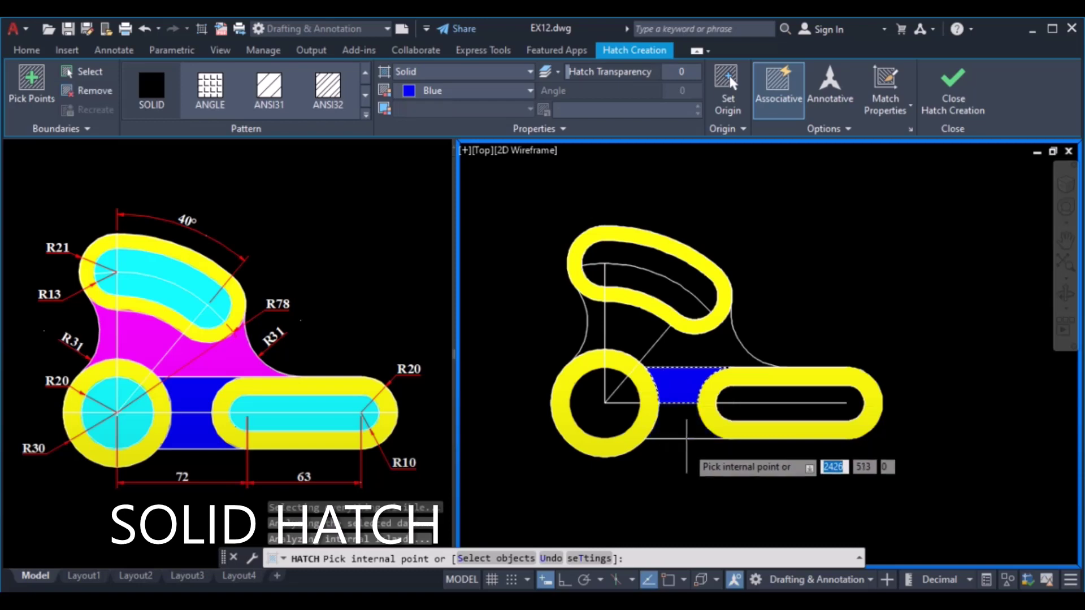
pyautogui.press('Return')
pyautogui.press('Return')
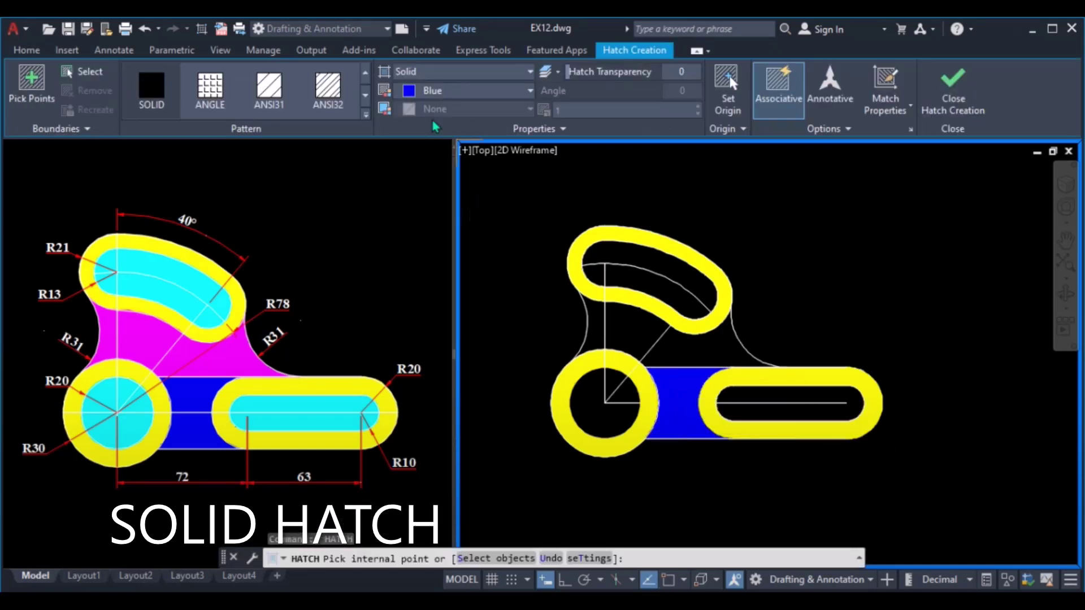
pyautogui.click(428, 92)
pyautogui.click(484, 272)
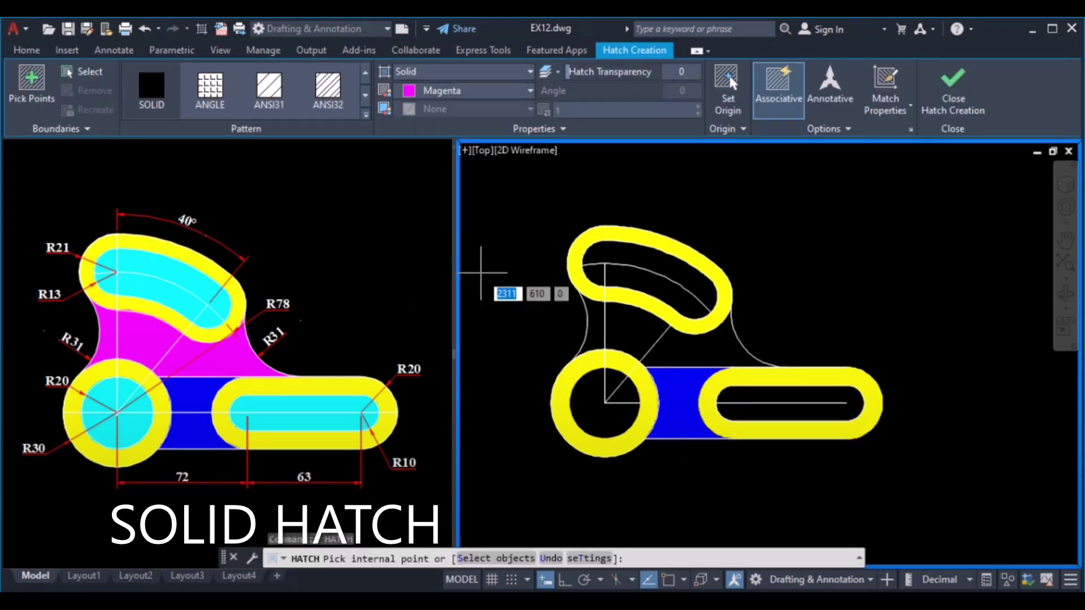
pyautogui.click(596, 333)
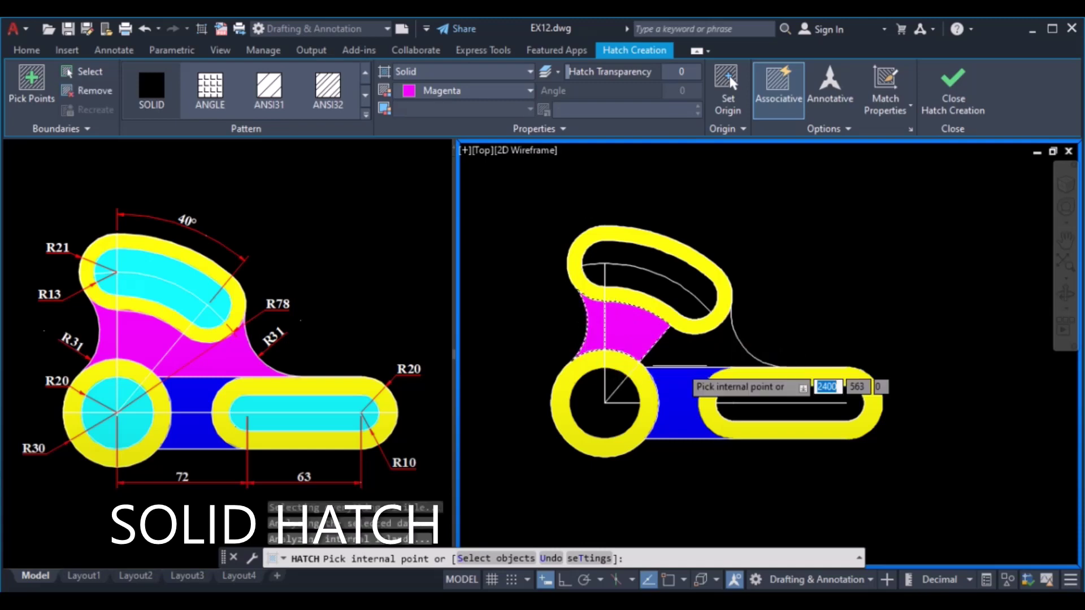
pyautogui.press('Return')
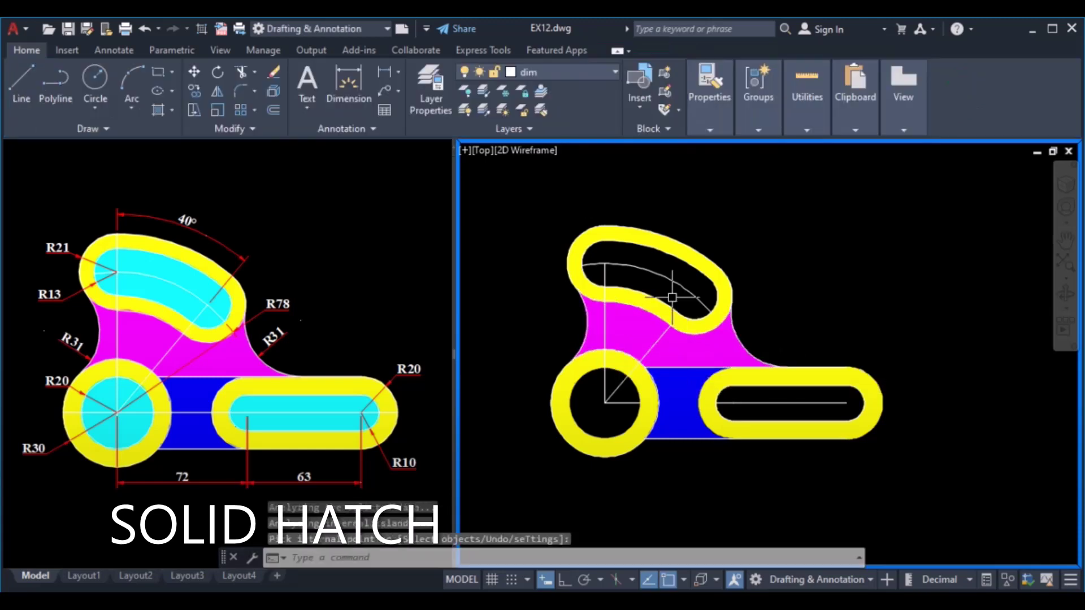
pyautogui.press('Return')
# - Fill the left circle, long right slot and curved upper slot with solid cyan
pyautogui.click(467, 93)
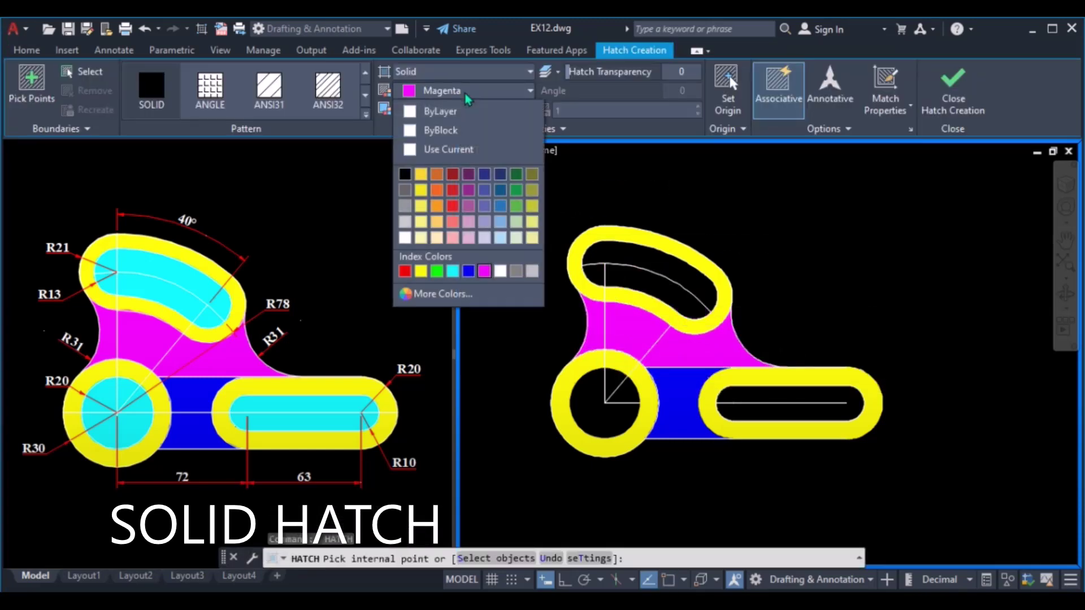
pyautogui.click(452, 277)
pyautogui.click(598, 406)
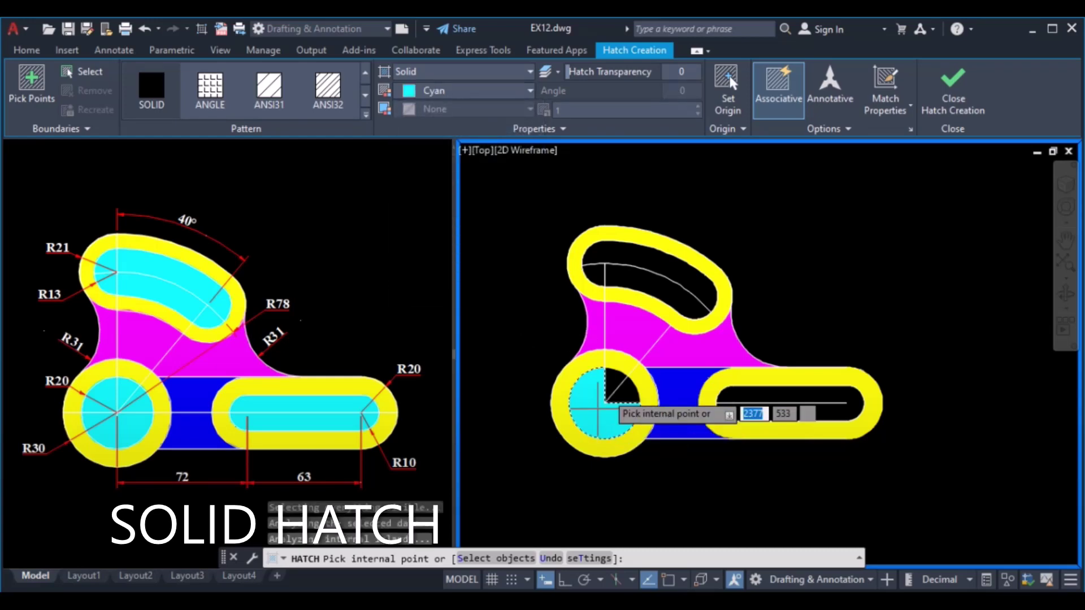
pyautogui.click(764, 391)
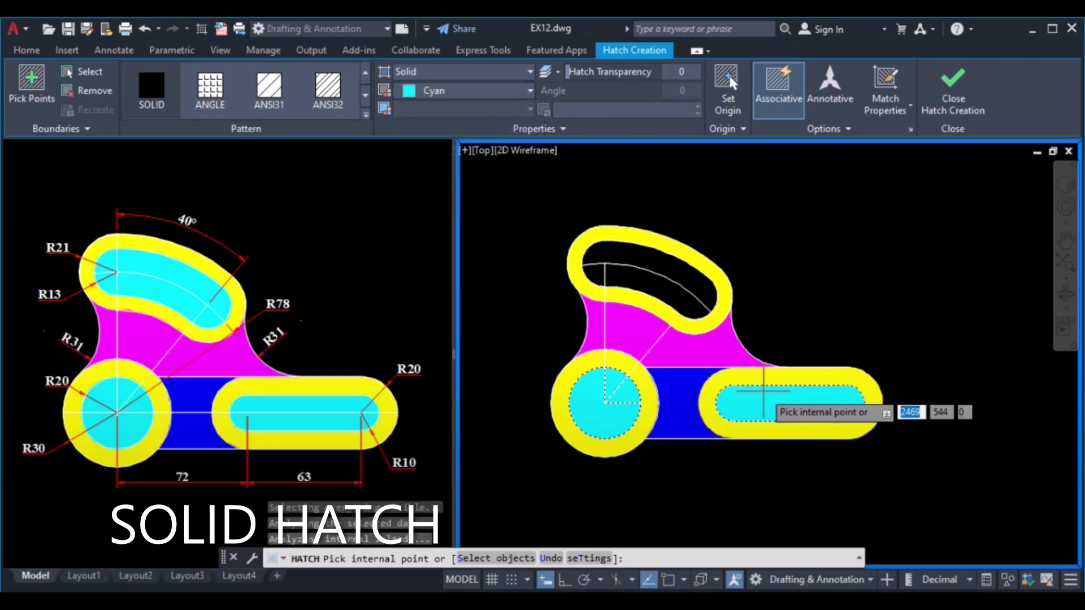
pyautogui.press('Return')
pyautogui.press('Return')
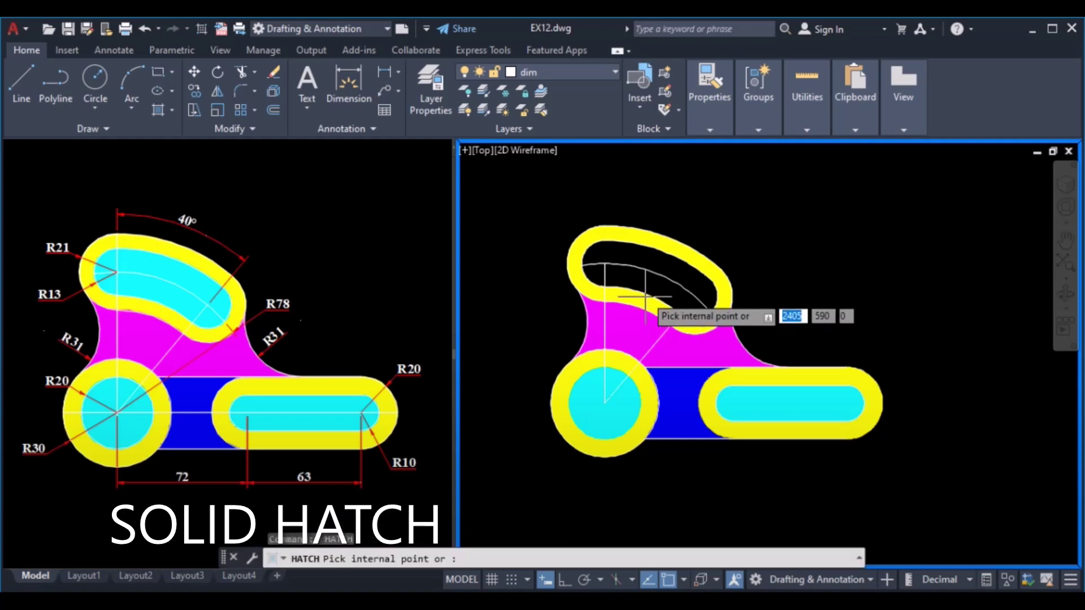
pyautogui.click(650, 282)
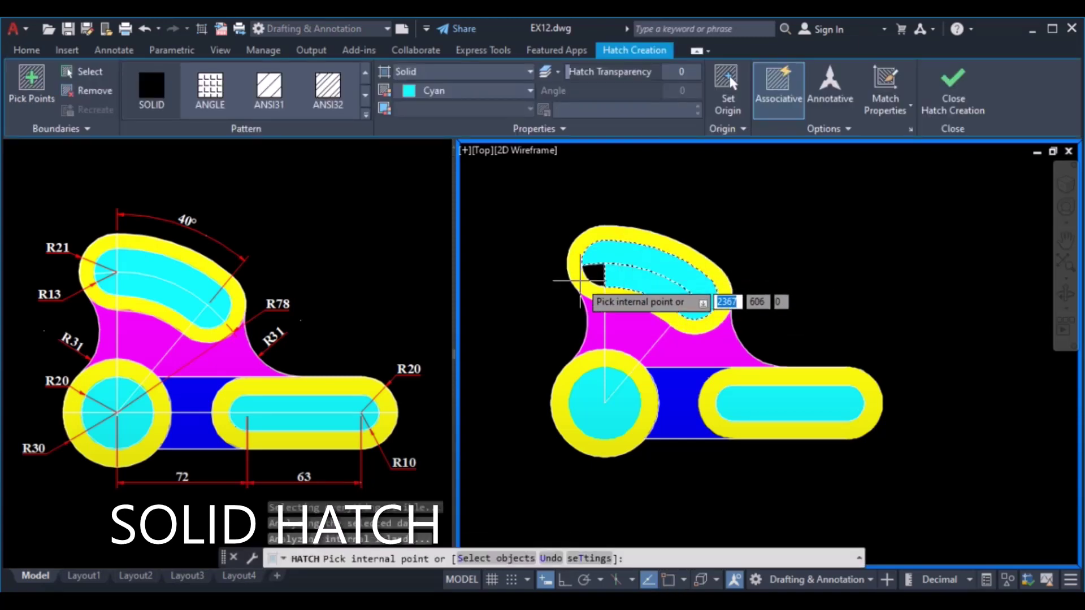
pyautogui.press('Return')
# - Pan the first part off to the left to clear drawing space
pyautogui.write('p')
pyautogui.press('Return')
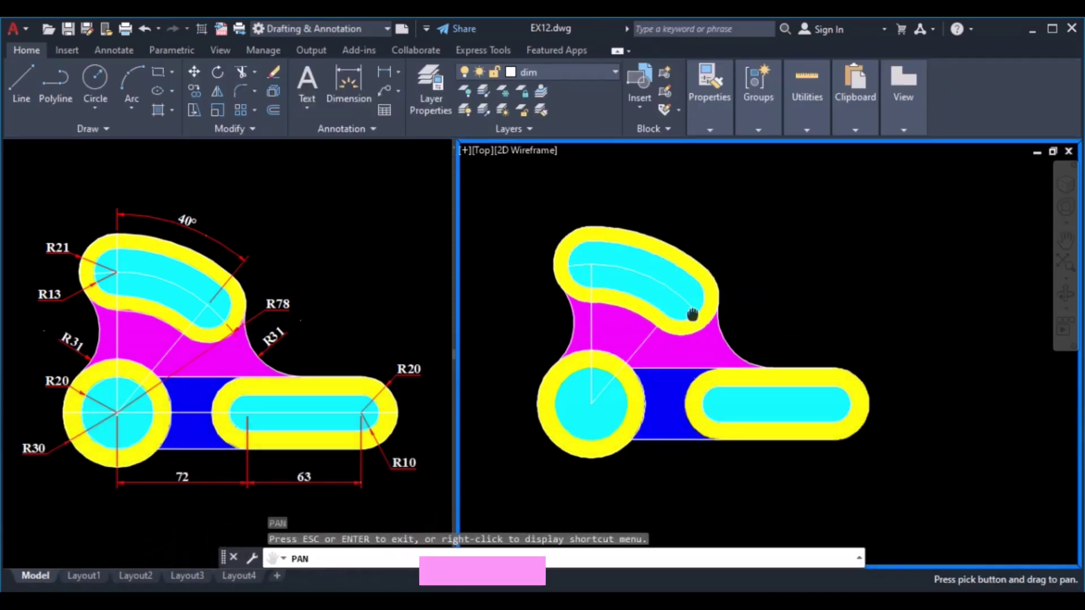
pyautogui.moveTo(690, 310); pyautogui.dragTo(306, 277)
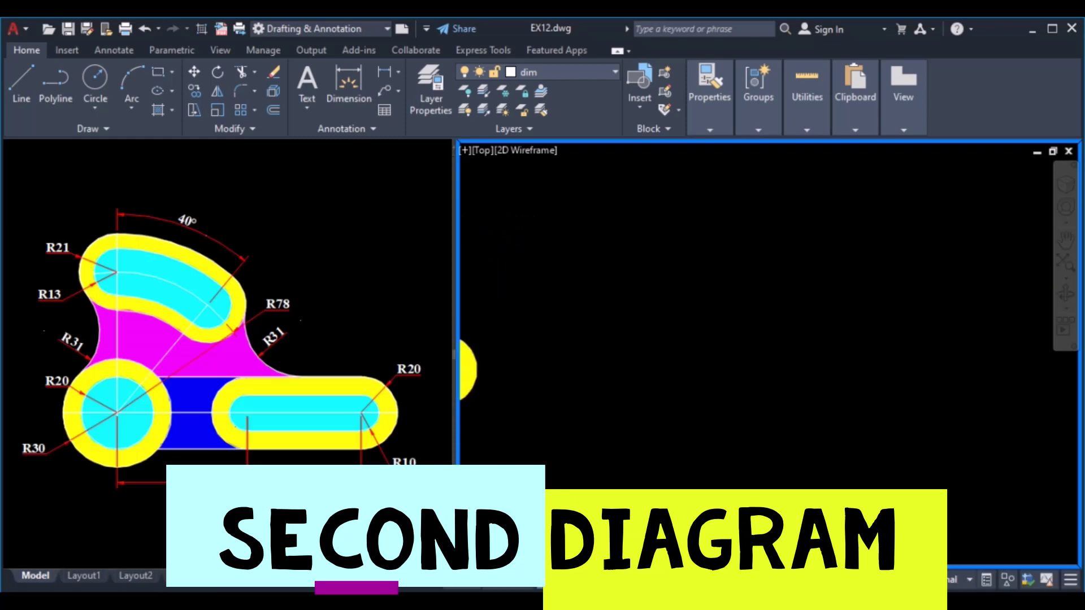
# - Pan the left reference viewport to the second L-shaped part, then reactivate the drawing viewport
pyautogui.click(197, 271)
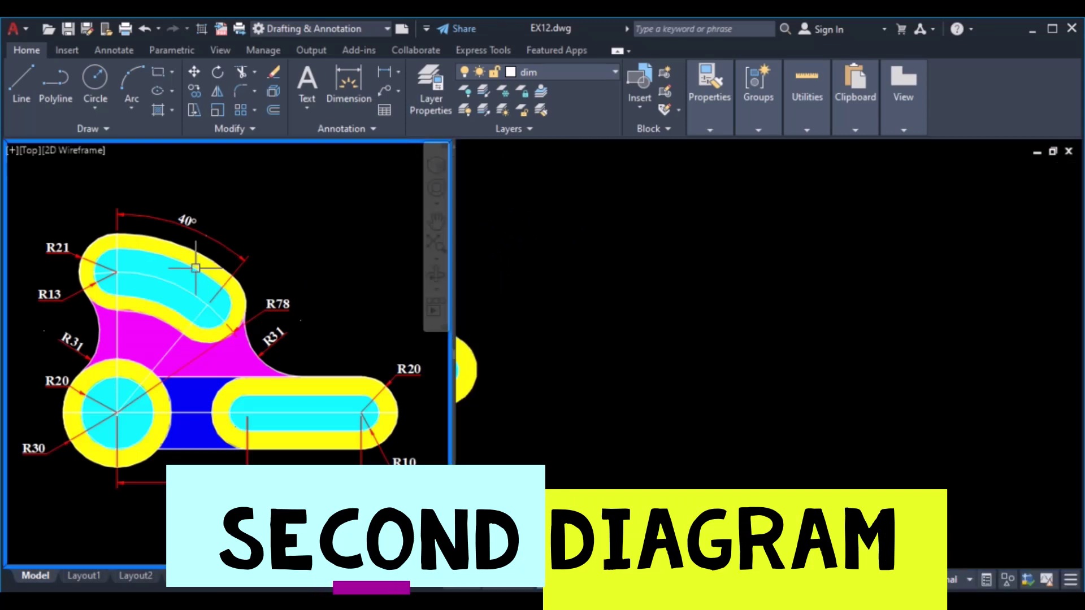
pyautogui.moveTo(194, 366); pyautogui.dragTo(15, 363)
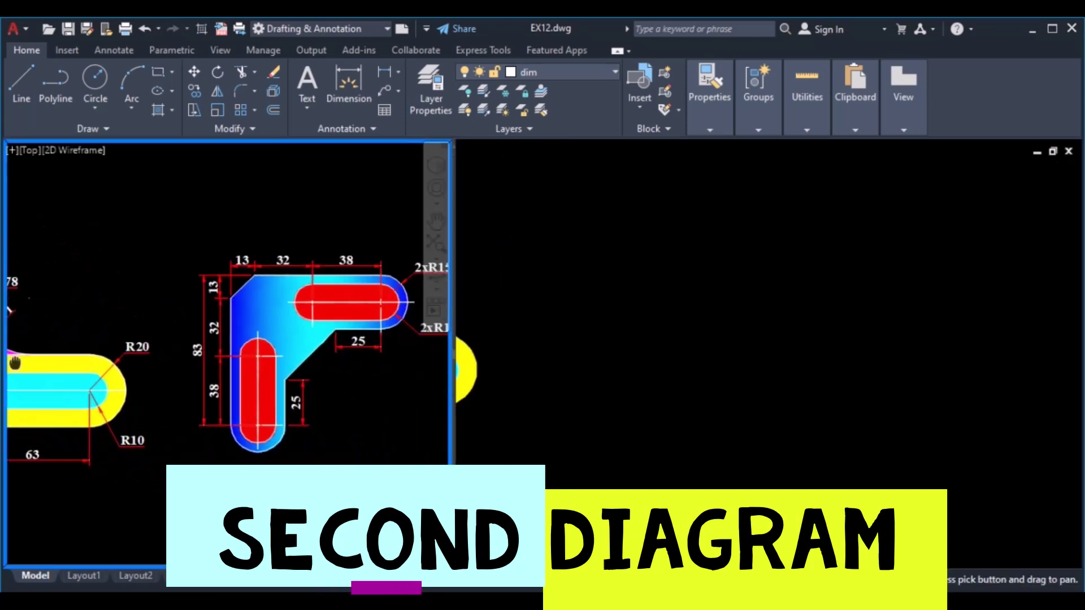
pyautogui.moveTo(252, 396); pyautogui.dragTo(150, 397)
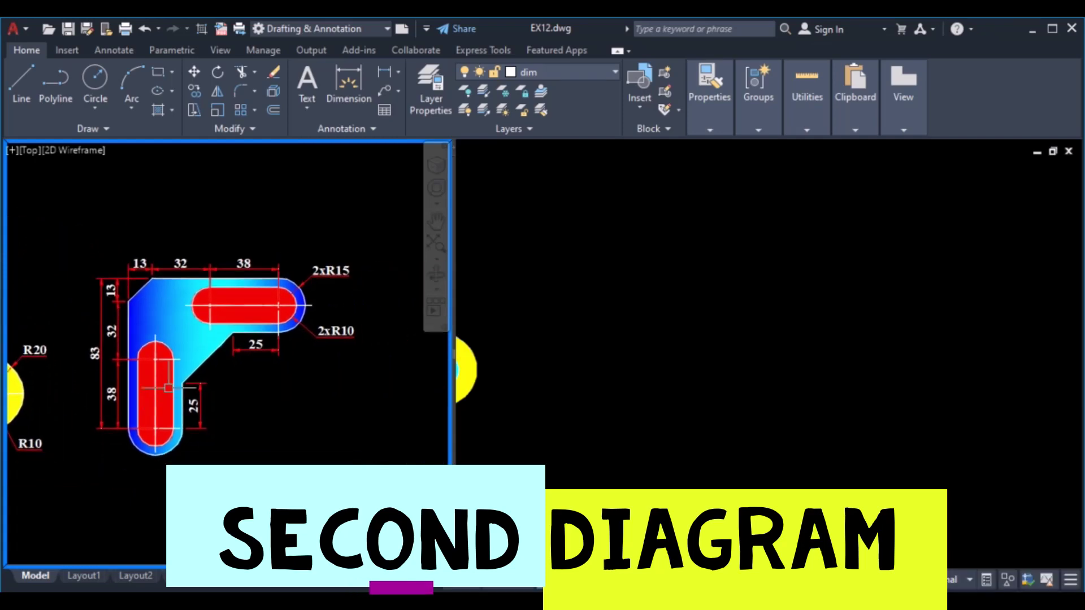
pyautogui.click(678, 341)
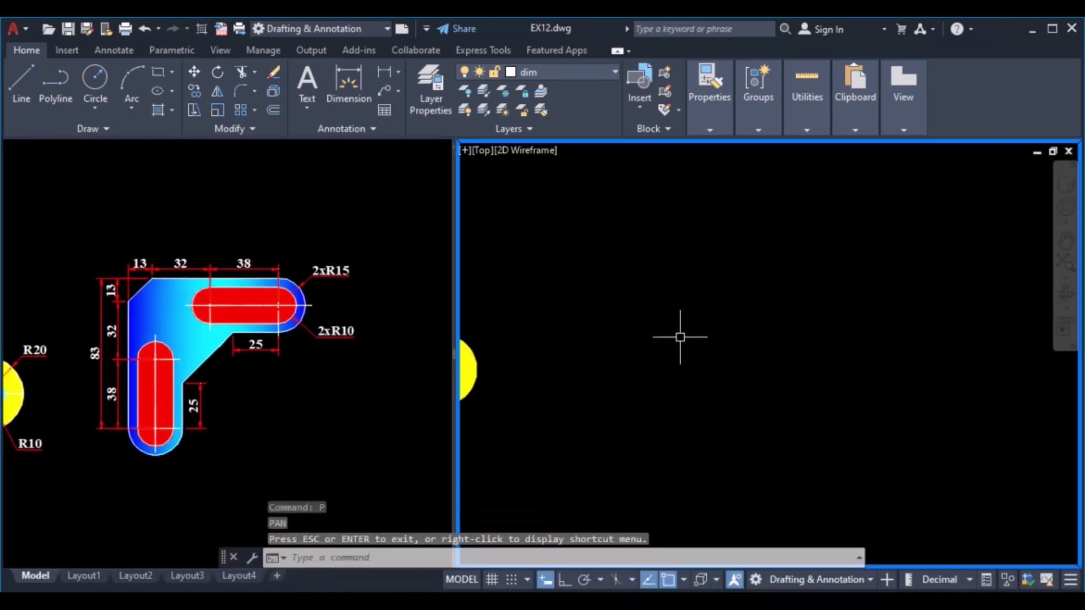
pyautogui.write('c')
# - Draw concentric R15 and R10 circles sharing one centre in the right viewport
pyautogui.press('Return')
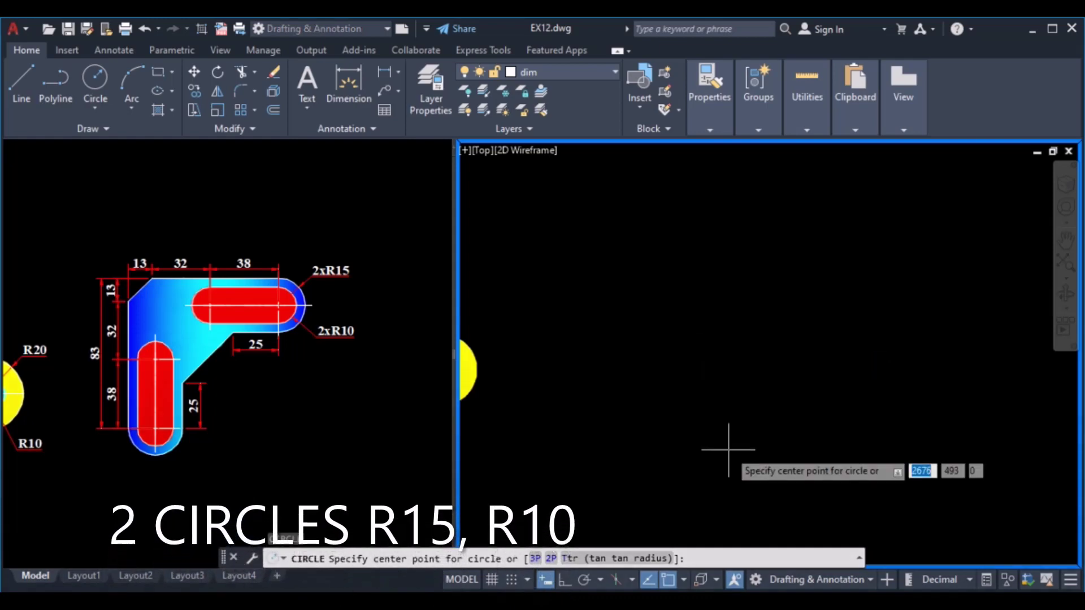
pyautogui.click(719, 429)
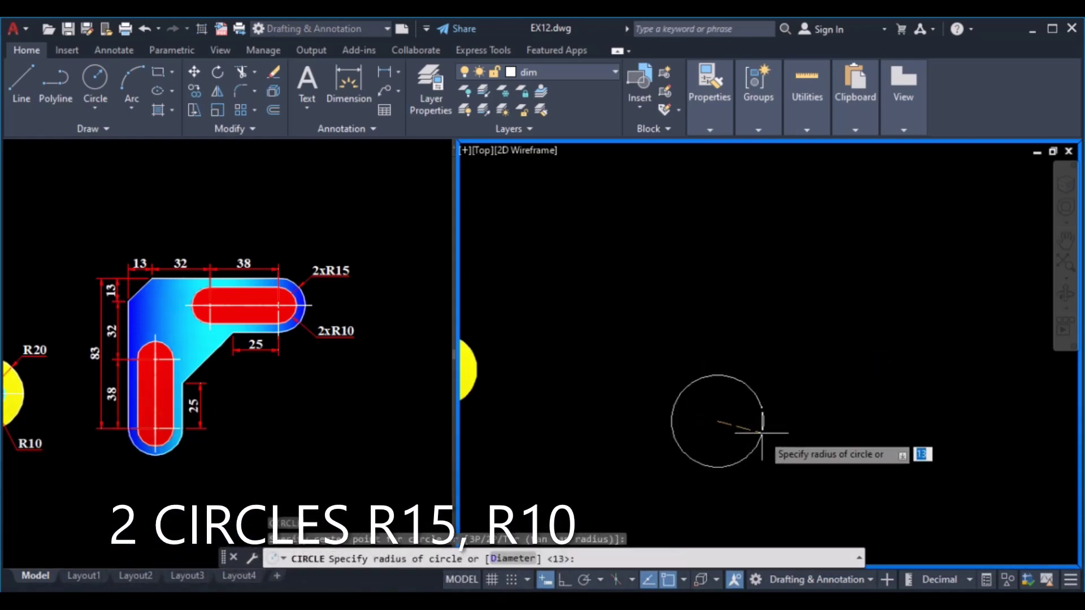
pyautogui.press('Return')
pyautogui.press('Return')
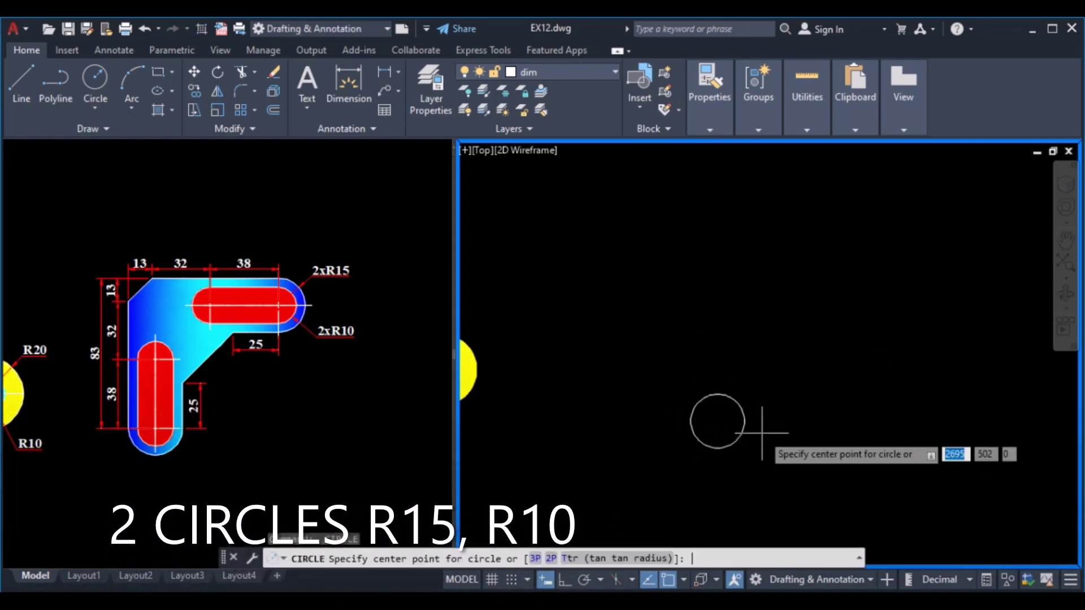
pyautogui.click(718, 421)
pyautogui.write('10')
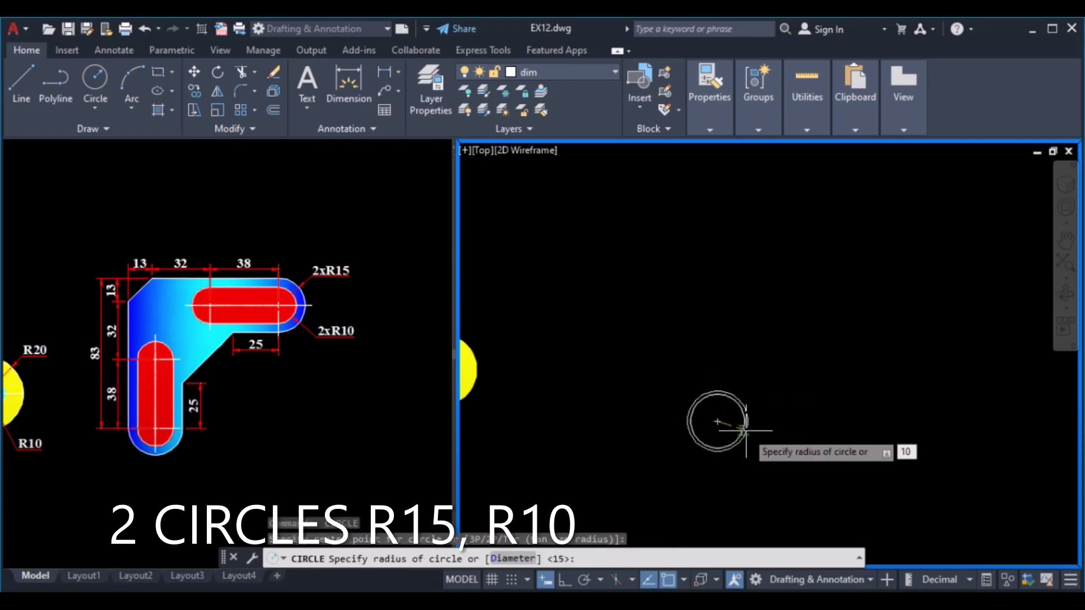
pyautogui.press('Return')
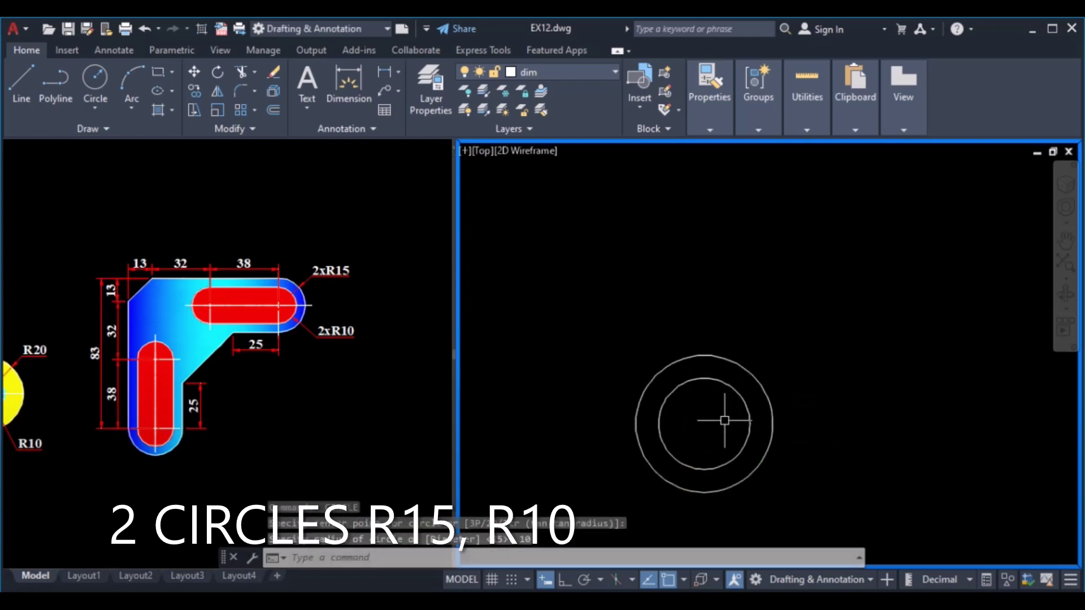
pyautogui.write('l')
pyautogui.press('Return')
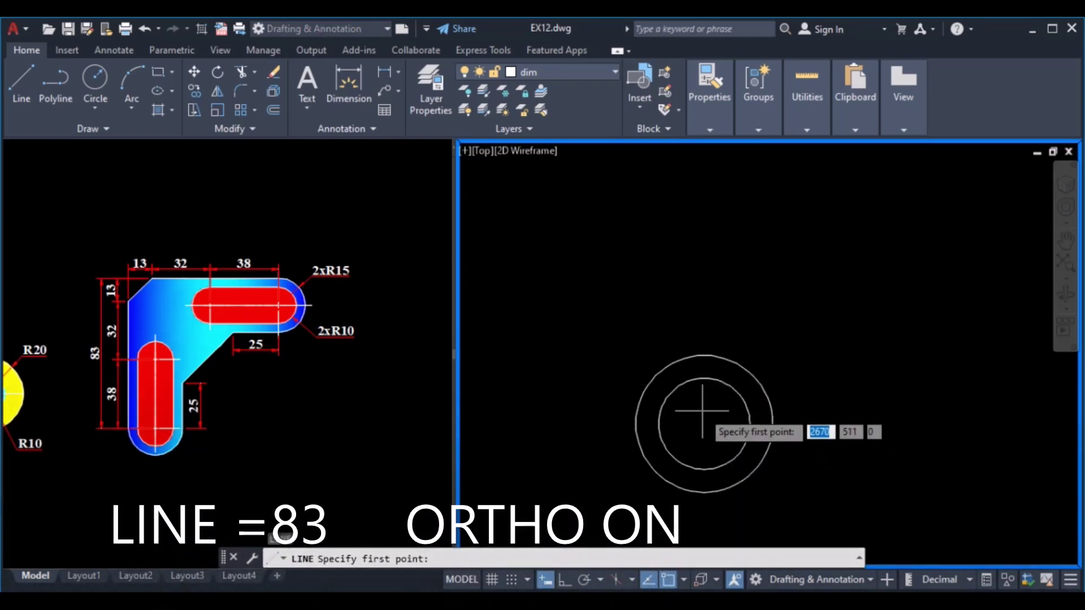
# - Draw an 83-unit vertical line up from the circles' centre
pyautogui.click(702, 423)
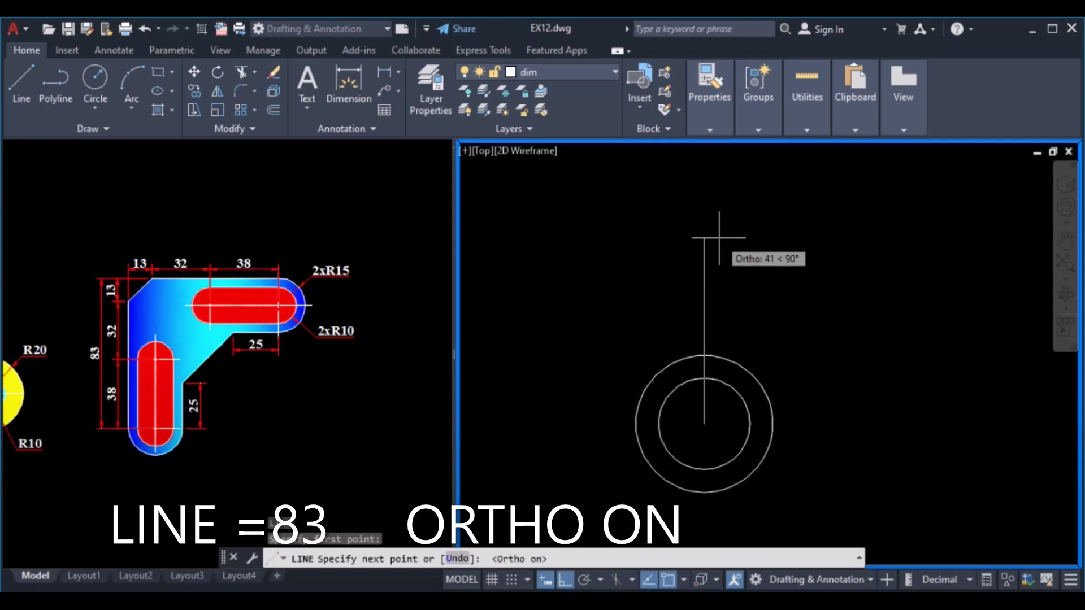
pyautogui.write('83')
pyautogui.press('Return')
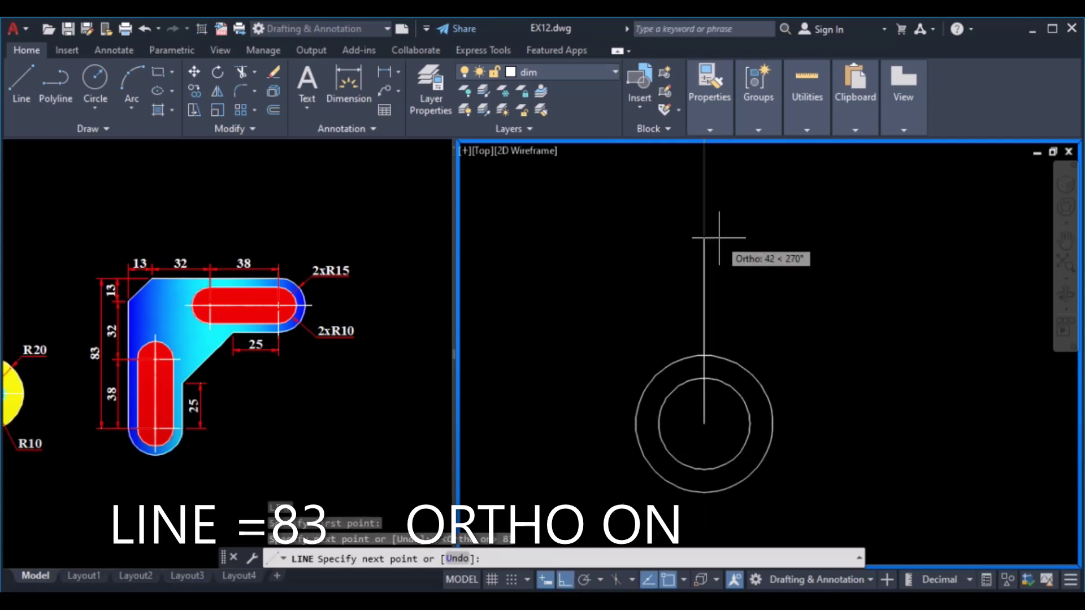
pyautogui.press('Return')
# - Copy the vertical line to the left and right quadrants of both circles
pyautogui.scroll(-2, 633, 424)
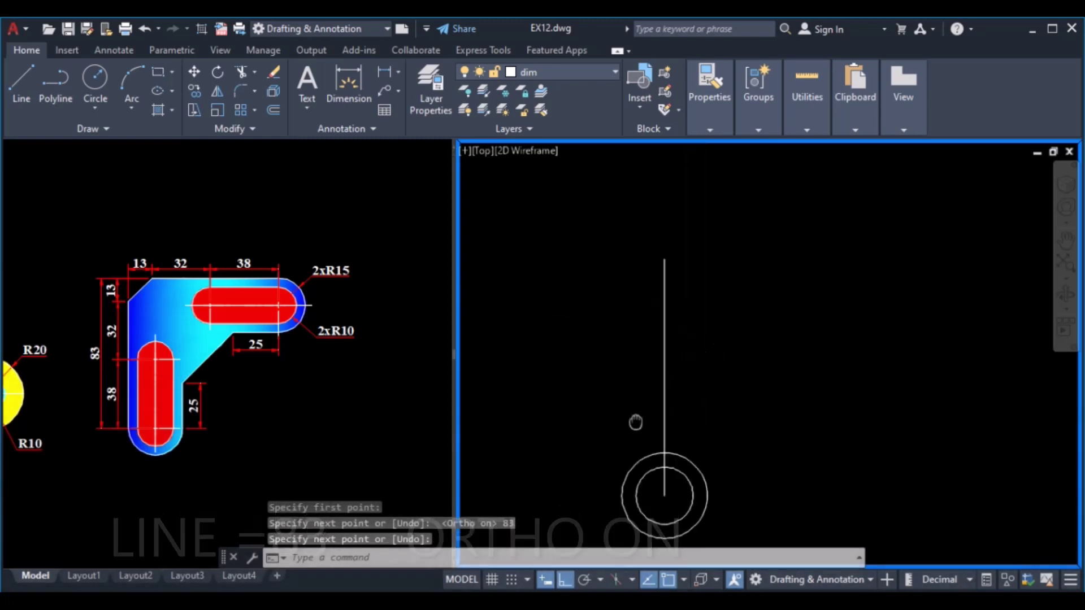
pyautogui.click(698, 312)
pyautogui.click(630, 330)
pyautogui.write('c')
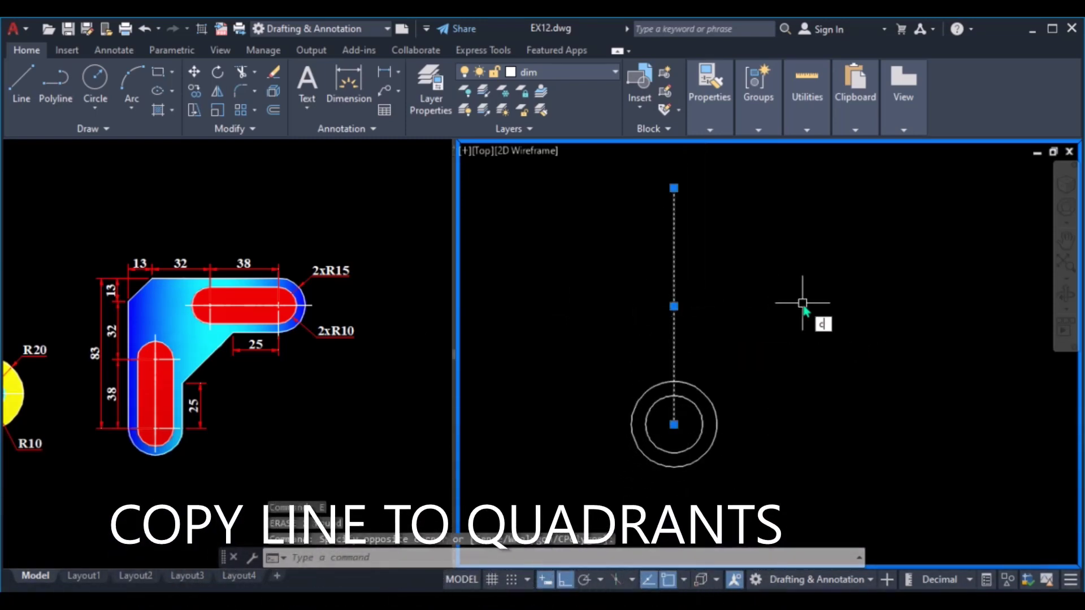
pyautogui.write('o')
pyautogui.press('Return')
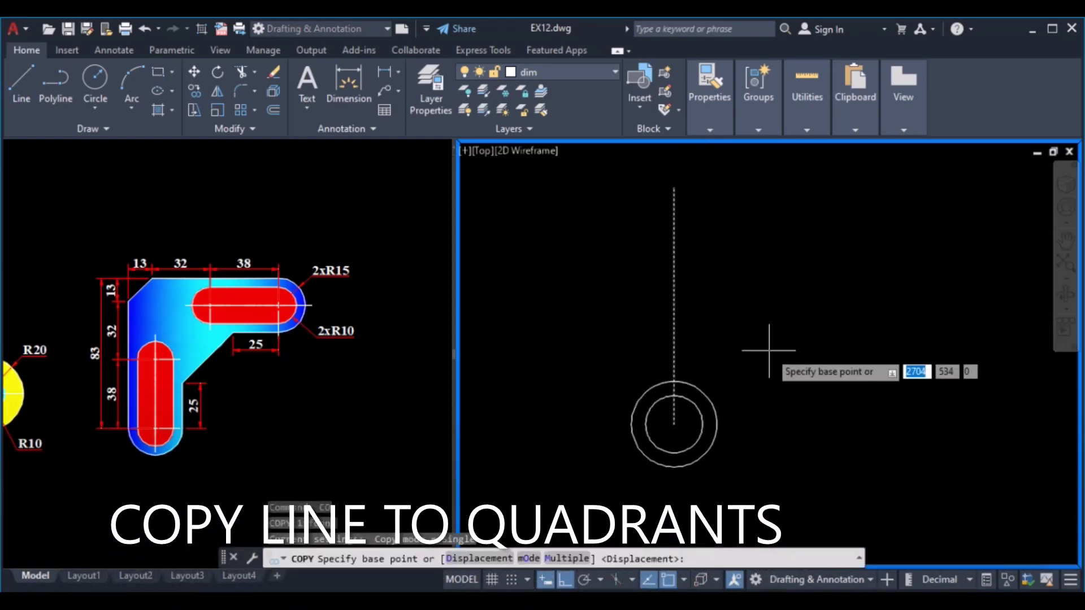
pyautogui.press('Return')
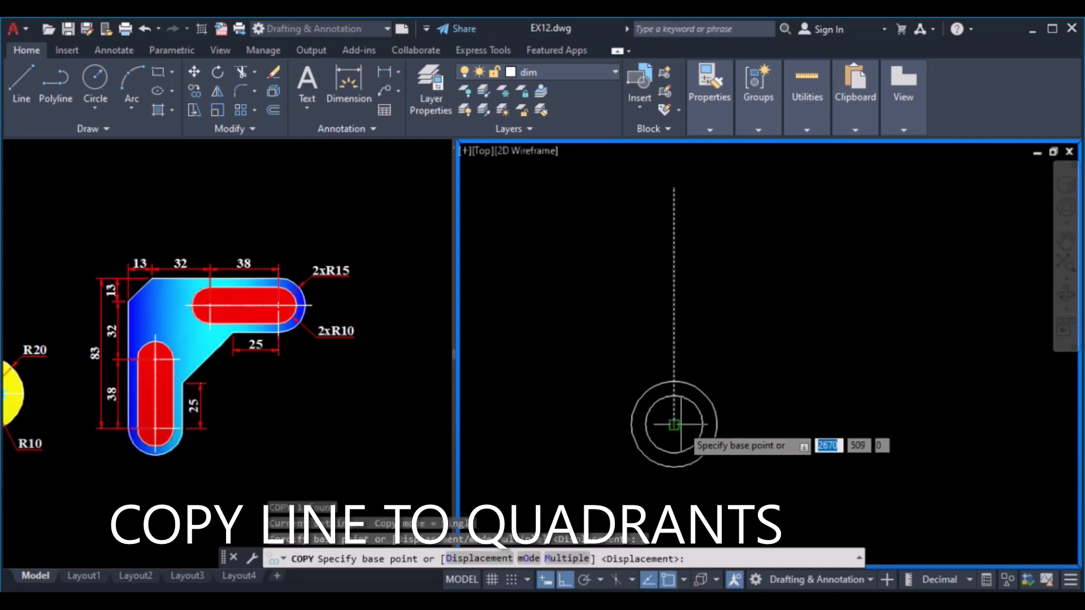
pyautogui.click(673, 424)
pyautogui.click(703, 422)
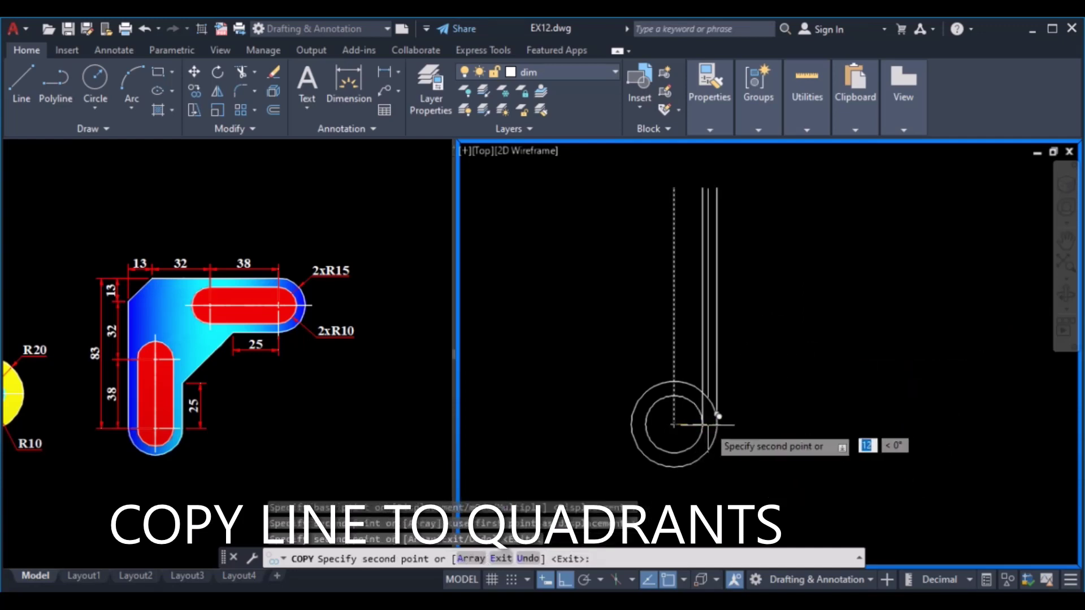
pyautogui.click(645, 424)
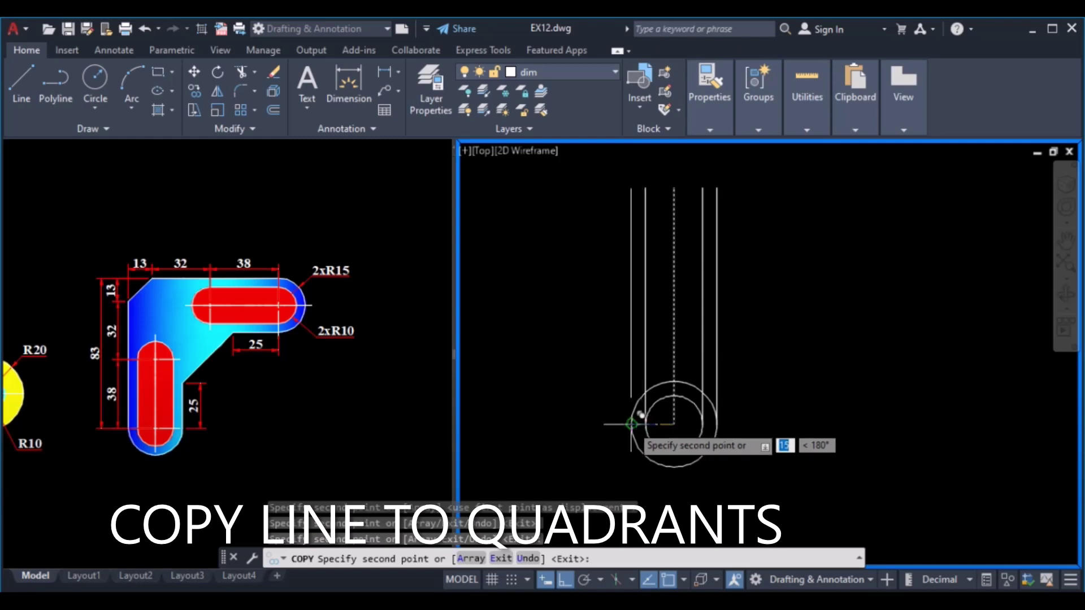
pyautogui.click(631, 424)
pyautogui.press('Return')
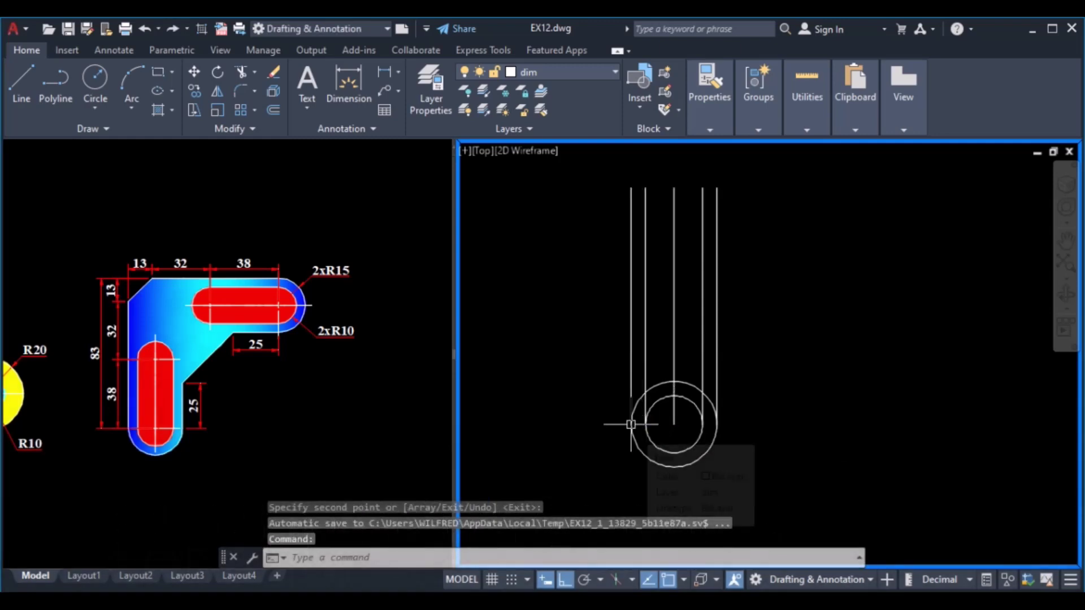
# - Copy the inner R10 circle 38 units up from its centre
pyautogui.click(686, 397)
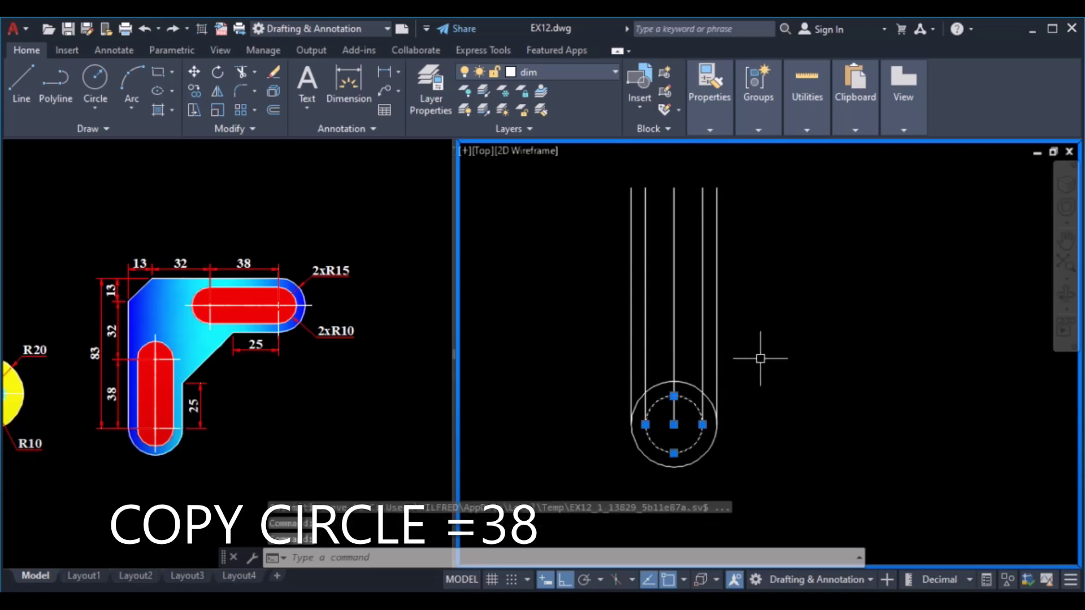
pyautogui.write('Co')
pyautogui.press('Return')
pyautogui.write('38')
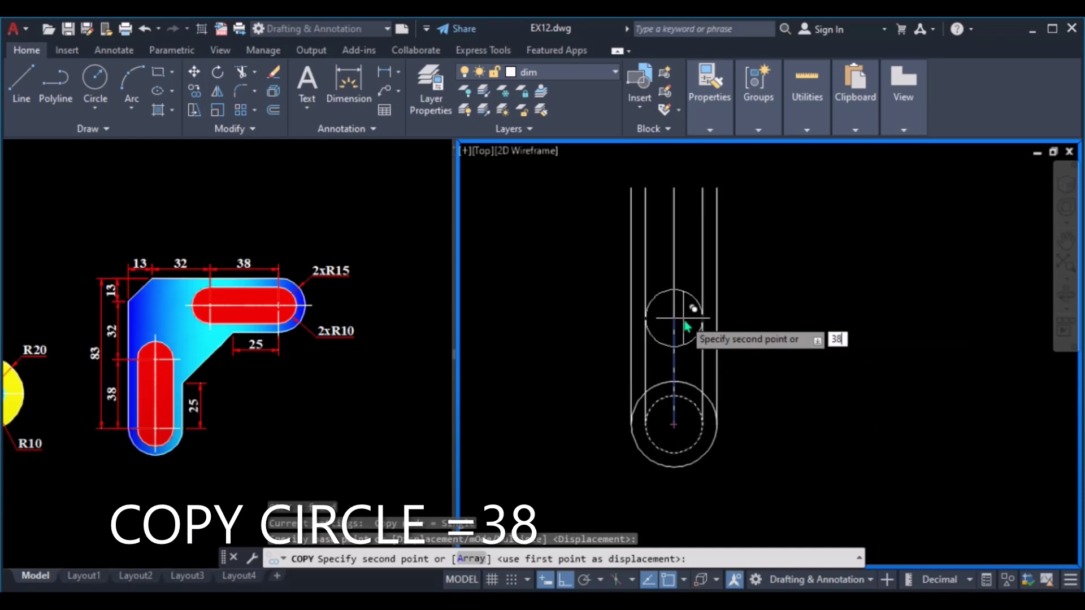
pyautogui.press('Return')
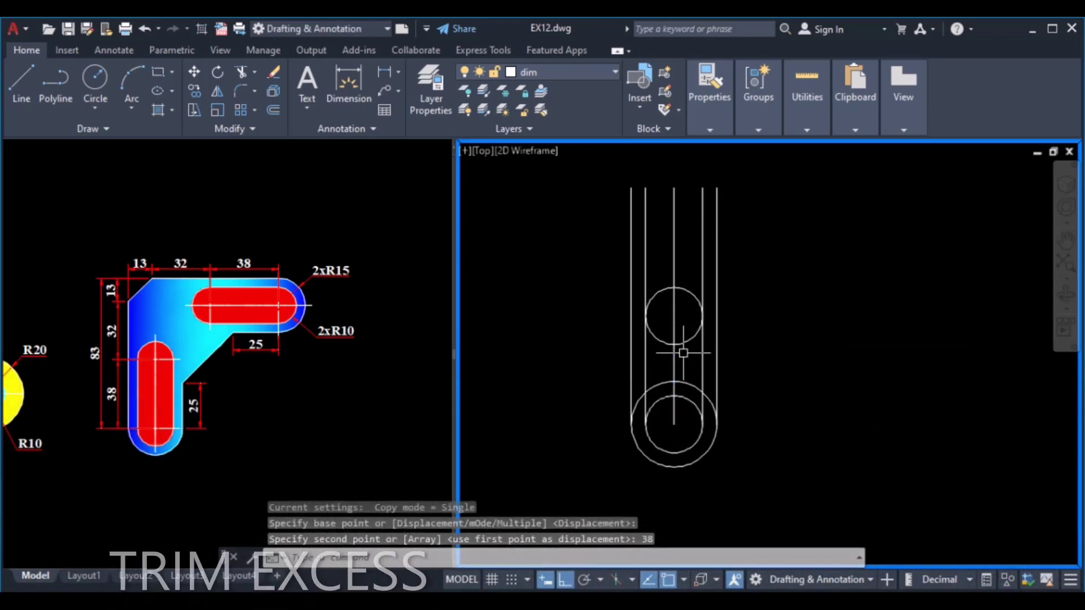
pyautogui.write('tr')
# - Trim the upper circle's lower arc, the lower circle's top, and the excess line ends above the slot
pyautogui.press('Return')
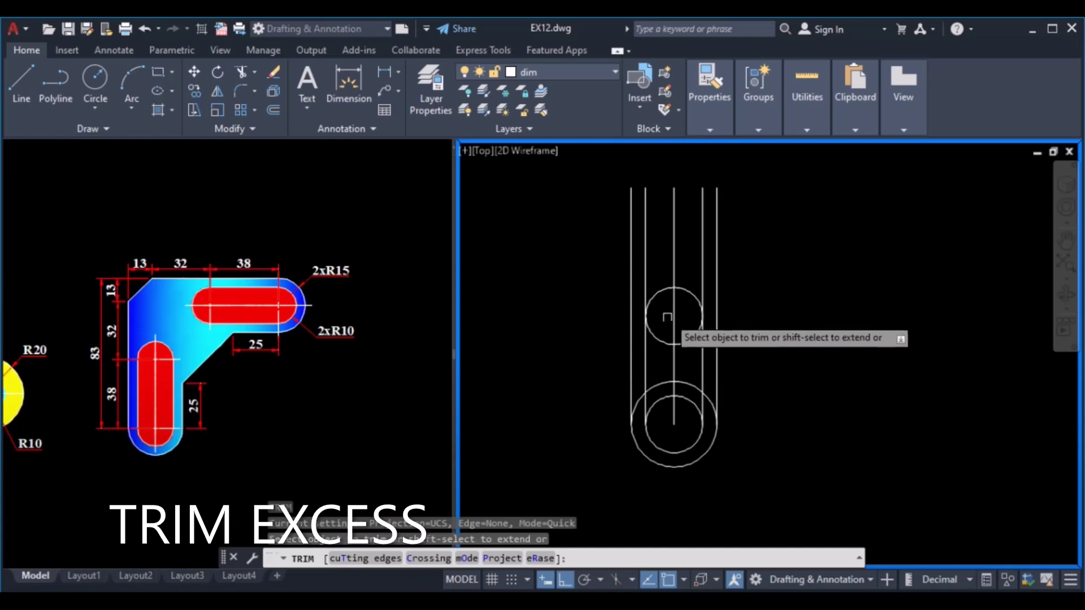
pyautogui.moveTo(667, 317); pyautogui.dragTo(663, 408)
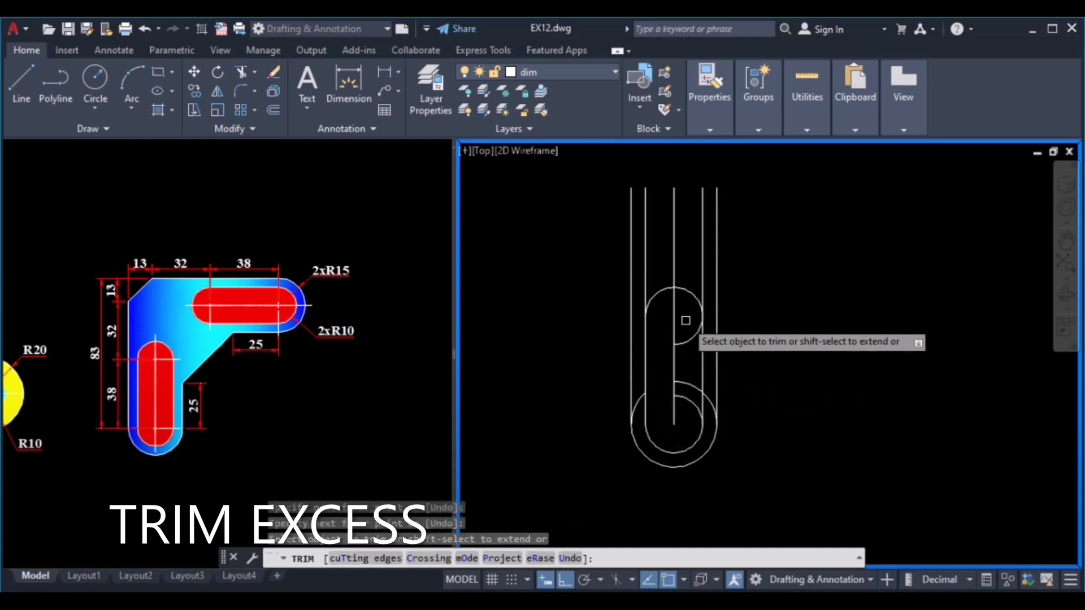
pyautogui.moveTo(685, 339); pyautogui.dragTo(682, 423)
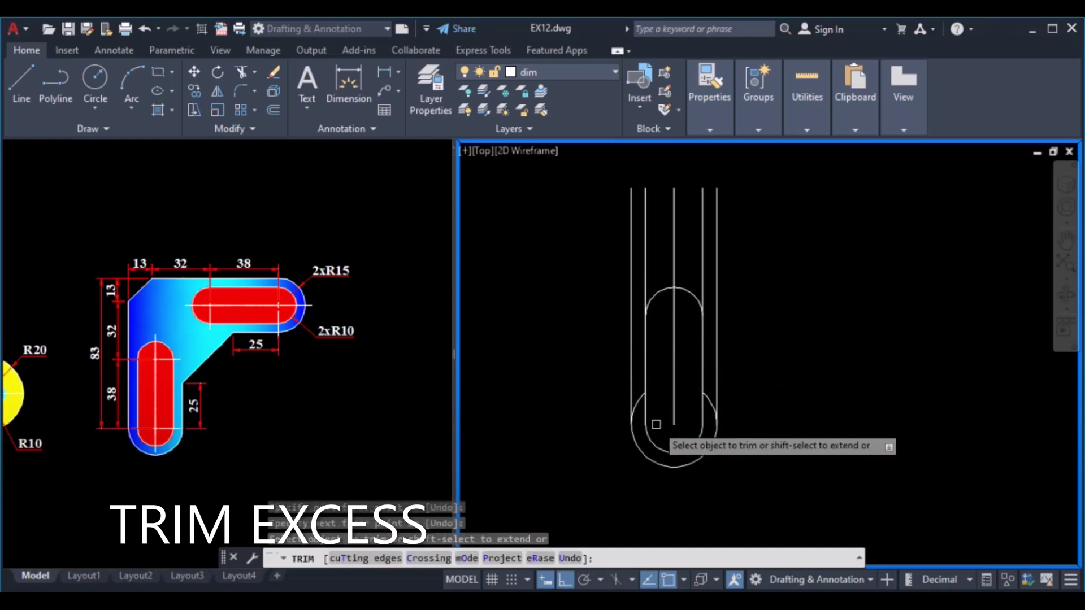
pyautogui.scroll(2, 656, 424)
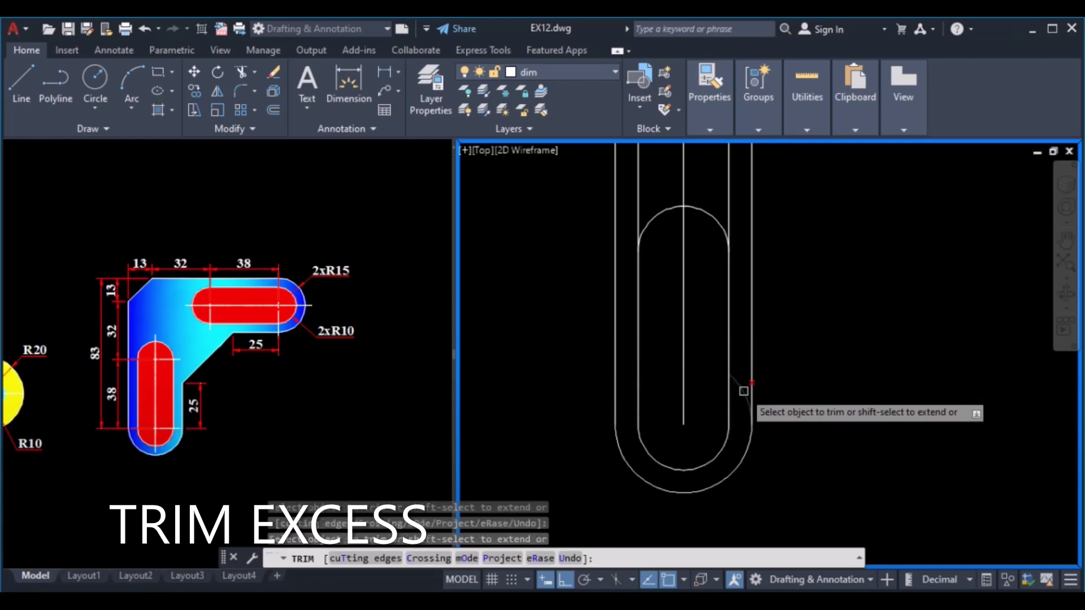
pyautogui.moveTo(744, 391); pyautogui.dragTo(740, 362)
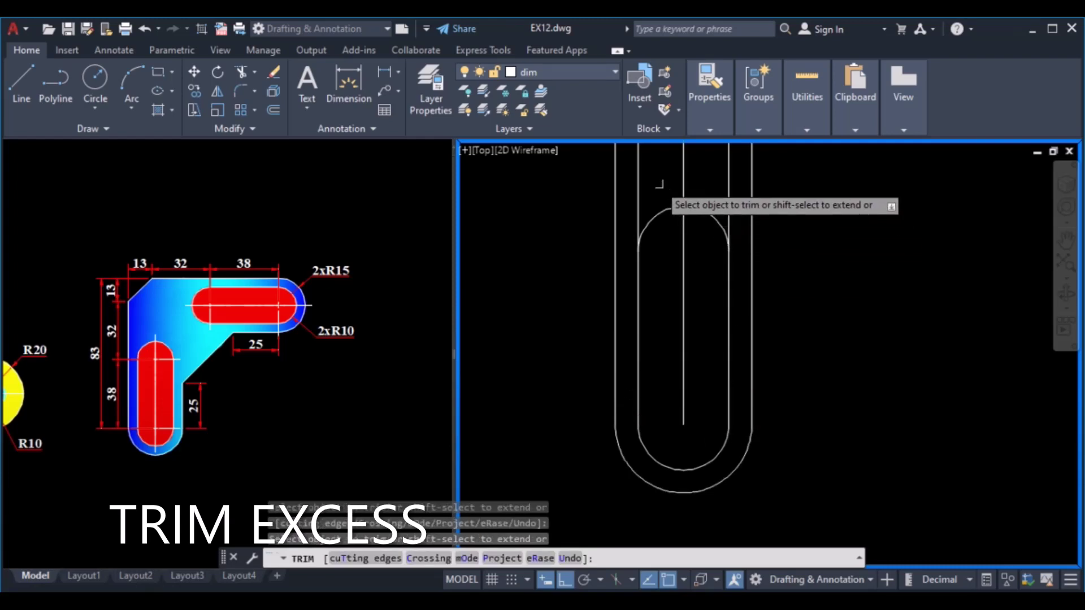
pyautogui.moveTo(659, 184)
pyautogui.mouseDown()
pyautogui.moveTo(638, 197)
pyautogui.moveTo(722, 184)
pyautogui.moveTo(707, 208)
pyautogui.mouseUp()
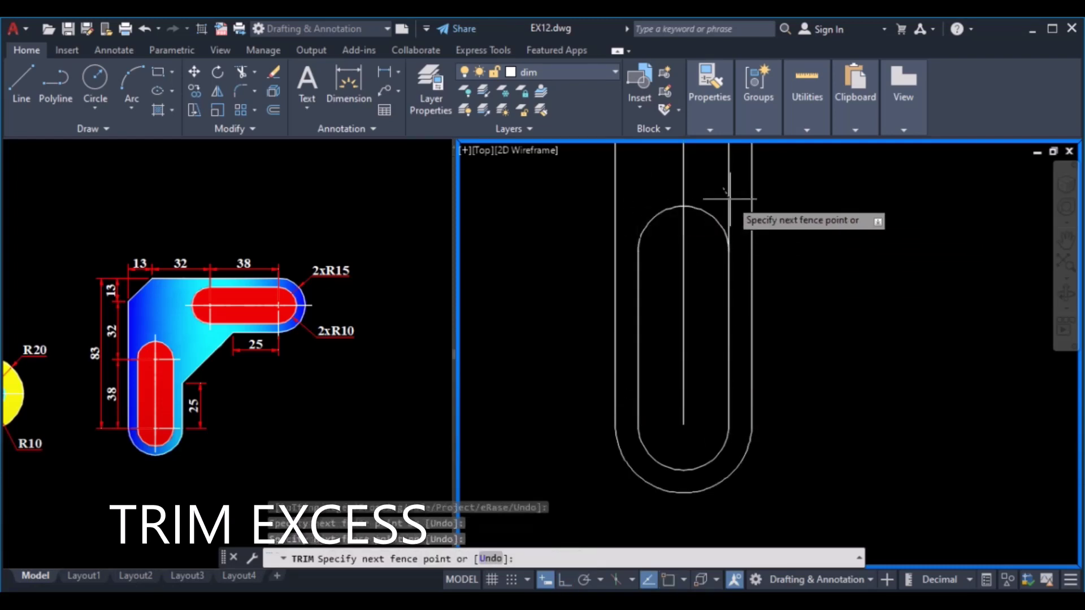
pyautogui.scroll(-2, 705, 209)
pyautogui.moveTo(705, 209); pyautogui.dragTo(671, 307, button='middle')
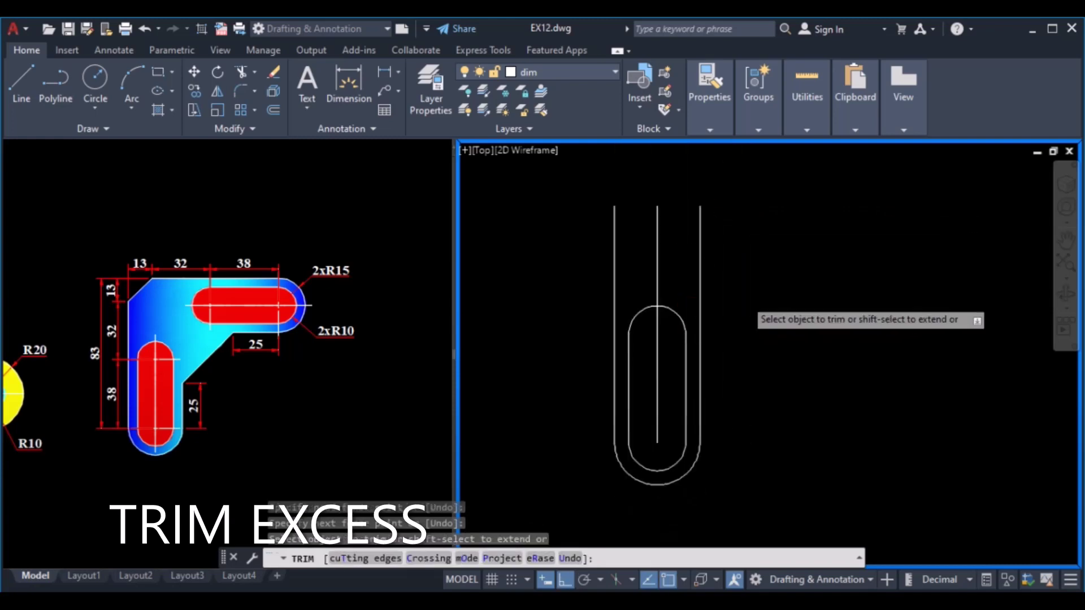
pyautogui.press('Return')
# - Copy the whole U-shaped slot outline to a spot on its right
pyautogui.click(782, 229)
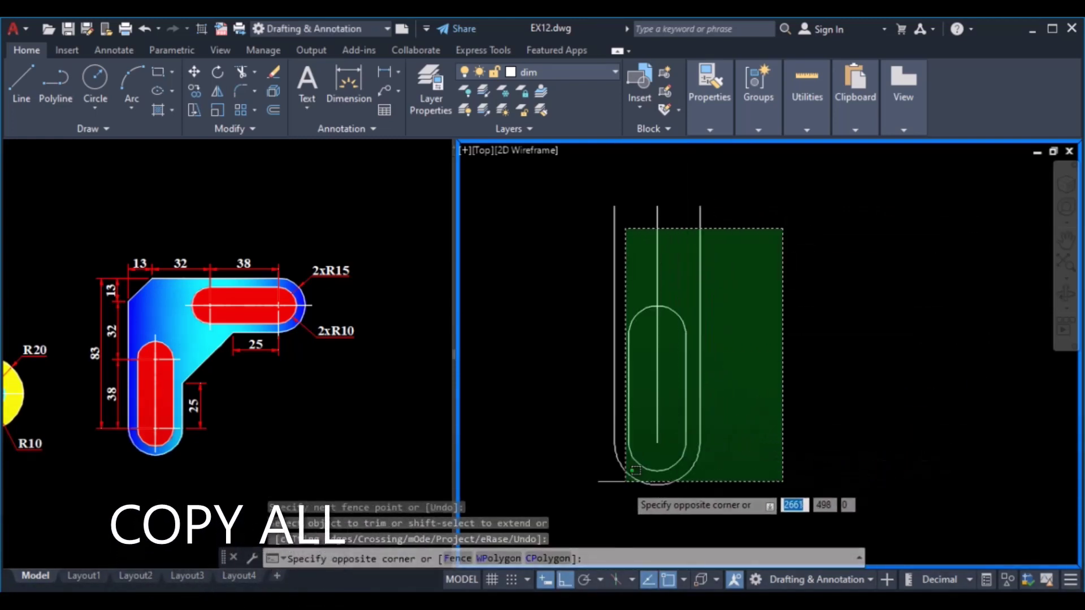
pyautogui.click(596, 493)
pyautogui.write('c')
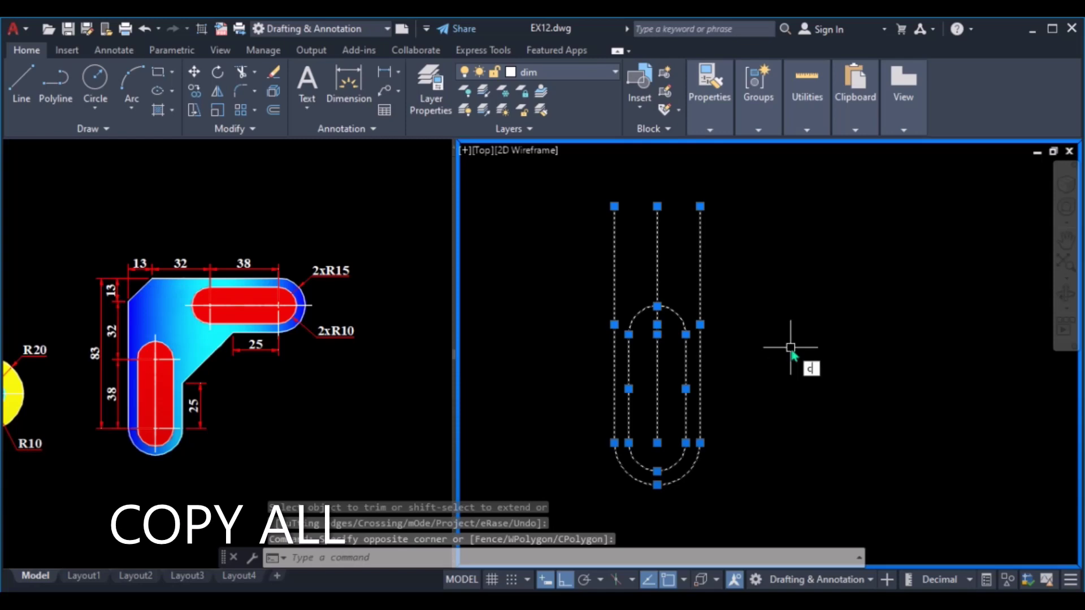
pyautogui.write('o')
pyautogui.press('Return')
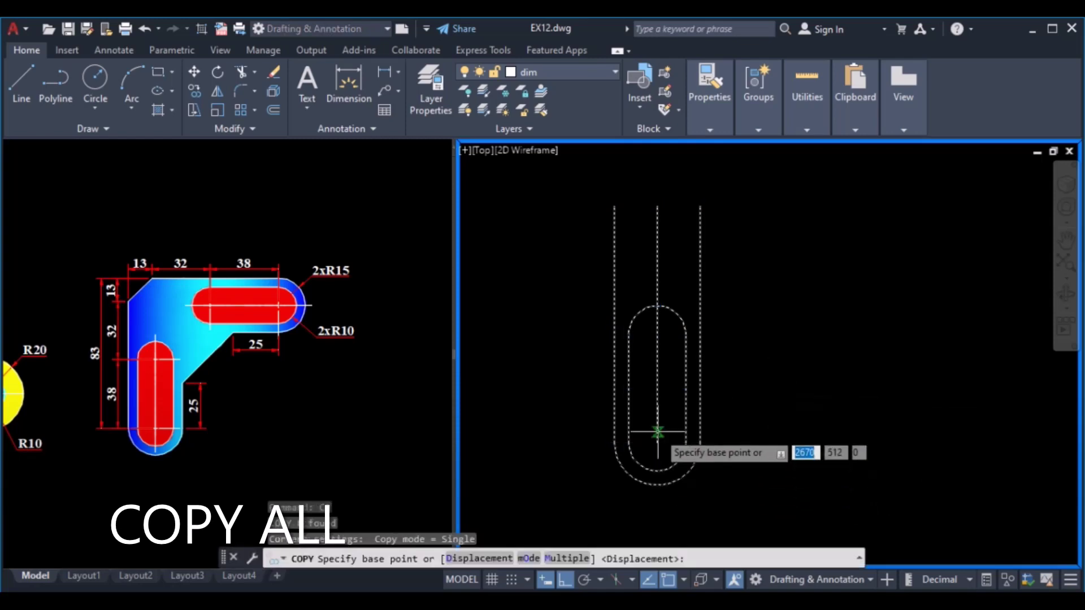
pyautogui.click(658, 432)
pyautogui.click(856, 418)
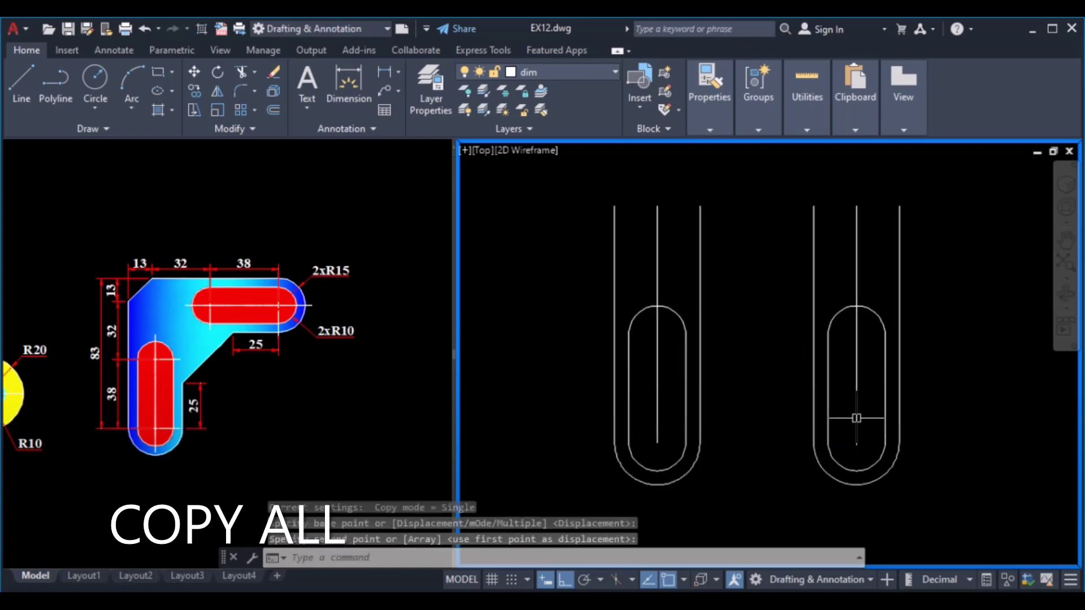
pyautogui.click(954, 263)
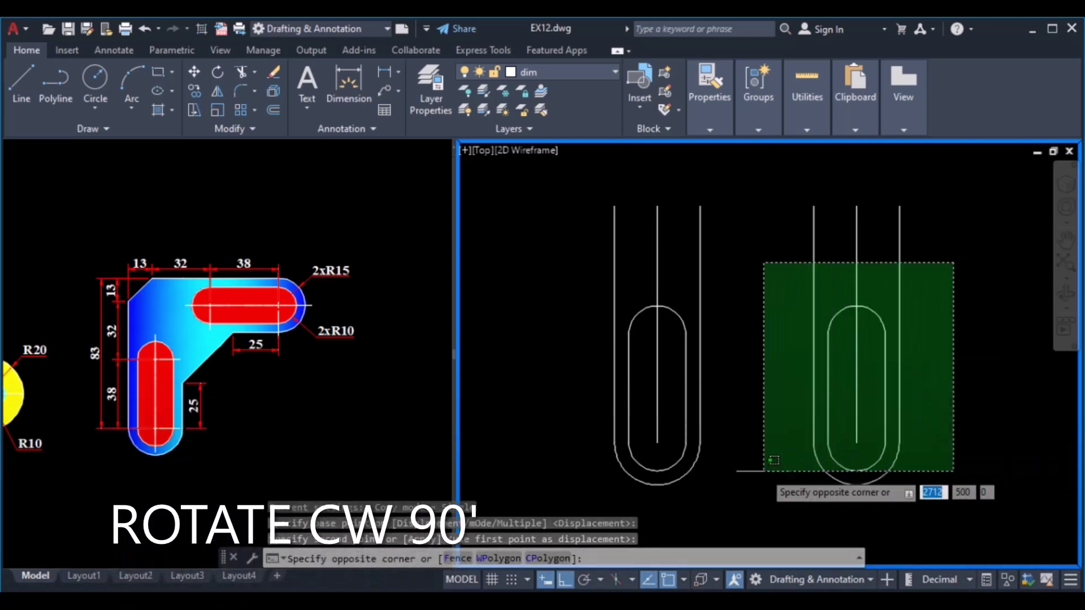
# - Rotate the copied slot 90° clockwise so it lies horizontal
pyautogui.click(788, 505)
pyautogui.scroll(-2, 821, 419)
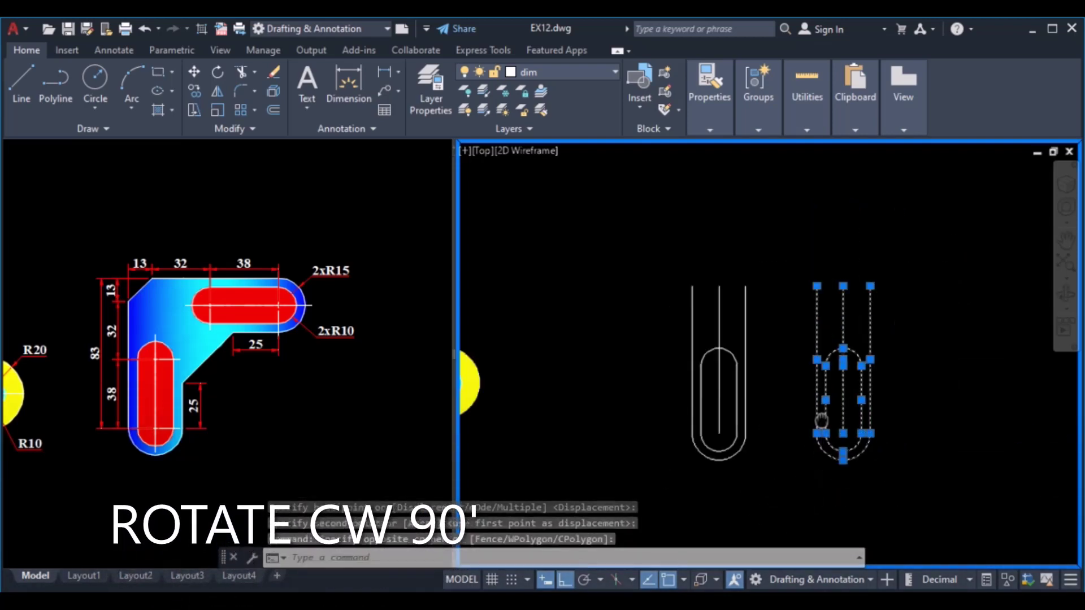
pyautogui.moveTo(821, 419); pyautogui.dragTo(651, 401, button='middle')
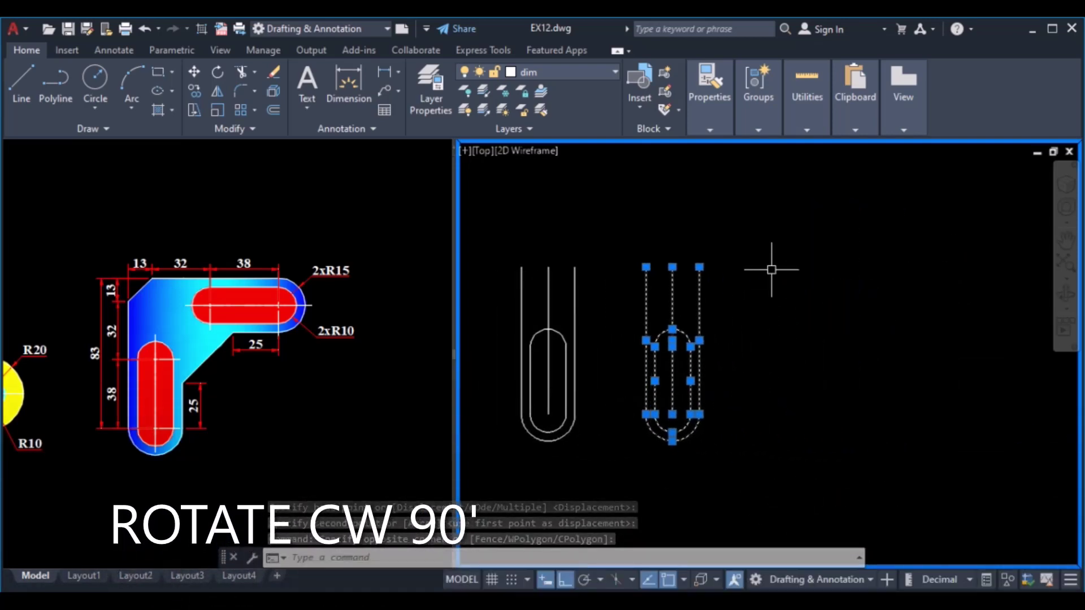
pyautogui.write('RO')
pyautogui.press('Return')
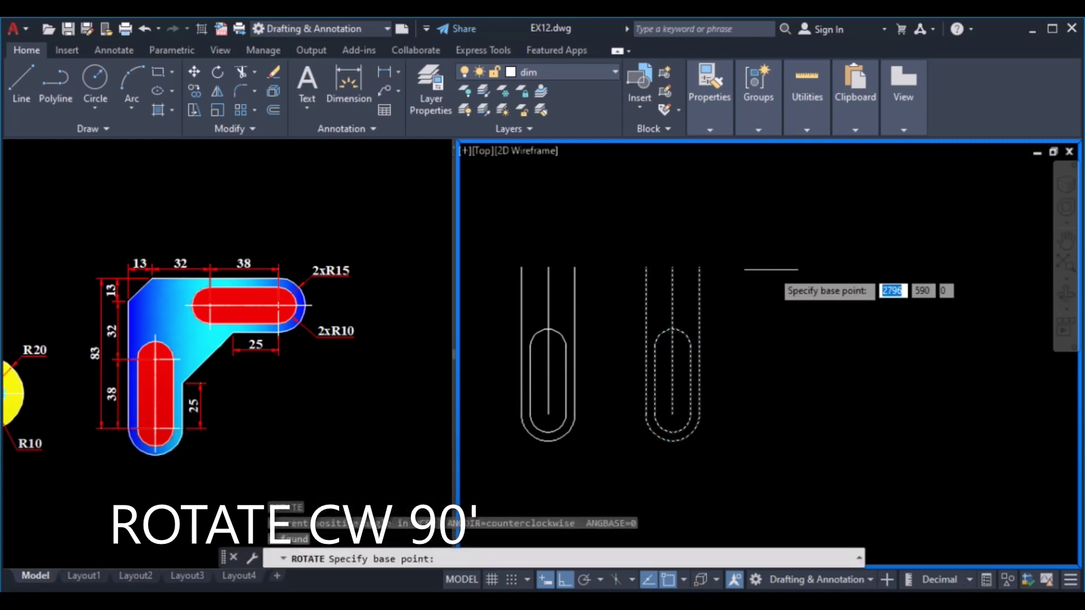
pyautogui.click(647, 267)
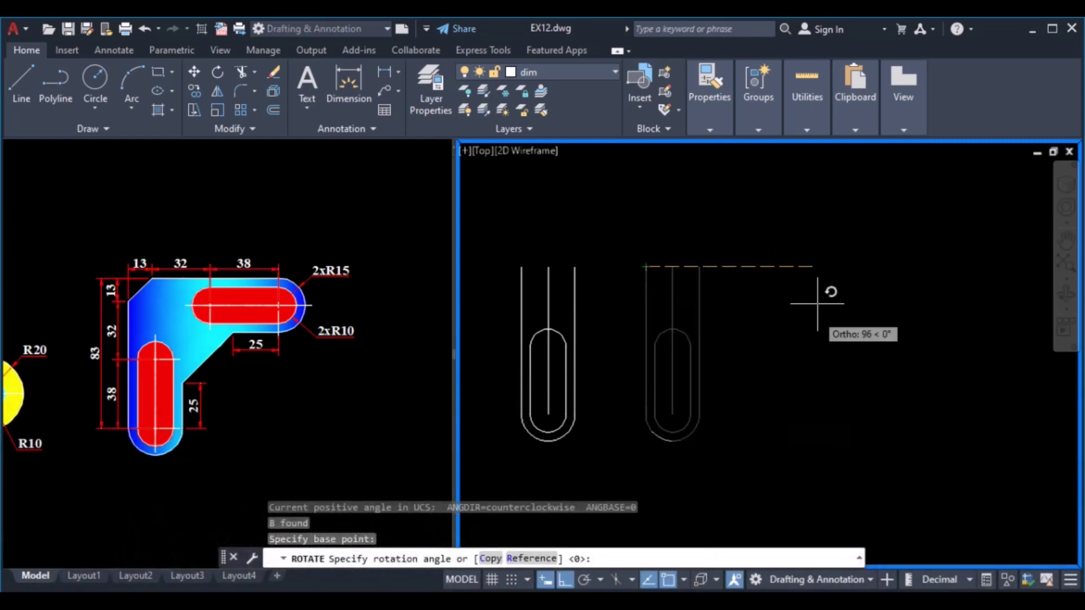
pyautogui.click(683, 190)
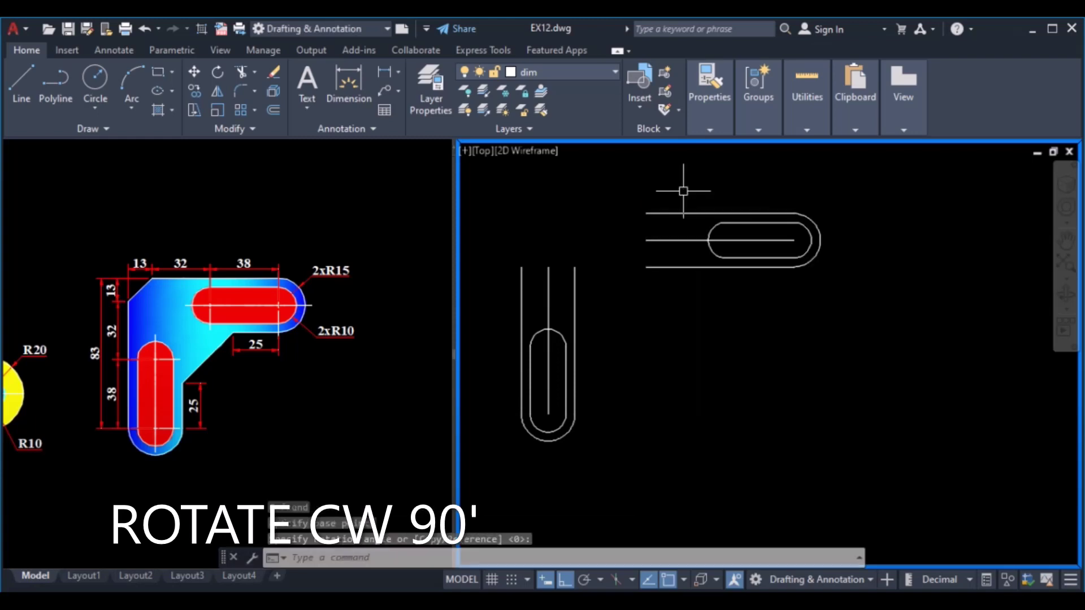
pyautogui.moveTo(667, 266); pyautogui.dragTo(686, 305, button='middle')
# - Move the horizontal slot onto the top of the vertical slot to form the L
pyautogui.click(856, 237)
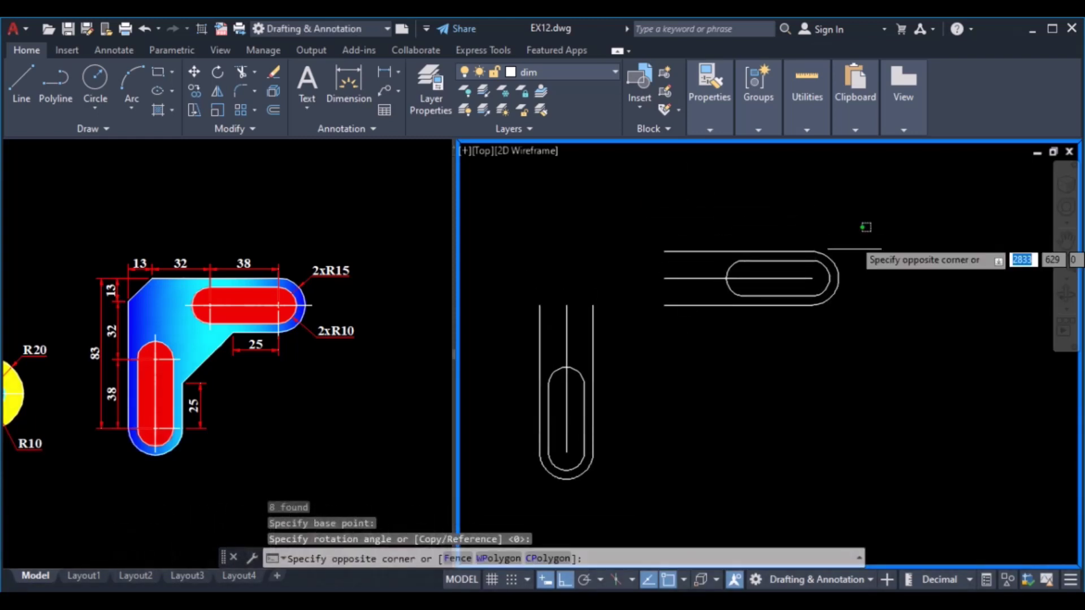
pyautogui.click(664, 315)
pyautogui.write('m')
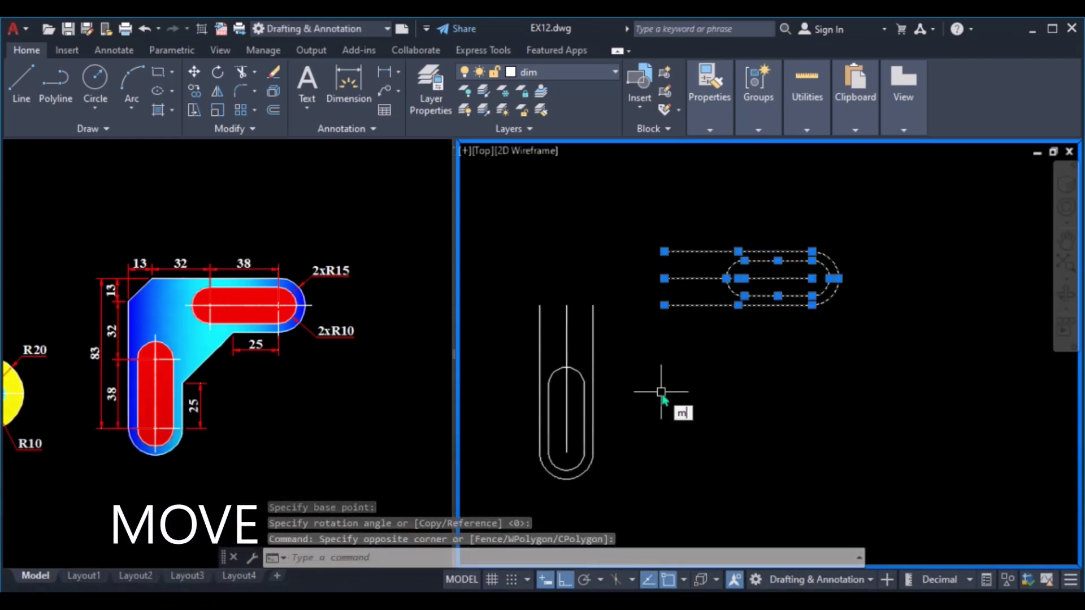
pyautogui.press('Return')
pyautogui.click(663, 252)
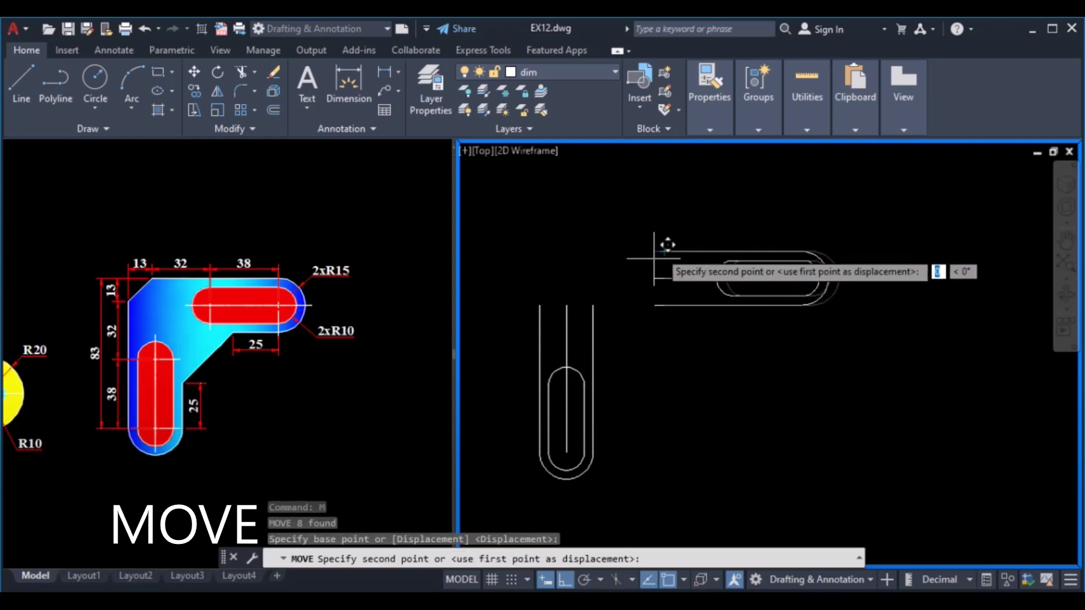
pyautogui.click(539, 305)
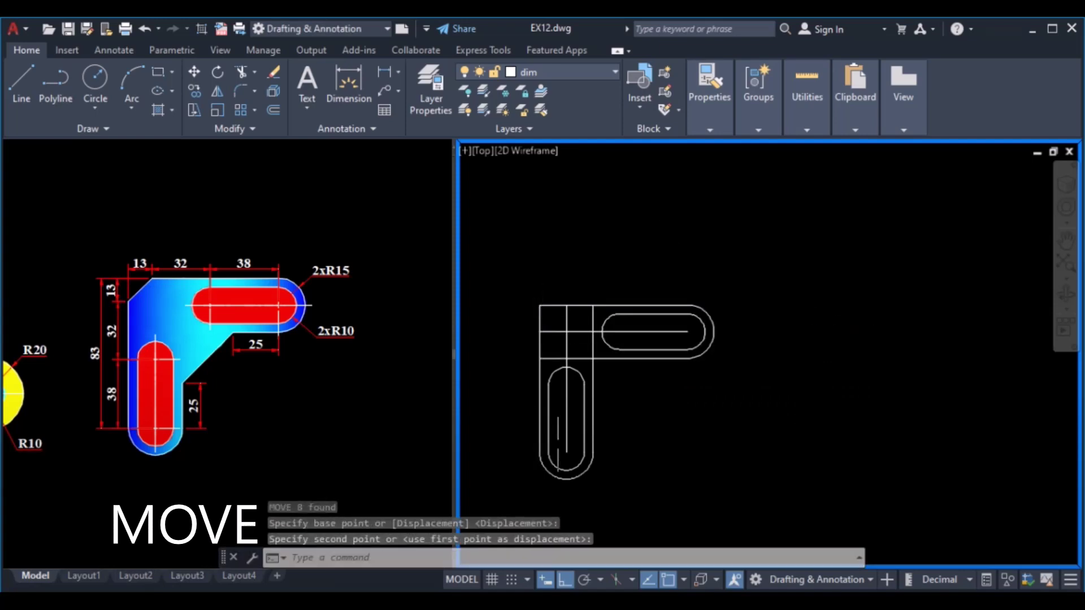
# - Erase the two overlapping lines at the L's inner corner
pyautogui.scroll(1, 581, 431)
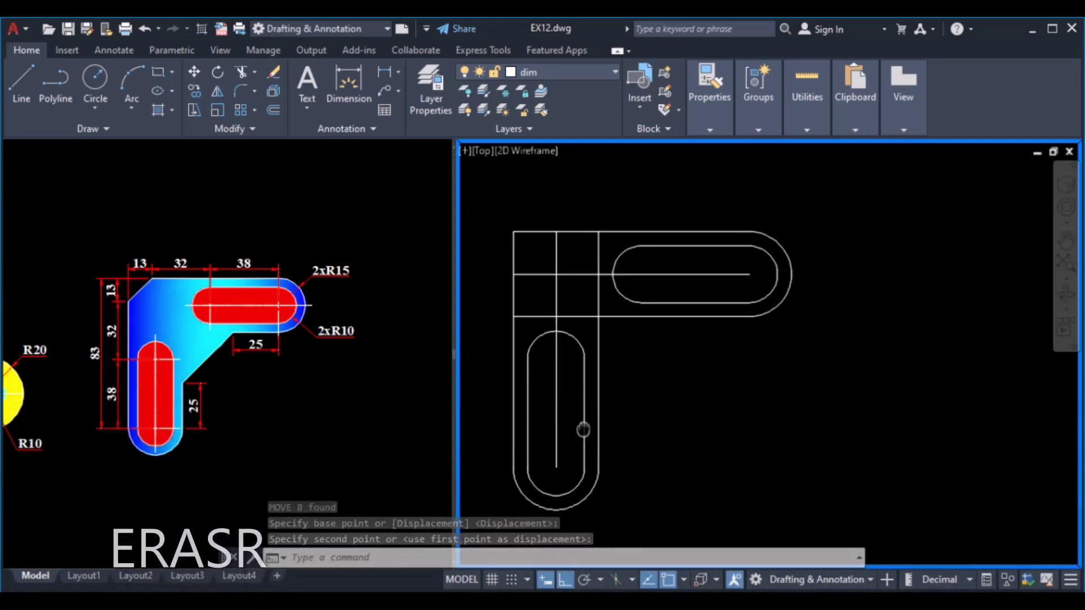
pyautogui.scroll(2, 680, 466)
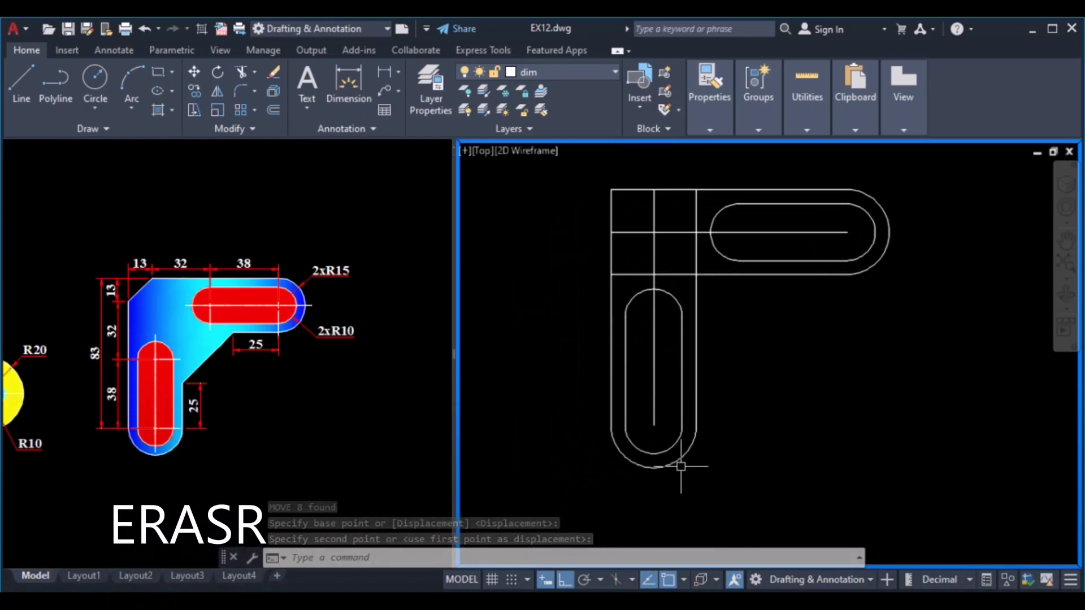
pyautogui.click(706, 261)
pyautogui.click(684, 291)
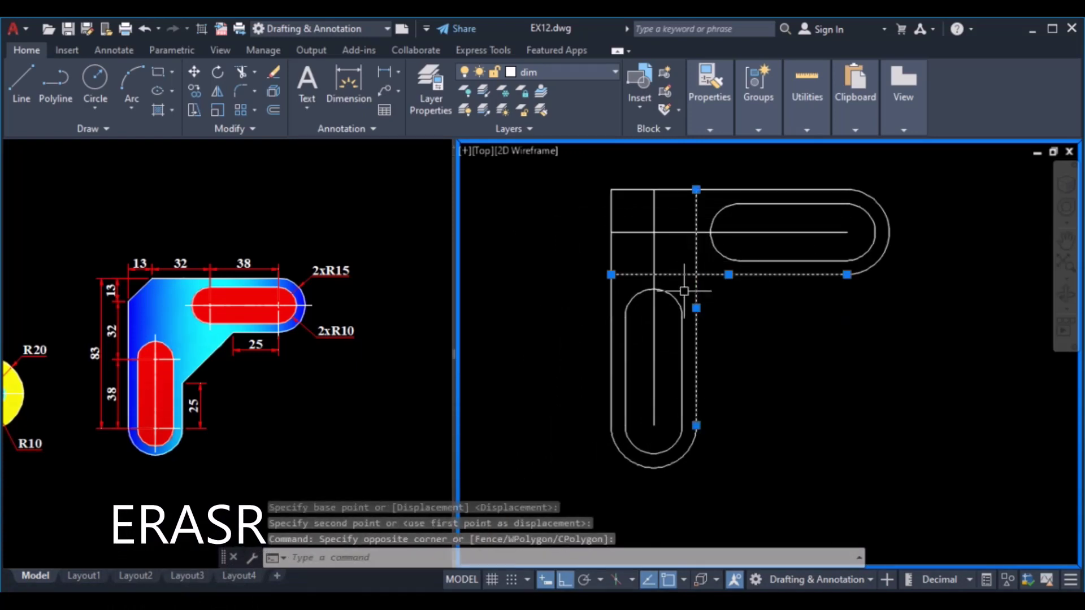
pyautogui.write('E')
pyautogui.press('Return')
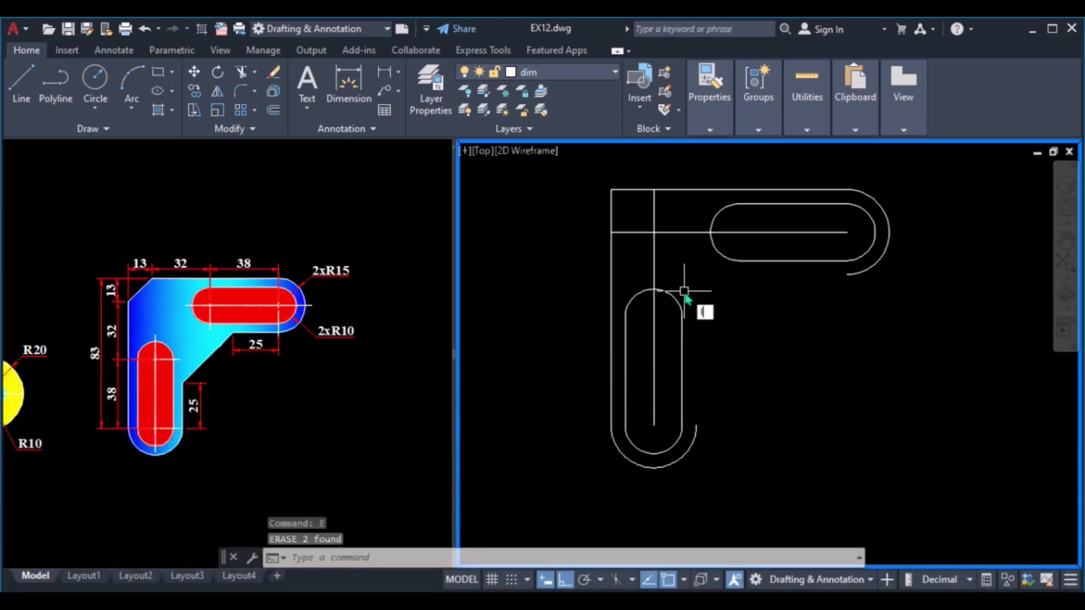
# - Start a new line at the lower slot's arc end
pyautogui.write('L')
pyautogui.press('Return')
pyautogui.click(696, 425)
pyautogui.write('25')
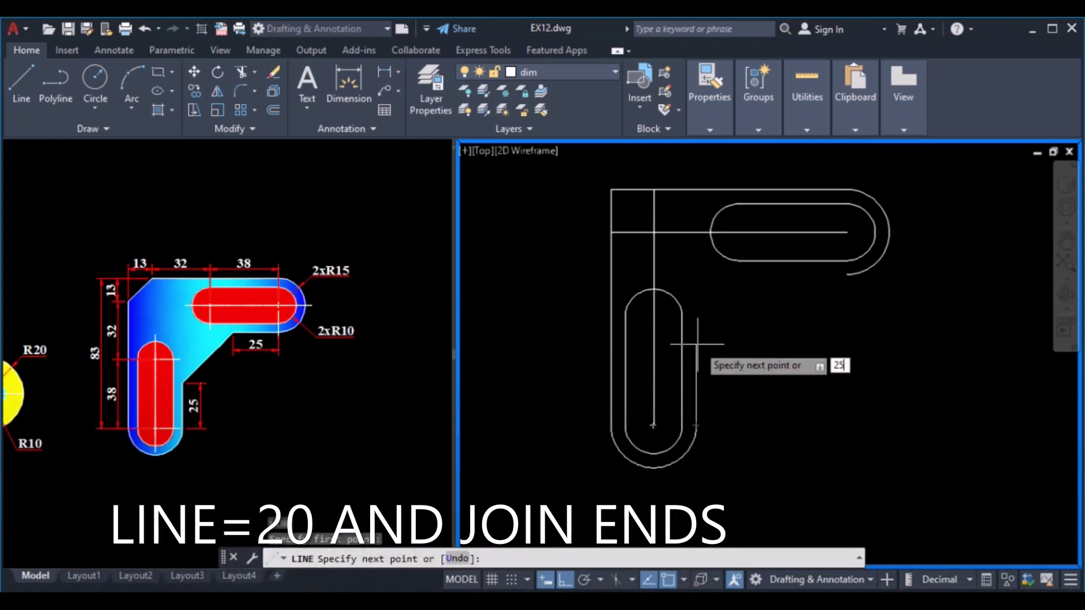
# - Draw 25-unit vertical and horizontal extensions from the slot arcs and join their ends diagonally
pyautogui.press('Return')
pyautogui.press('Return')
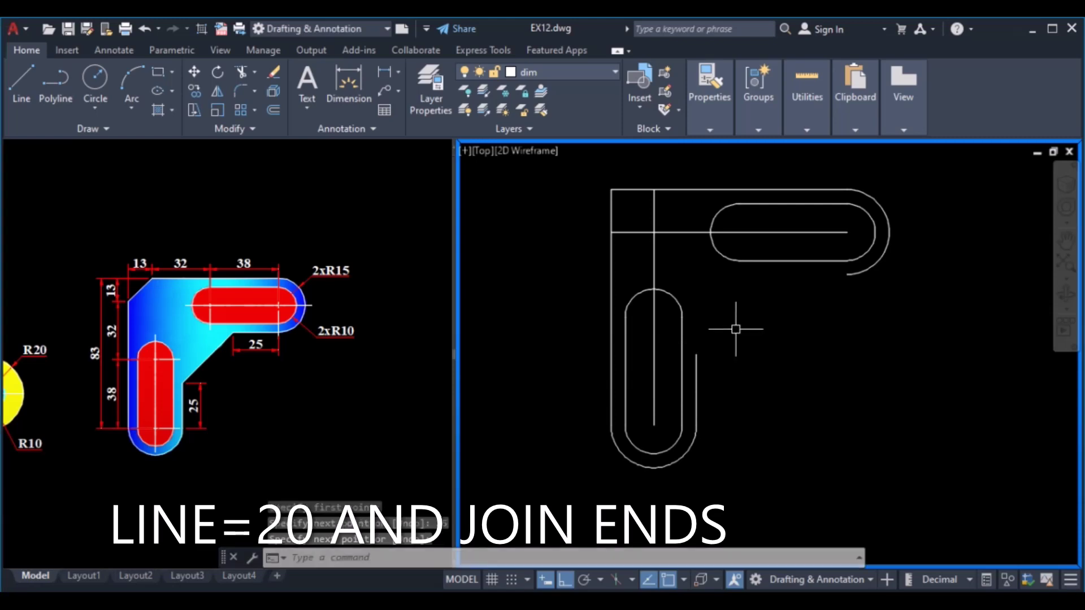
pyautogui.press('Return')
pyautogui.click(845, 275)
pyautogui.write('25')
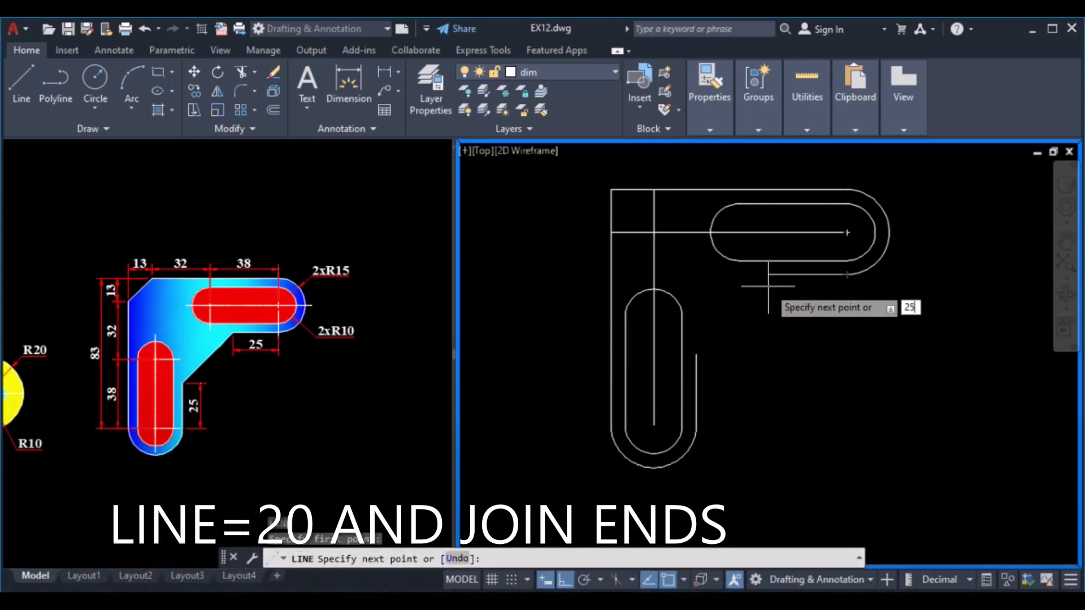
pyautogui.press('Return')
pyautogui.press('Return')
pyautogui.press('Return')
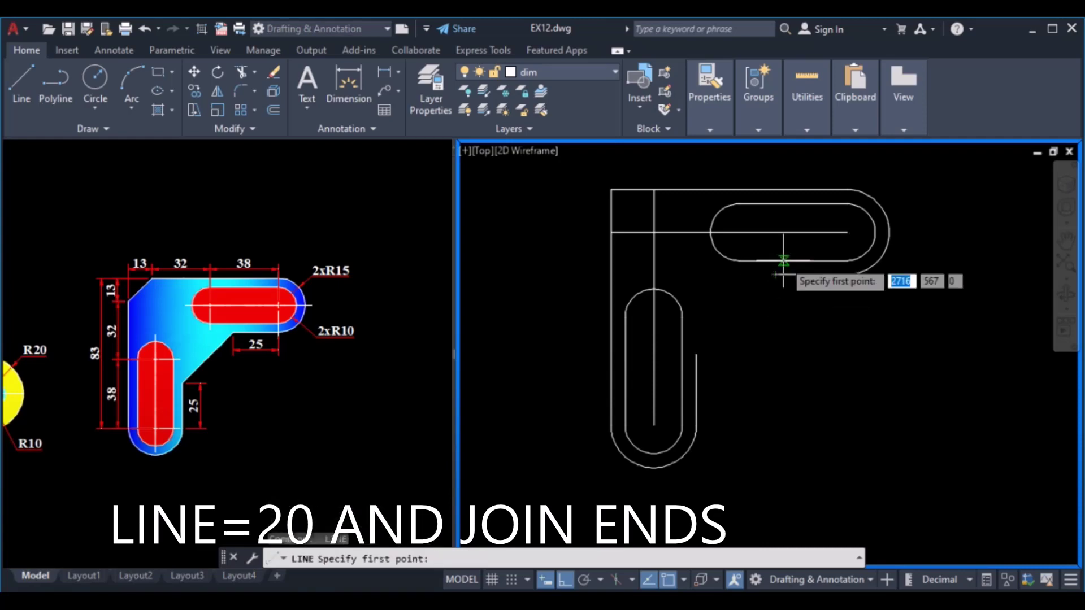
pyautogui.click(775, 275)
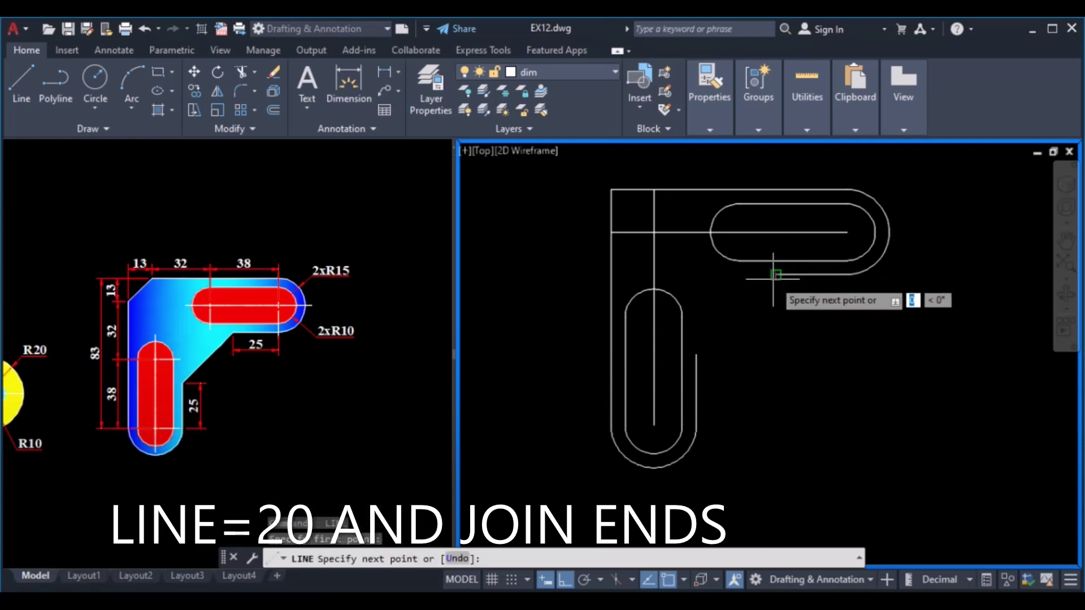
pyautogui.click(696, 355)
pyautogui.press('Return')
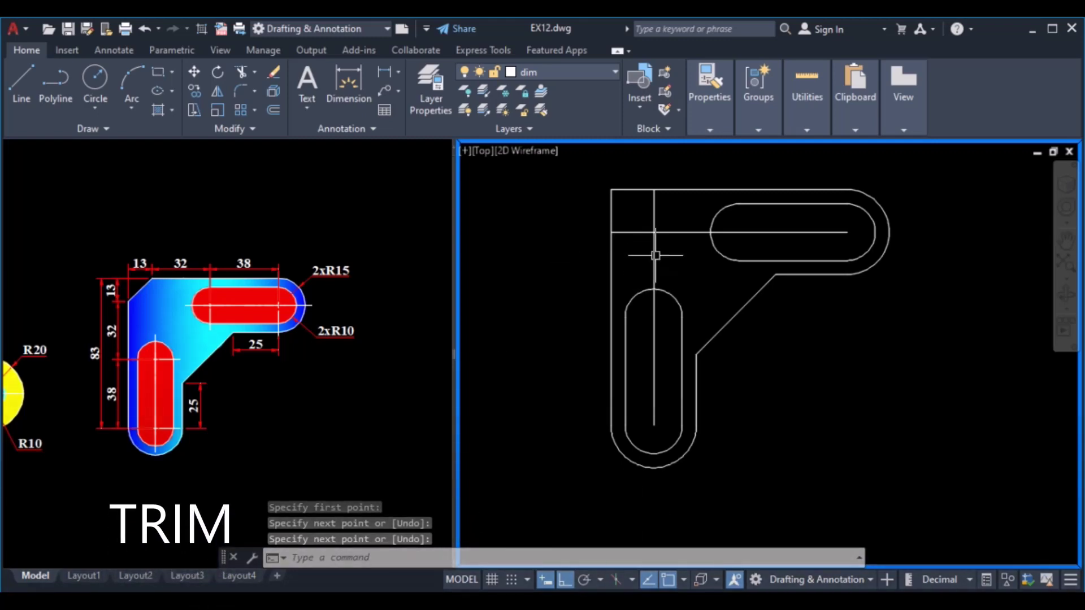
# - Trim the leftover stubs and corner-square lines at the L's upper-left corner
pyautogui.write('tr')
pyautogui.press('Return')
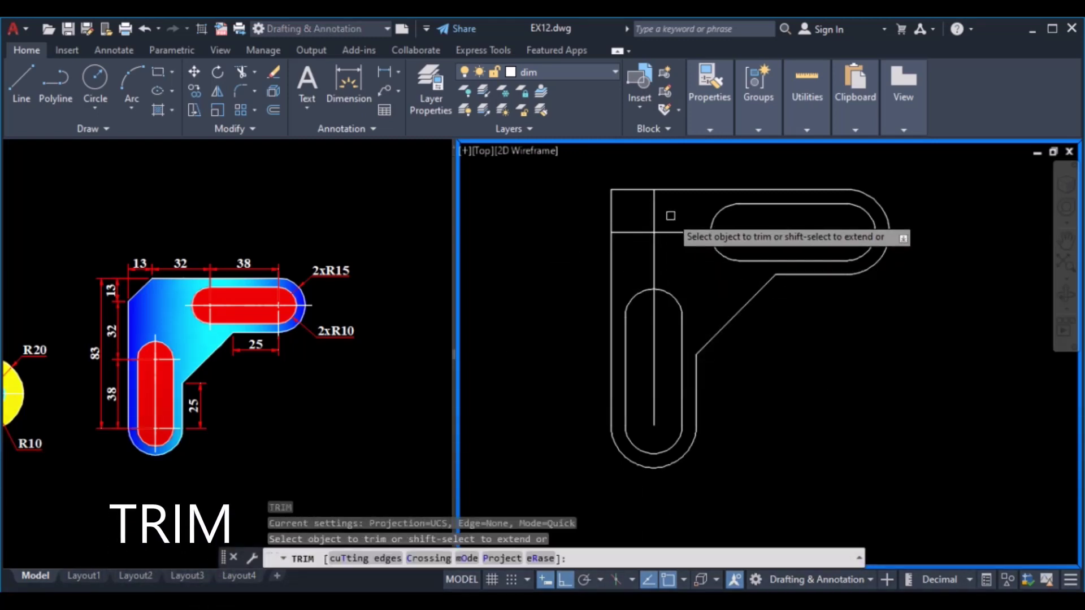
pyautogui.click(670, 215)
pyautogui.click(634, 259)
pyautogui.press('Return')
pyautogui.click(662, 199)
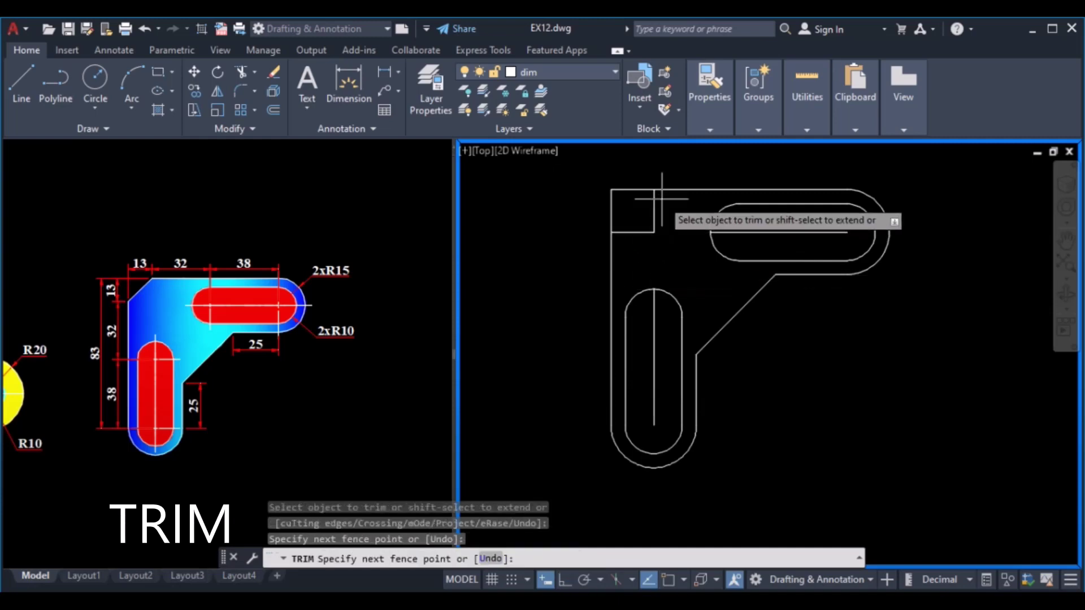
pyautogui.click(632, 250)
pyautogui.press('Return')
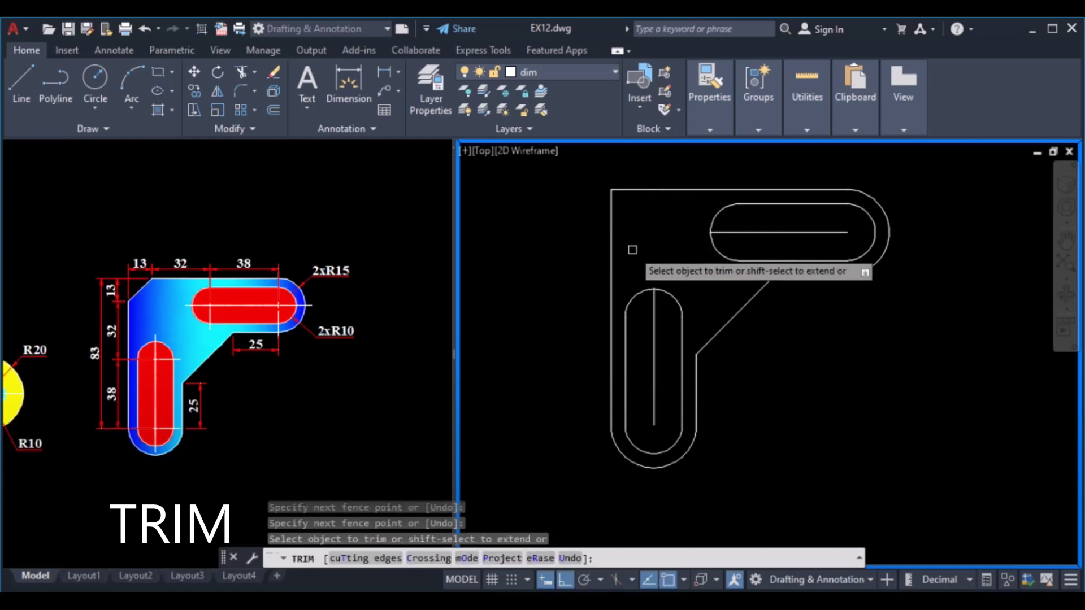
pyautogui.press('Return')
pyautogui.write('o')
pyautogui.press('Return')
pyautogui.write('13')
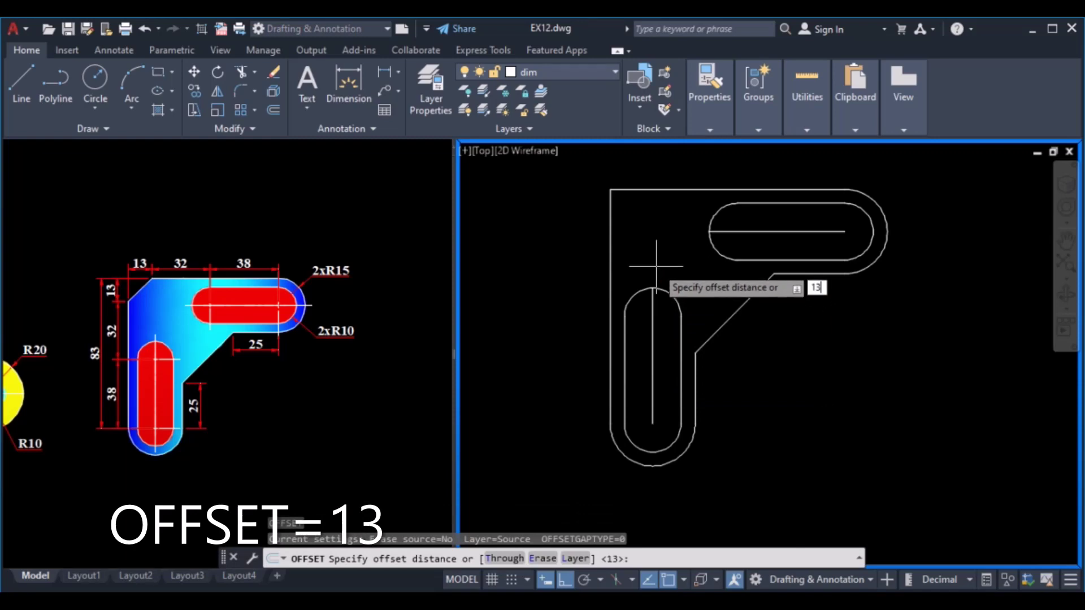
# - Offset the left and top outer edges 13 units inward
pyautogui.press('Return')
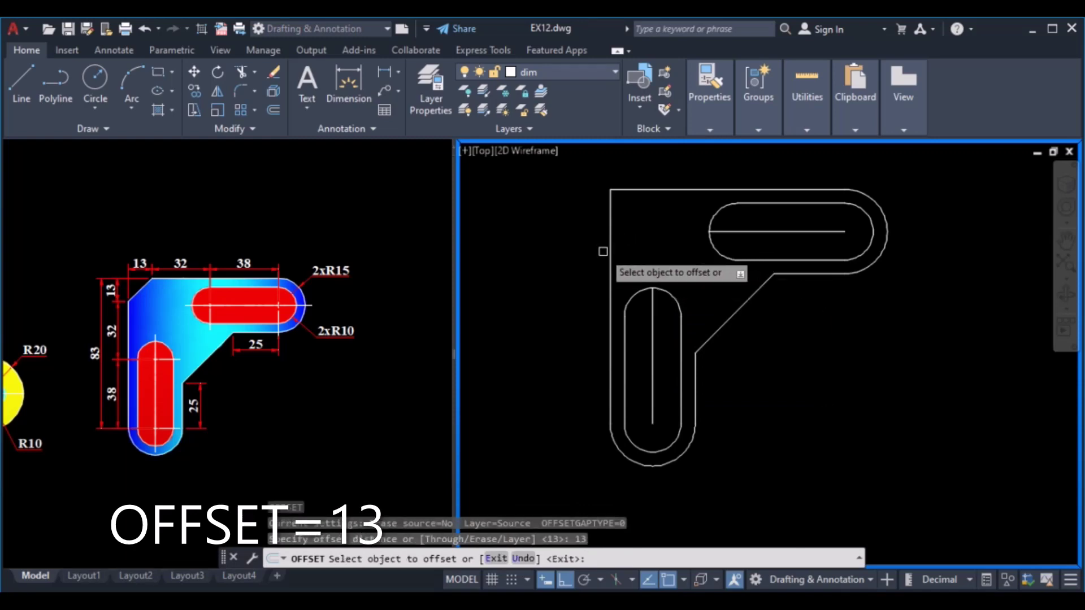
pyautogui.click(610, 261)
pyautogui.click(666, 241)
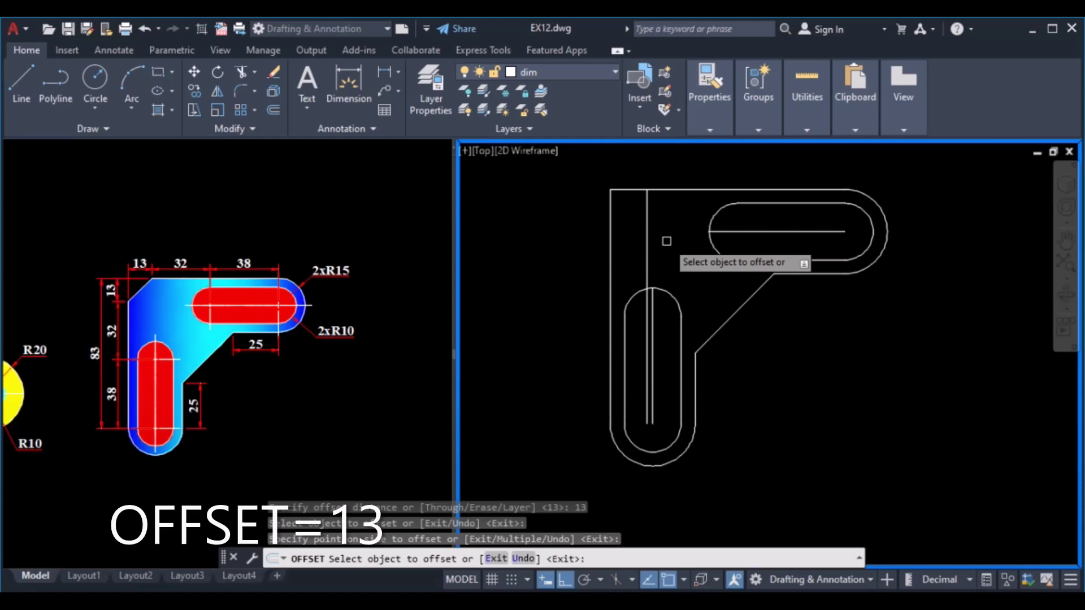
pyautogui.click(658, 190)
pyautogui.click(660, 218)
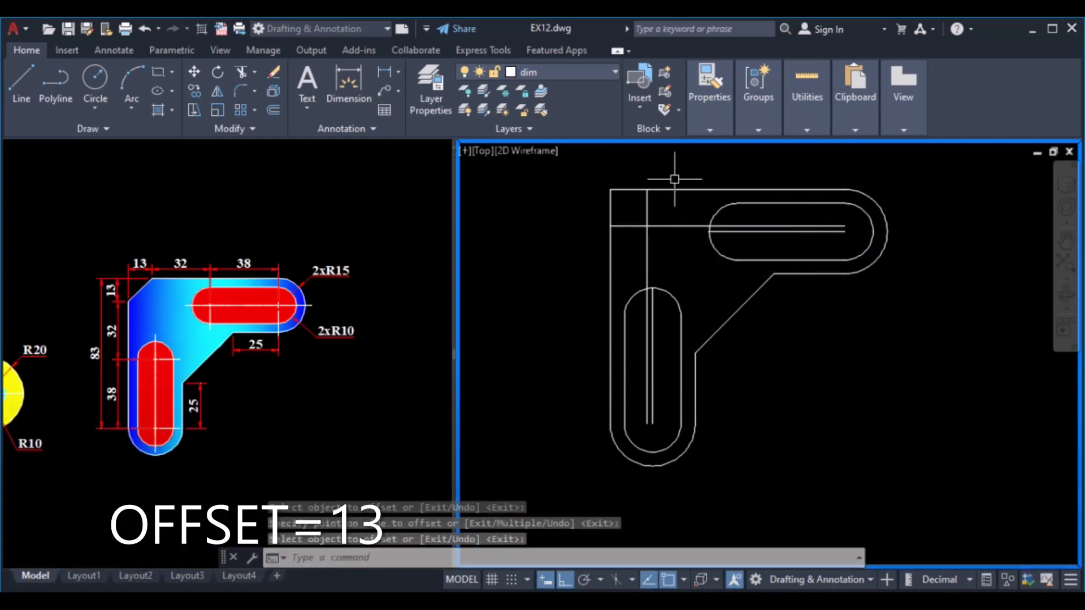
pyautogui.press('Return')
# - Draw the diagonal chamfer line across the top-left corner at the 13-unit offsets
pyautogui.write('l')
pyautogui.press('Return')
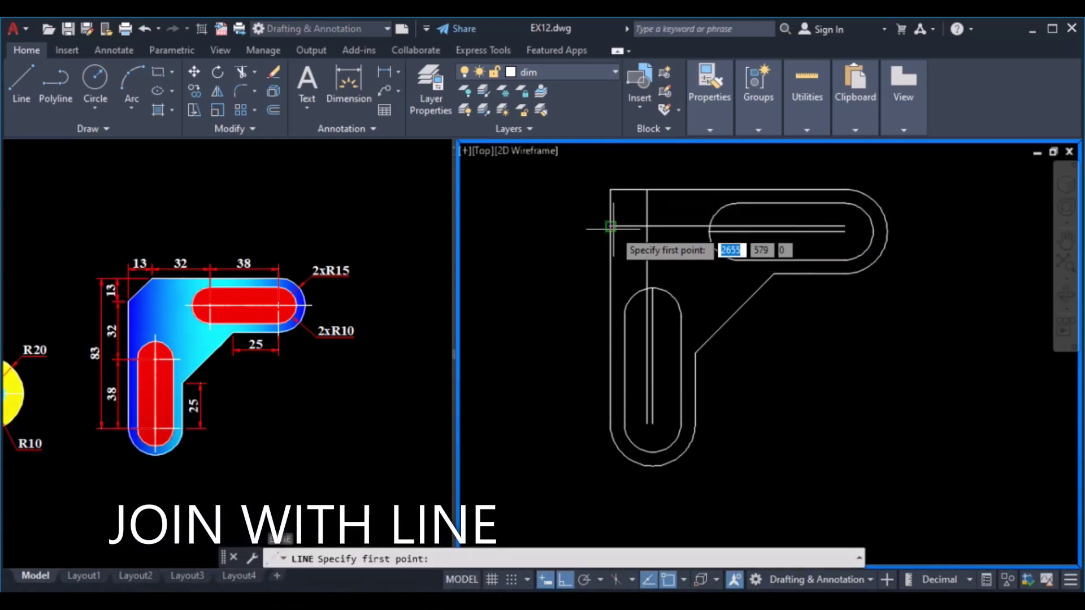
pyautogui.click(610, 226)
pyautogui.click(646, 190)
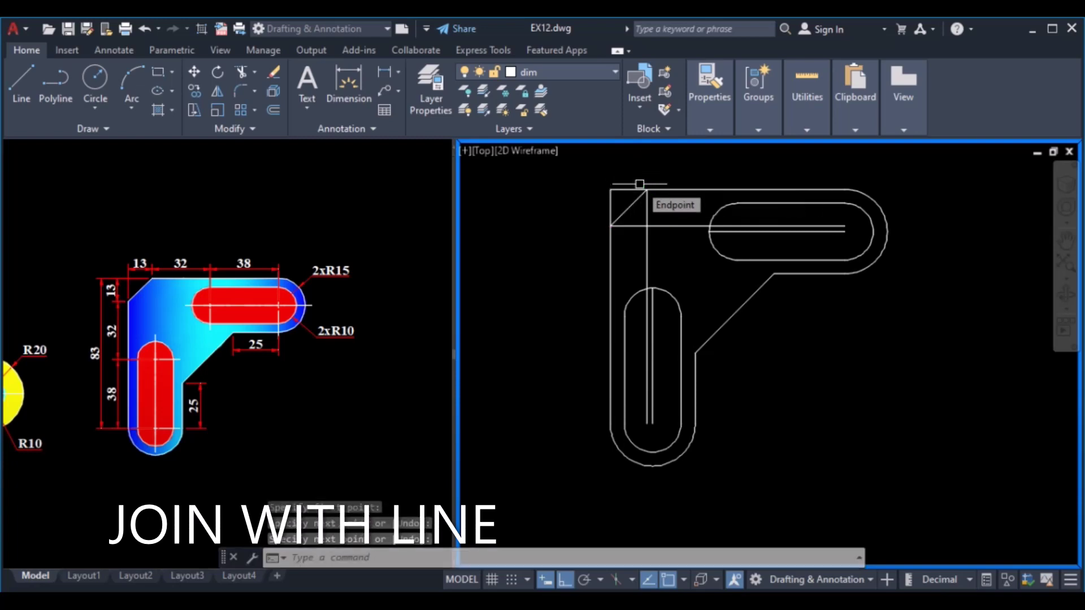
pyautogui.press('Return')
pyautogui.press('Return')
# - Trim the leftover corner segments and the construction lines inside both slots
pyautogui.moveTo(635, 160); pyautogui.dragTo(602, 200)
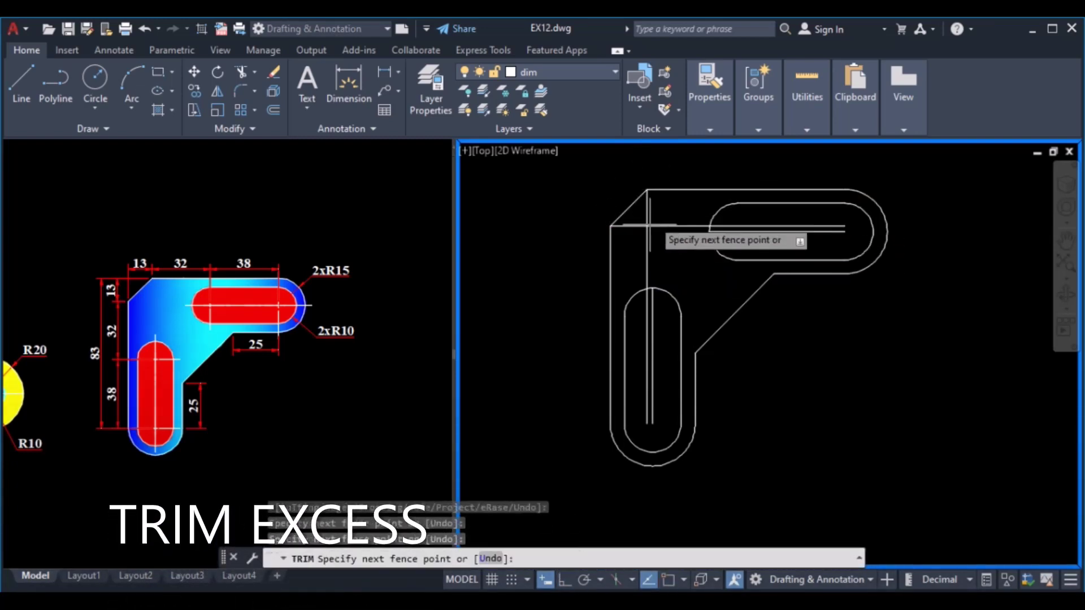
pyautogui.moveTo(665, 240); pyautogui.dragTo(642, 219)
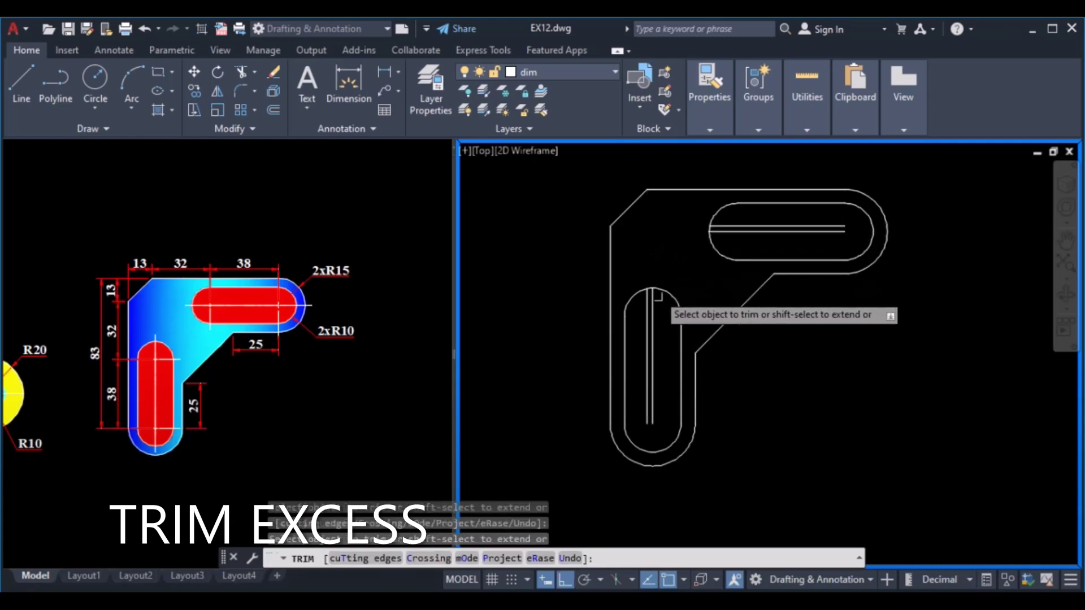
pyautogui.scroll(2, 643, 322)
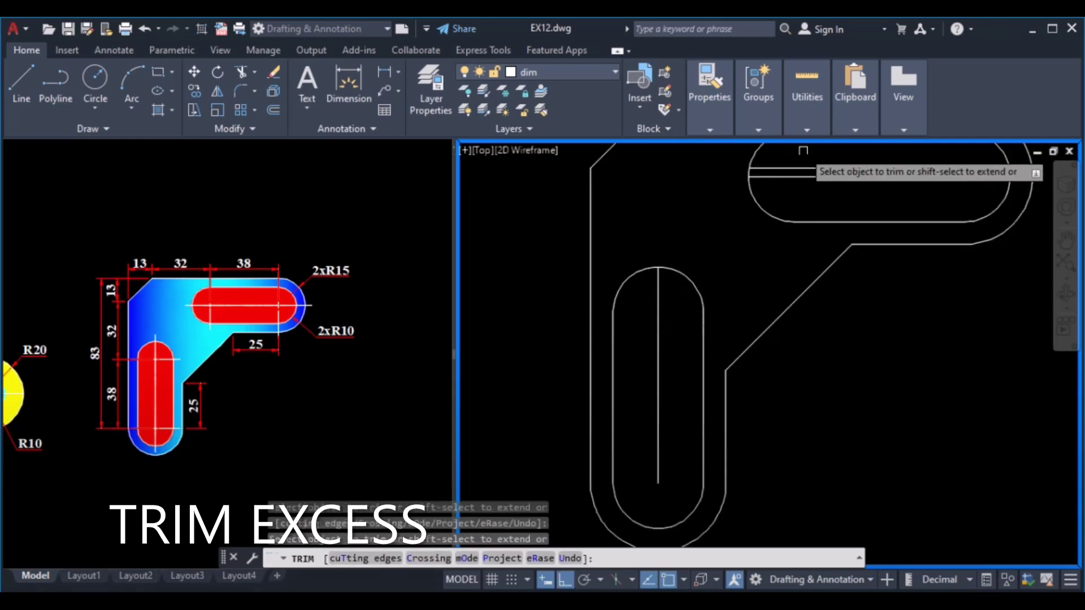
pyautogui.click(801, 168)
pyautogui.scroll(-3, 755, 186)
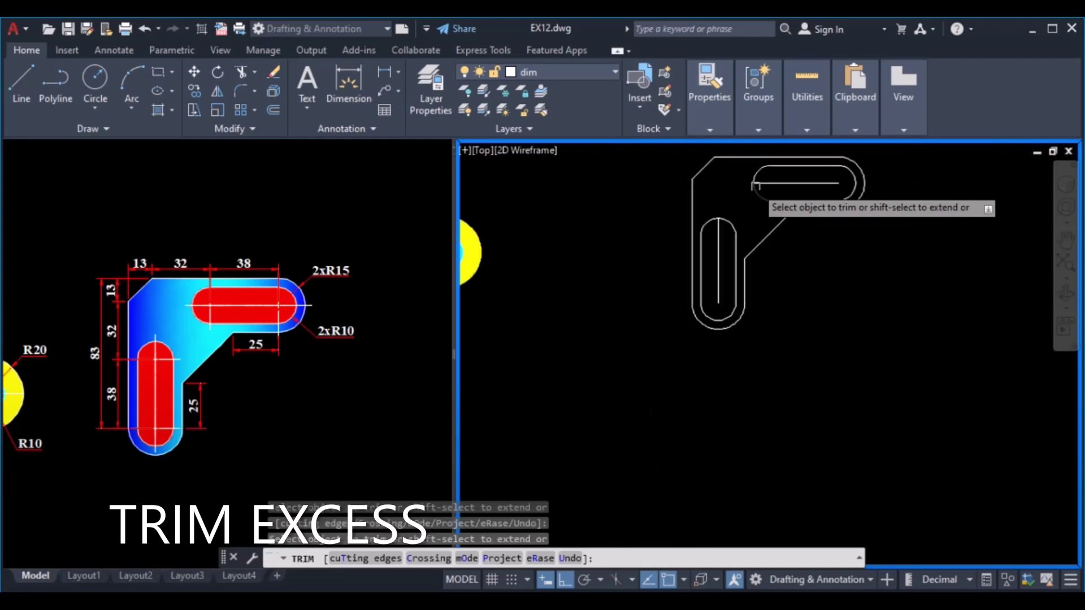
pyautogui.click(779, 182)
pyautogui.click(724, 249)
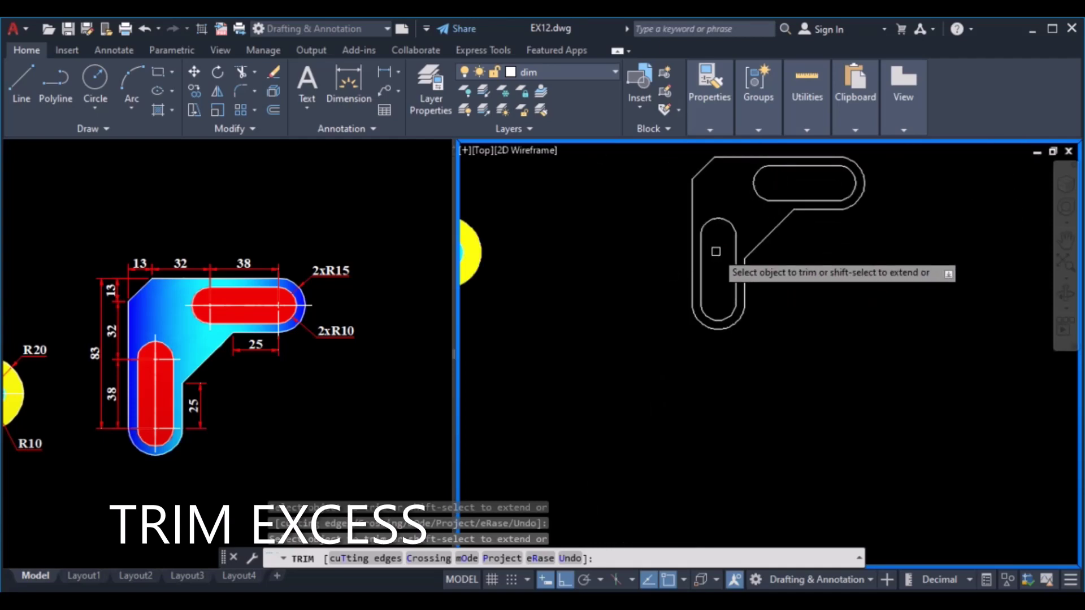
pyautogui.press('Return')
pyautogui.moveTo(720, 216); pyautogui.dragTo(625, 298, button='middle')
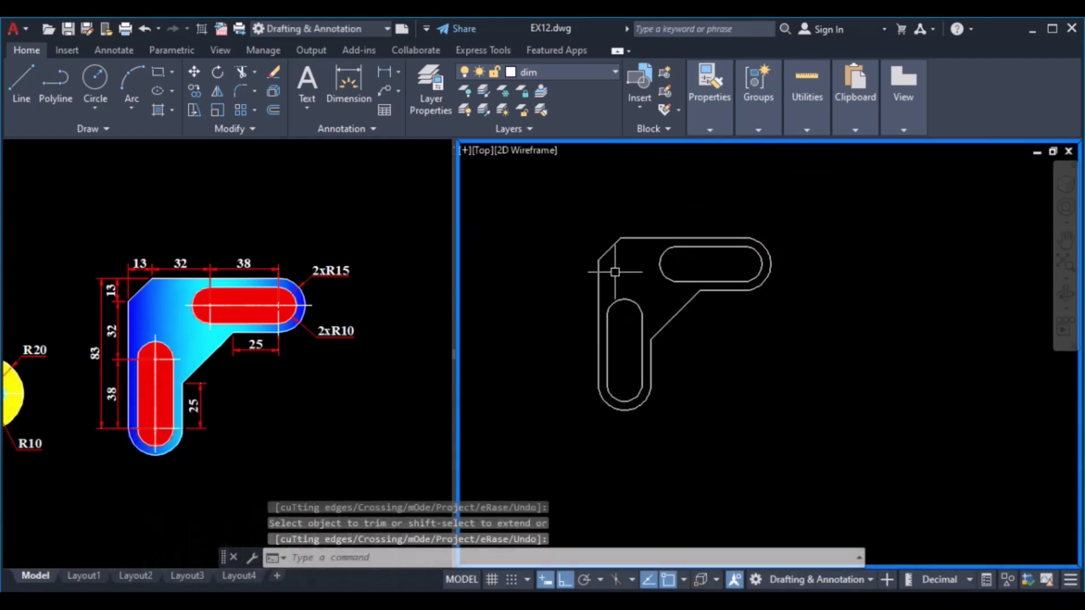
# - Hatch the part body with a Cyan-to-Blue GR_INVCYL gradient
pyautogui.click(457, 101)
pyautogui.click(456, 90)
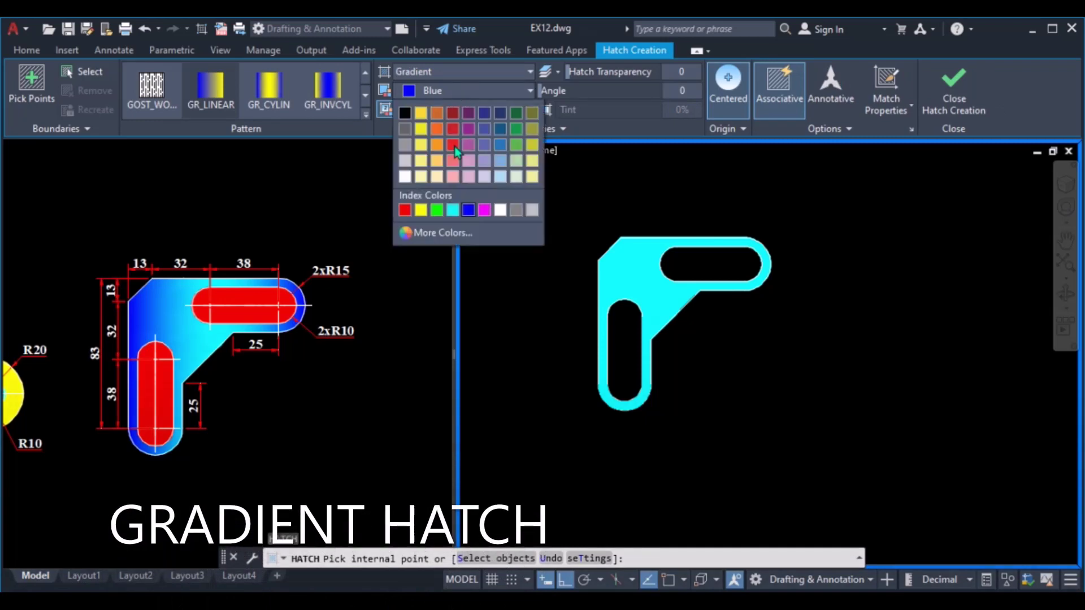
pyautogui.click(455, 209)
pyautogui.click(444, 109)
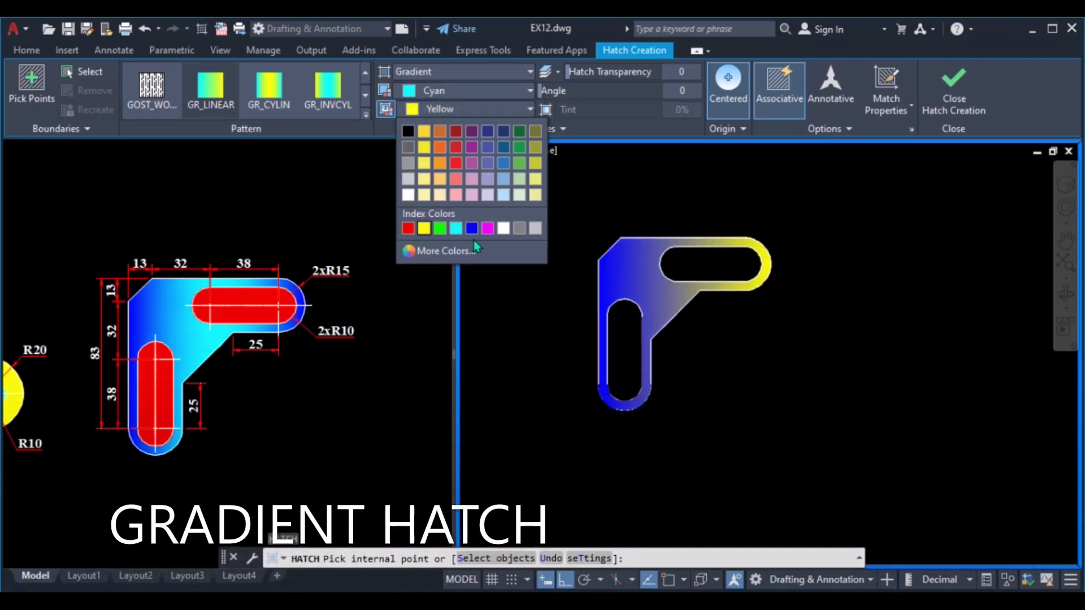
pyautogui.click(471, 229)
pyautogui.click(338, 87)
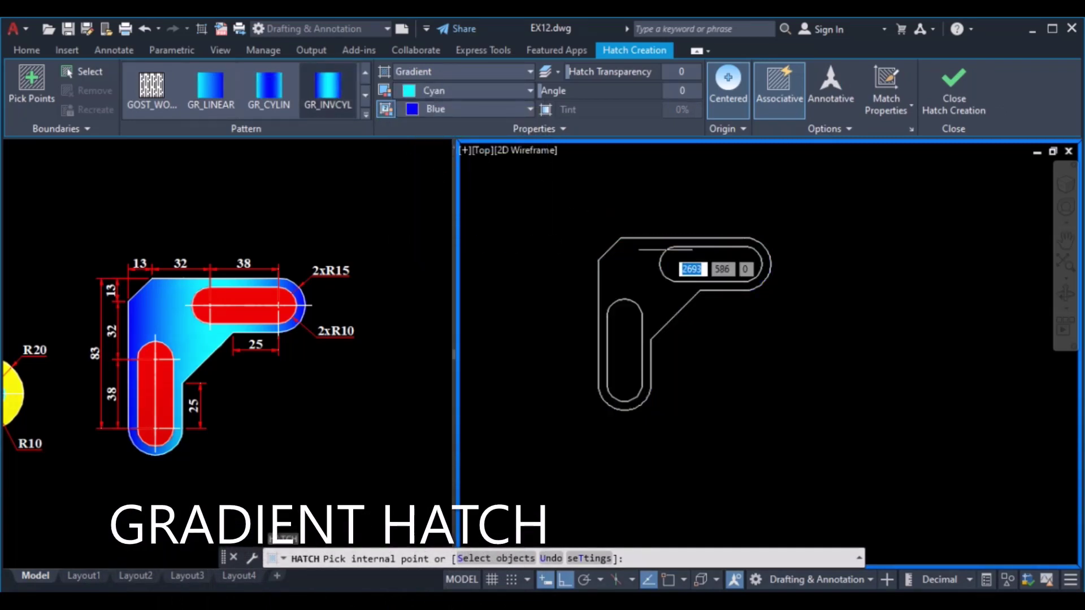
pyautogui.click(633, 279)
pyautogui.press('Escape')
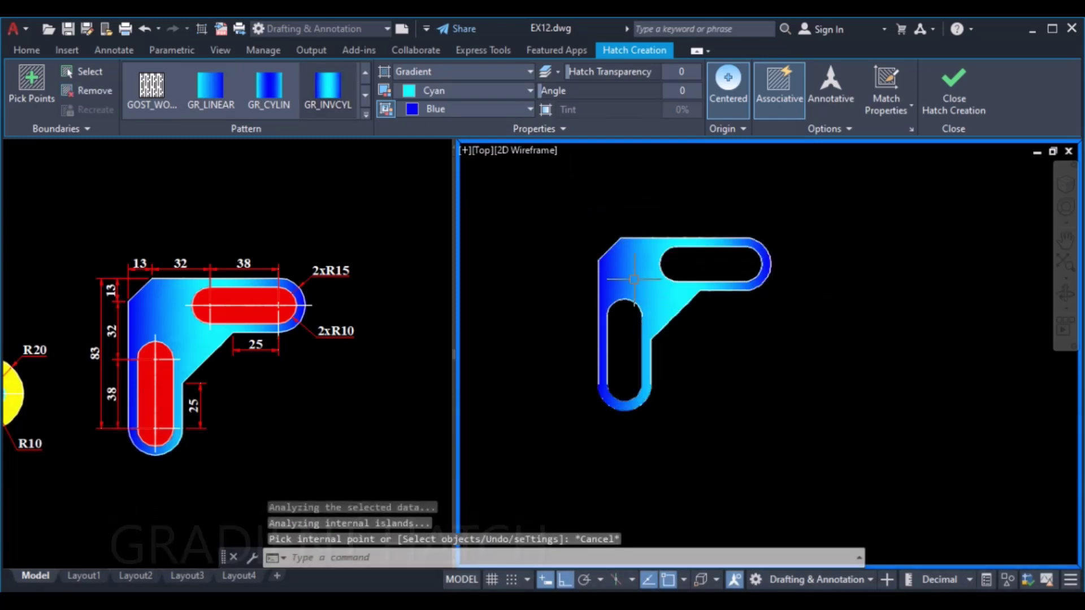
# - Fill the lower and upper slots with a red solid hatch
pyautogui.press('Return')
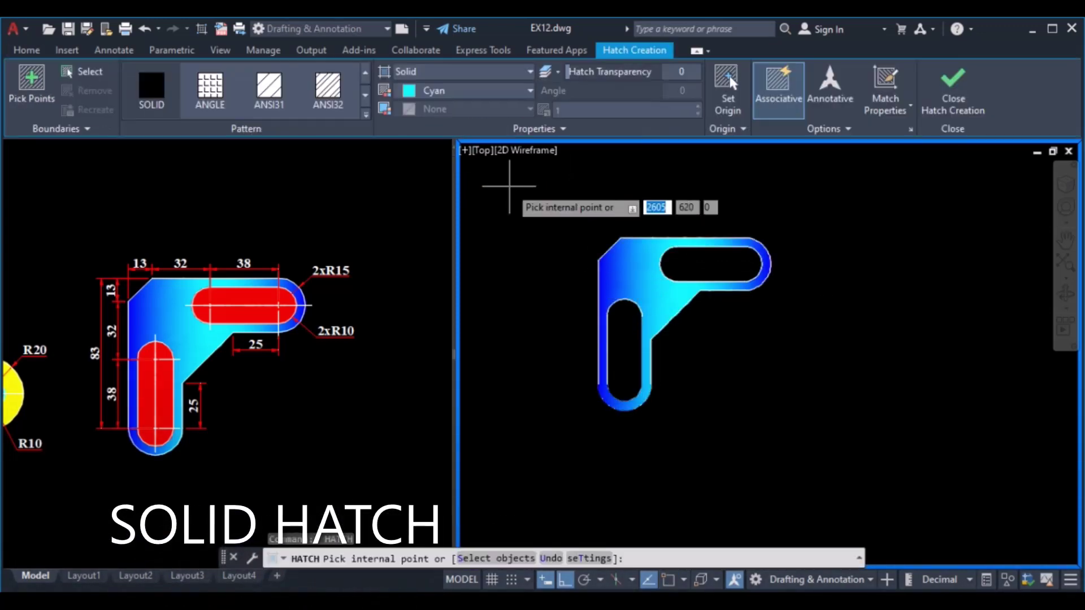
pyautogui.click(434, 101)
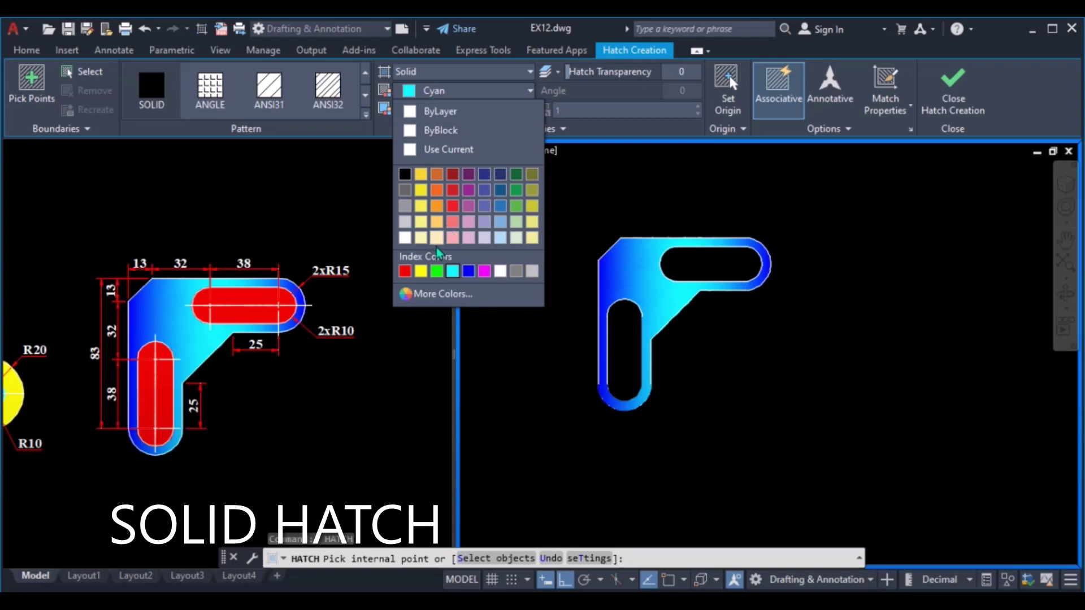
pyautogui.click(406, 271)
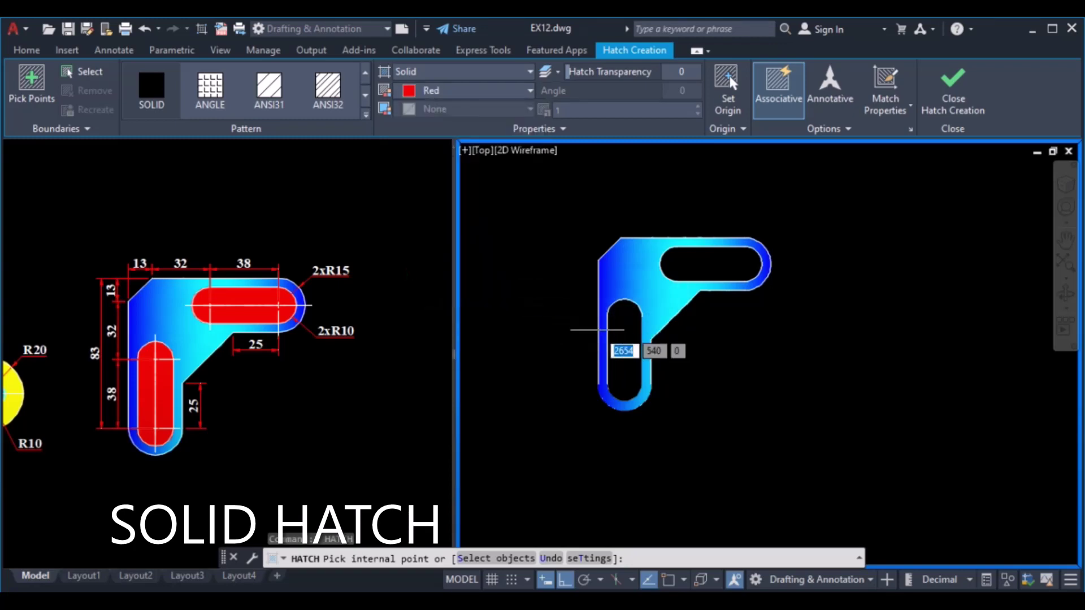
pyautogui.click(623, 342)
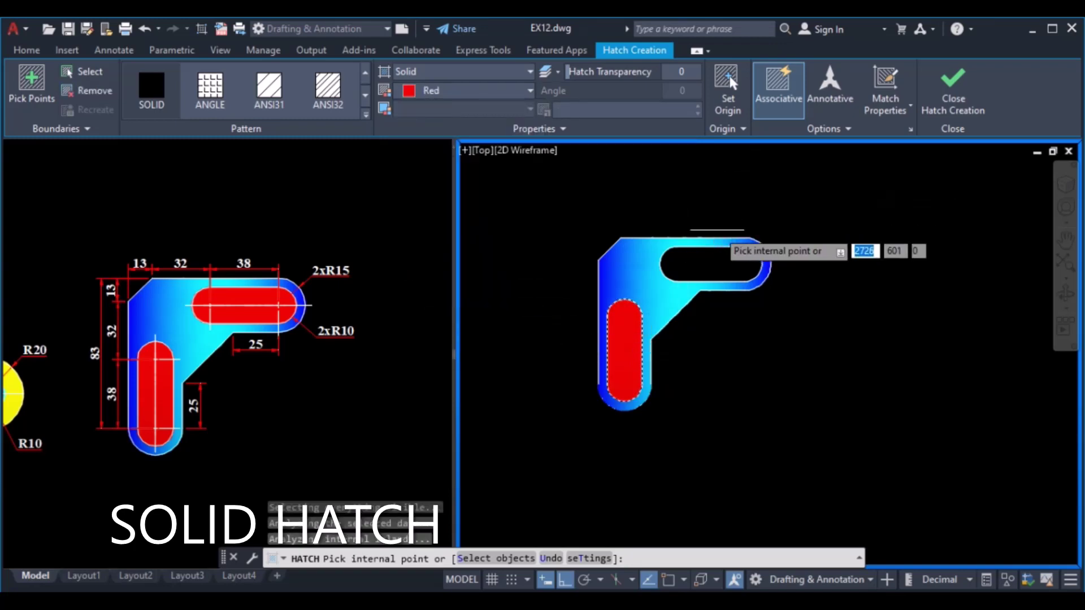
pyautogui.click(711, 262)
pyautogui.press('Return')
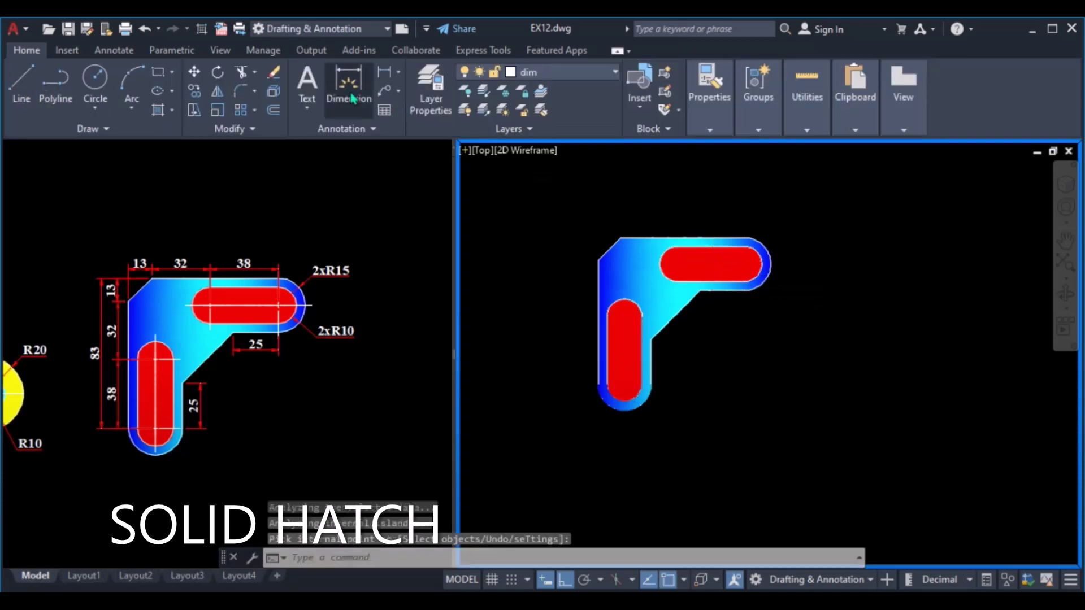
# - Add centerlines along the lower and upper slots
pyautogui.click(113, 50)
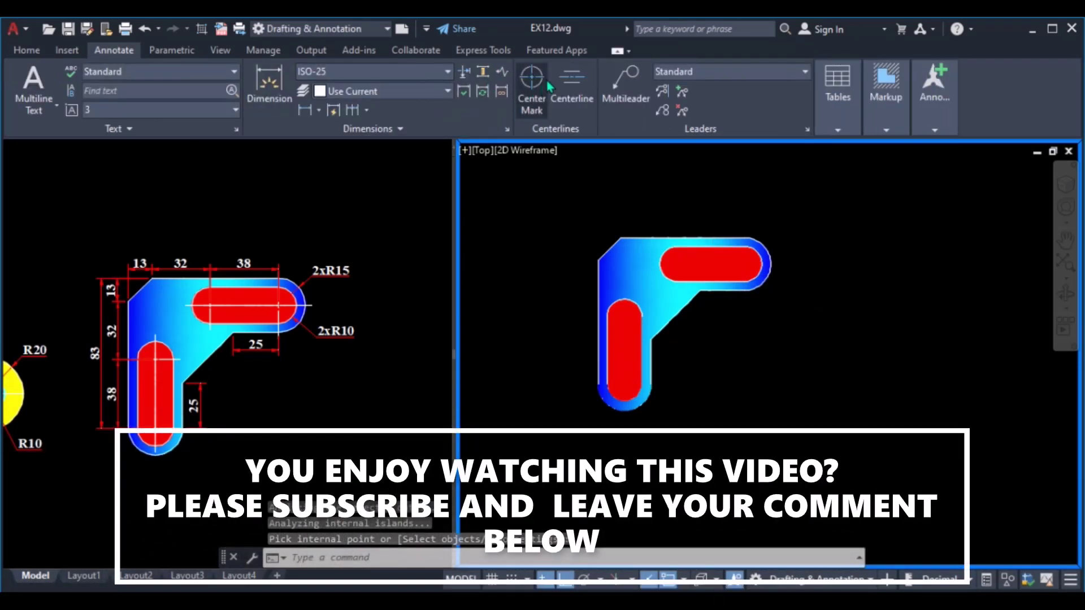
pyautogui.click(573, 82)
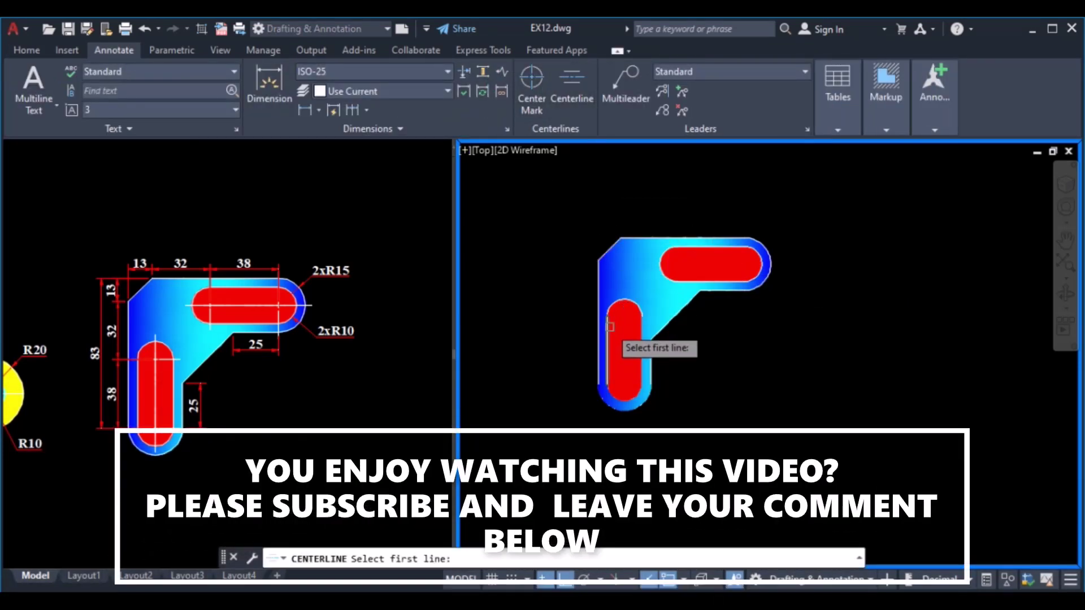
pyautogui.click(644, 332)
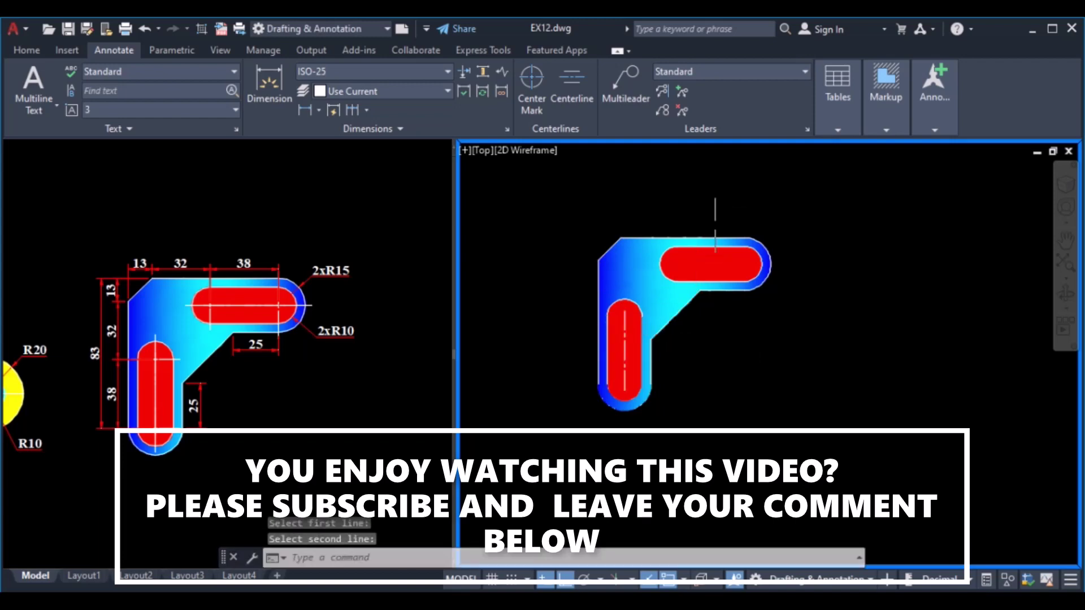
pyautogui.press('Return')
pyautogui.click(711, 249)
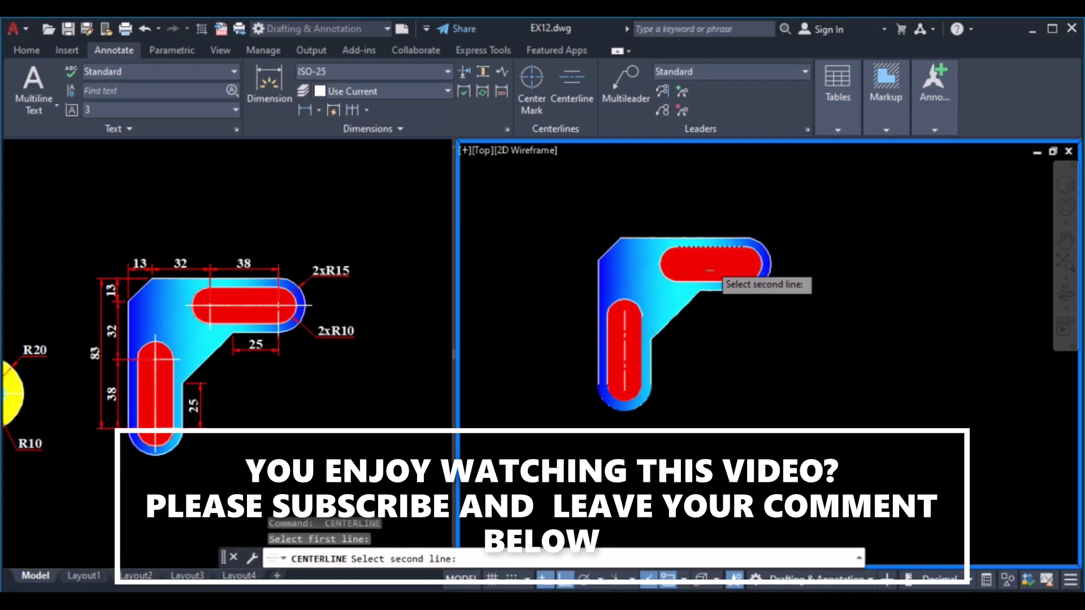
pyautogui.click(709, 285)
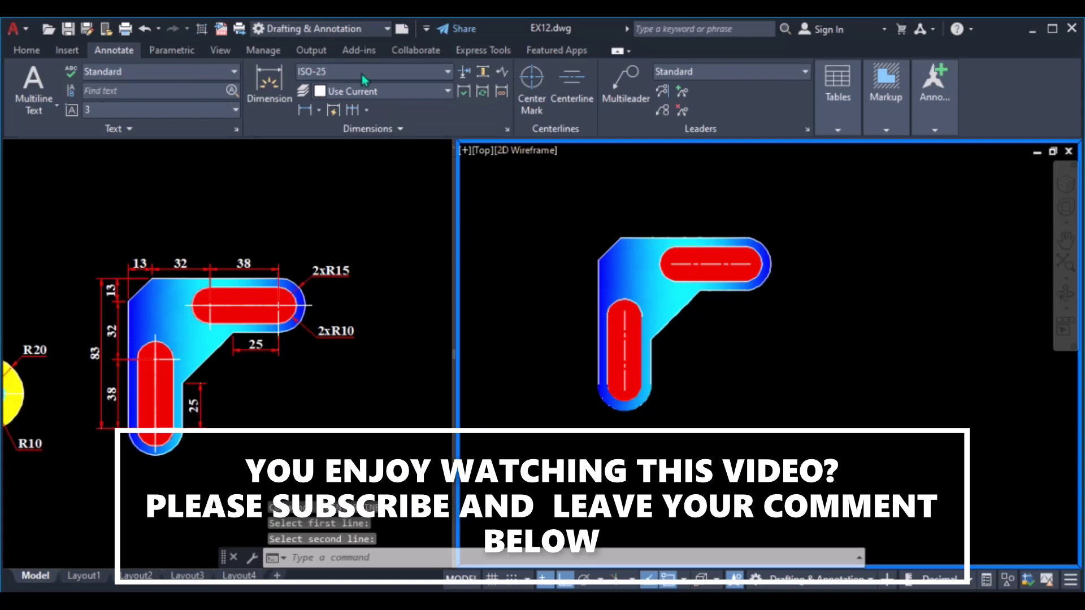
# - Place center marks on the lower slot's top and bottom arcs and the upper slot's right arc
pyautogui.click(530, 79)
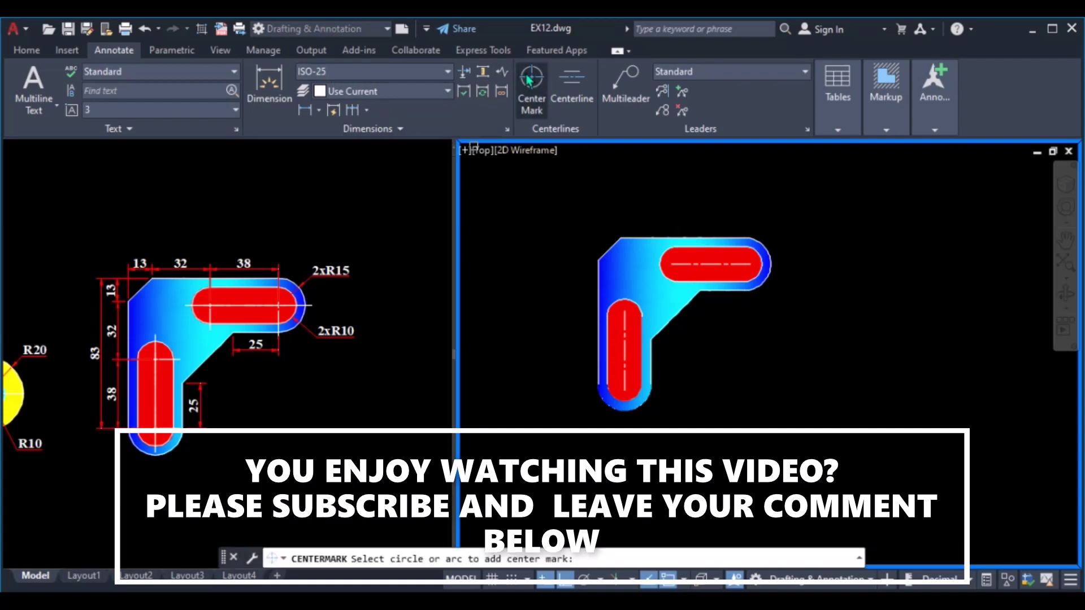
pyautogui.click(622, 297)
pyautogui.click(624, 397)
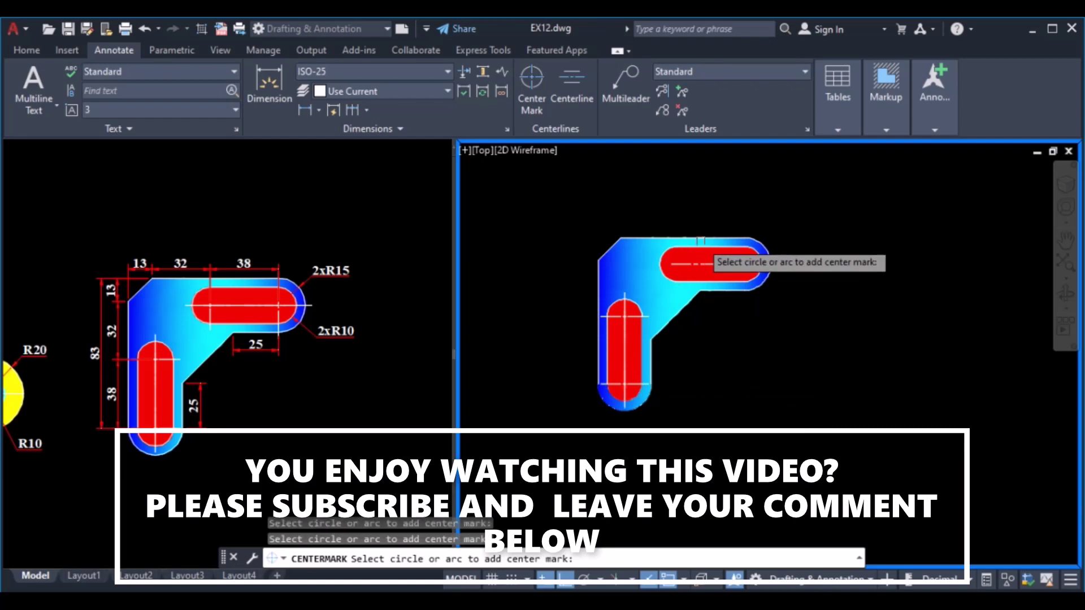
pyautogui.click(757, 244)
pyautogui.press('Escape')
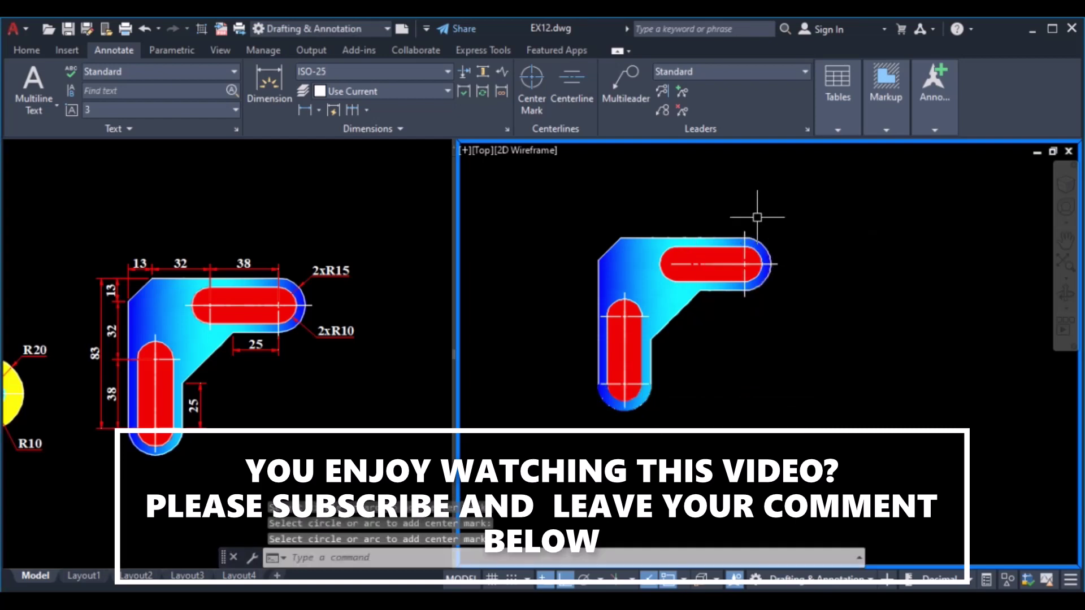